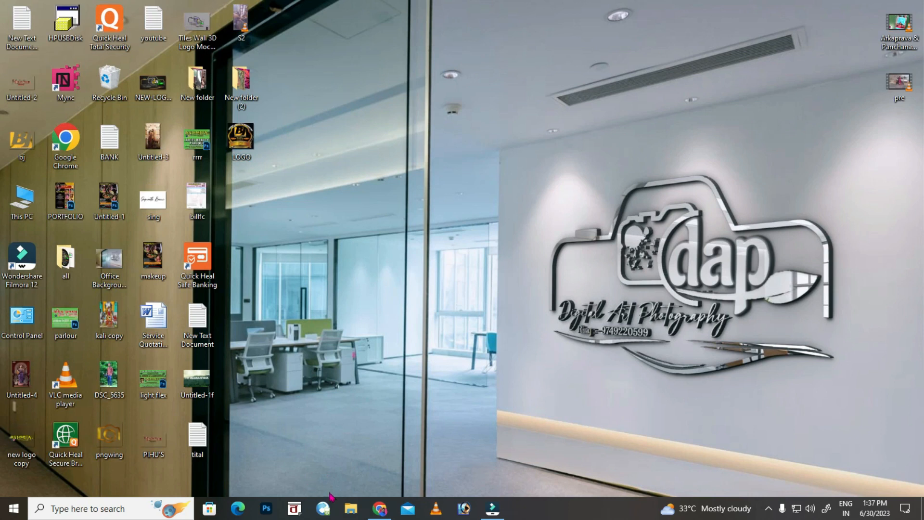
Launch BanglaWord and open the kajal document.
{"action": "left_click", "coordinate": [296, 510]}
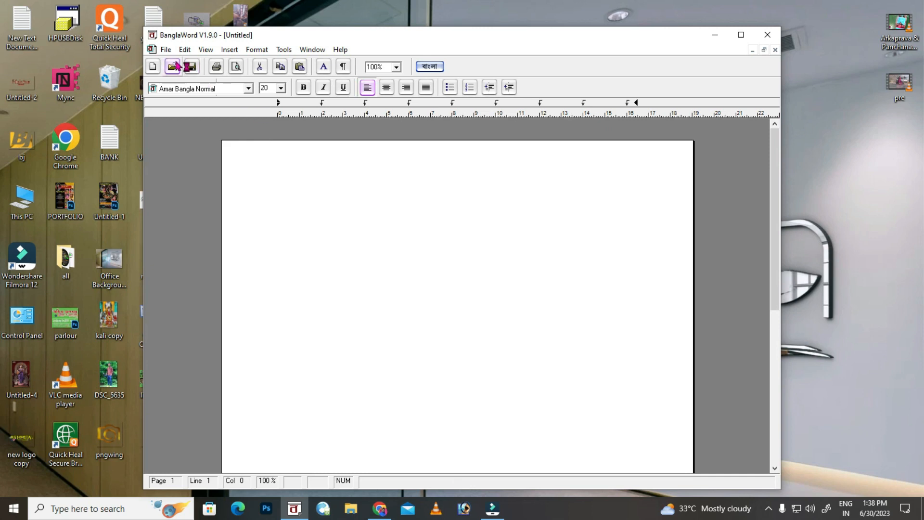
{"action": "left_click", "coordinate": [174, 66]}
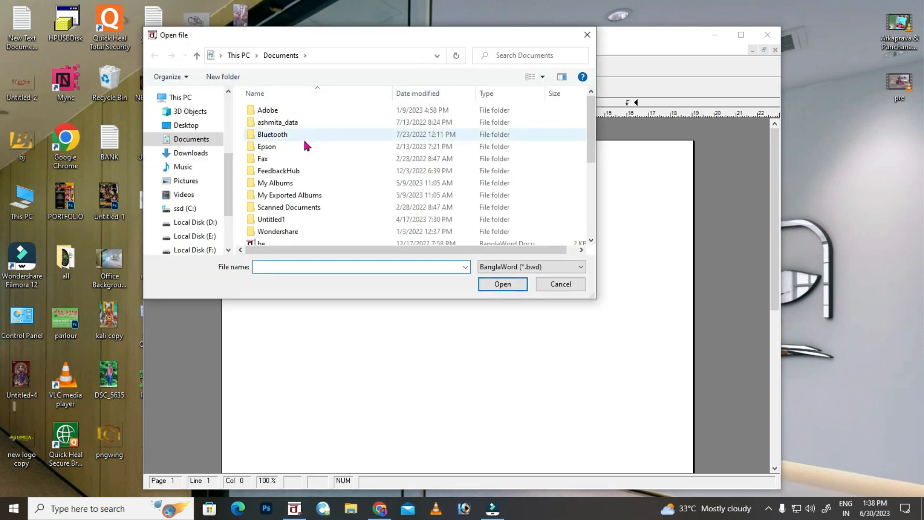
{"action": "scroll", "coordinate": [305, 145], "scroll_direction": "down", "scroll_amount": 3}
{"action": "double_click", "coordinate": [283, 213]}
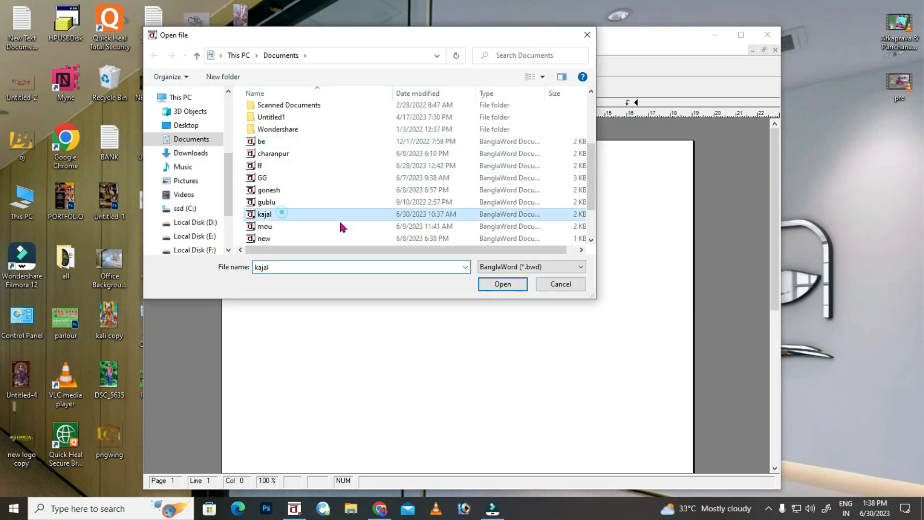
{"action": "left_click", "coordinate": [489, 279]}
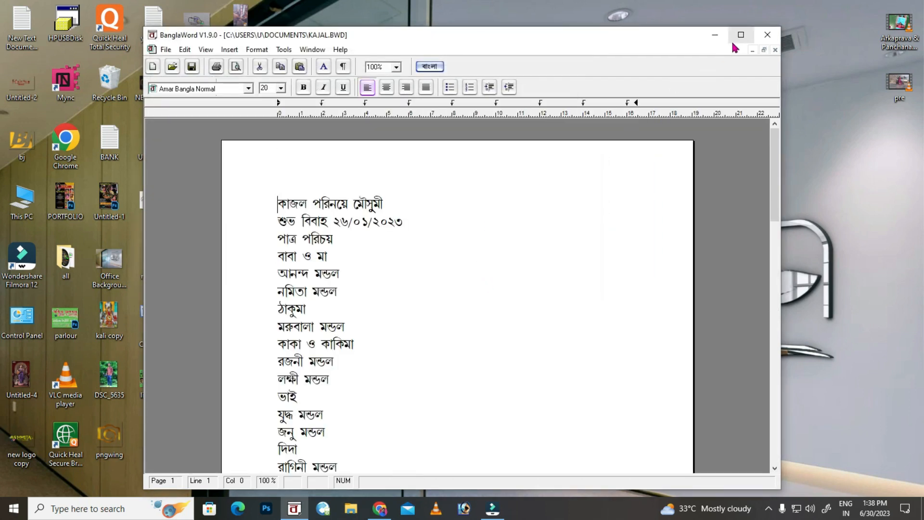
Maximize the kajal document window and scroll through the wedding name list.
{"action": "left_click", "coordinate": [739, 36]}
{"action": "scroll", "coordinate": [414, 332], "scroll_direction": "down", "scroll_amount": 10}
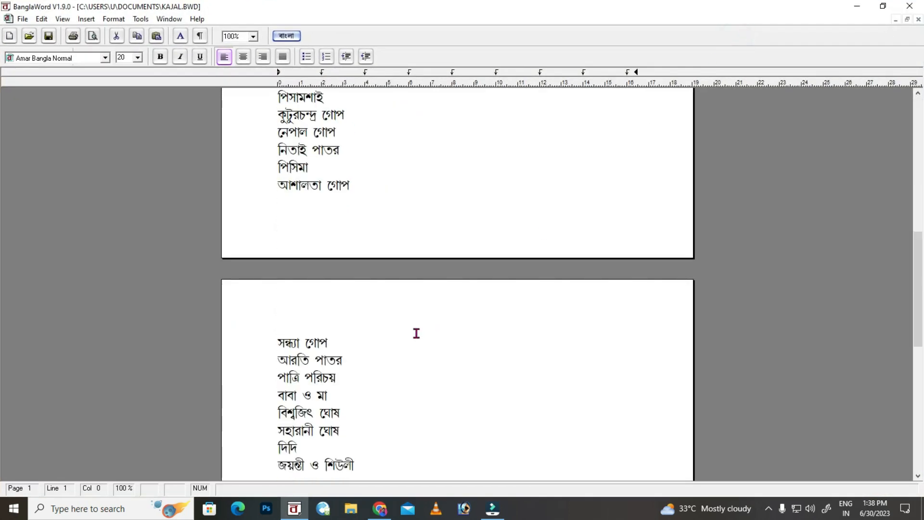
{"action": "scroll", "coordinate": [417, 333], "scroll_direction": "up", "scroll_amount": 10}
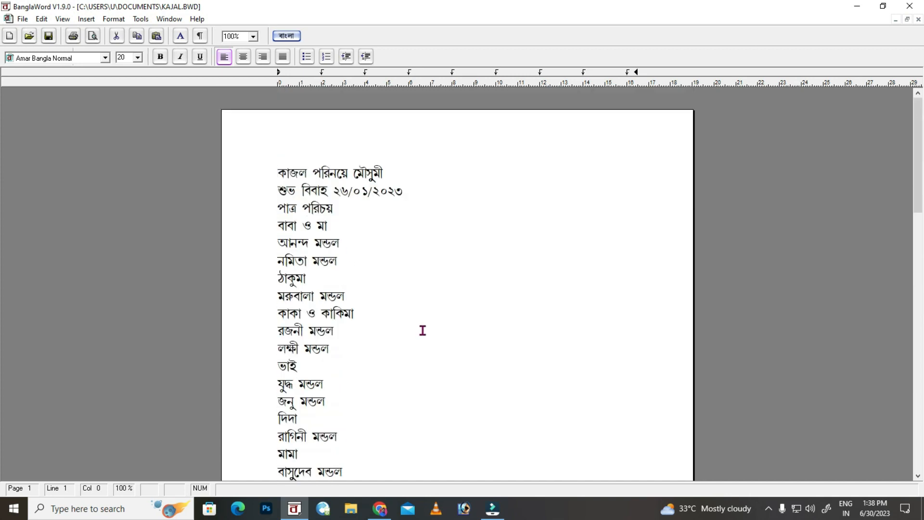
{"action": "left_click", "coordinate": [493, 509]}
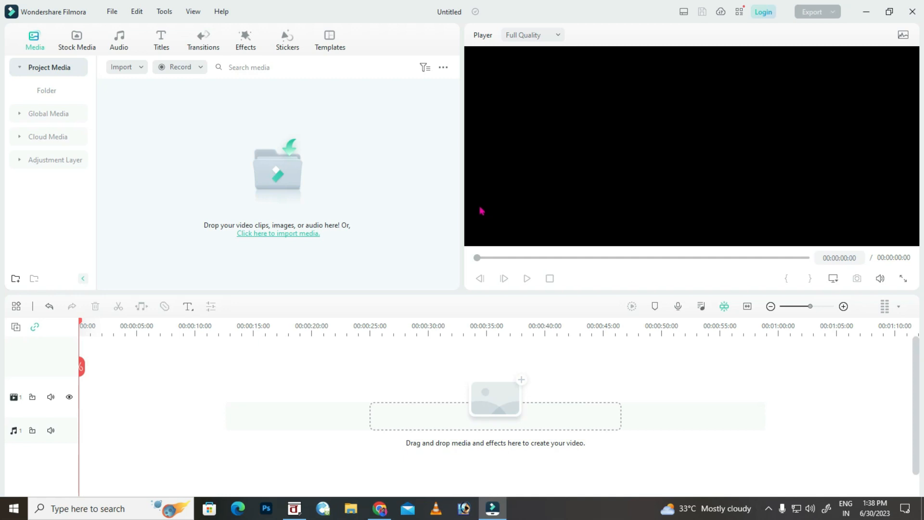
Drag the sutapa1 video from the Output folder onto Filmora's first video track.
{"action": "left_click", "coordinate": [41, 203]}
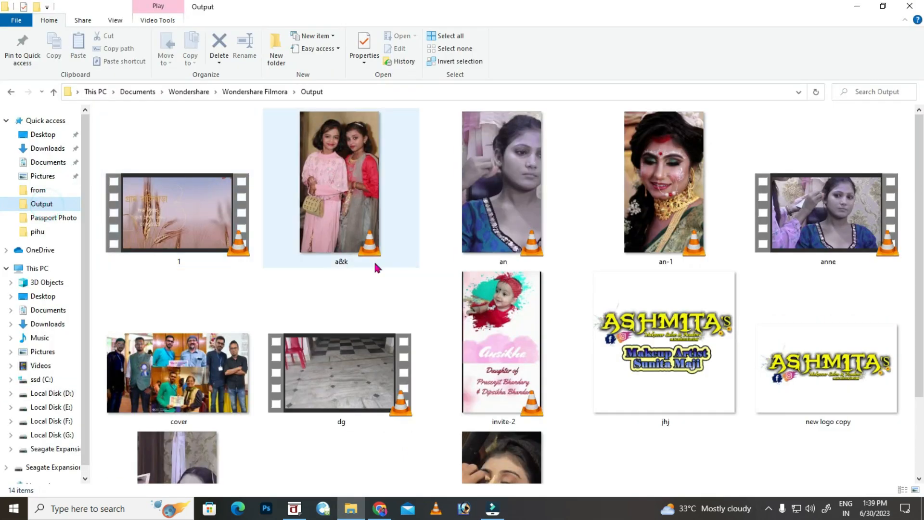
{"action": "scroll", "coordinate": [511, 360], "scroll_direction": "down", "scroll_amount": 3}
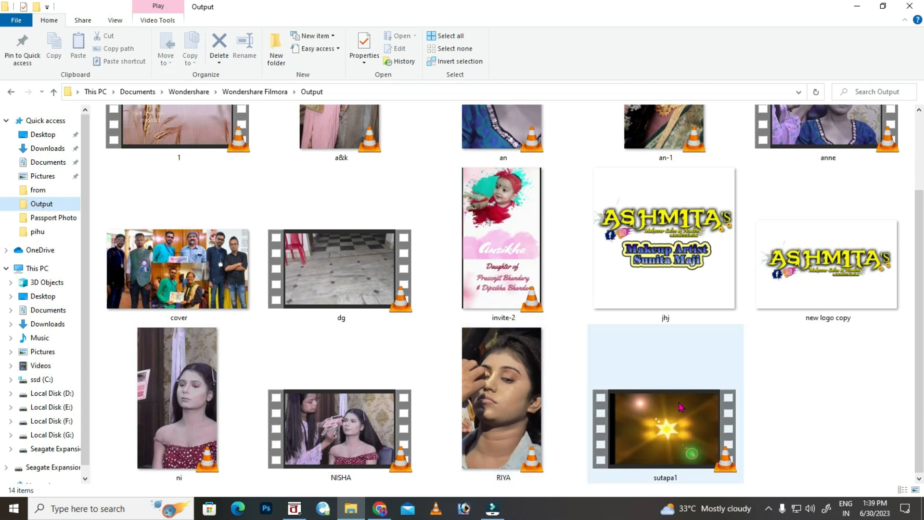
{"action": "left_click", "coordinate": [678, 428]}
{"action": "left_click_drag", "start_coordinate": [681, 426], "coordinate": [347, 200]}
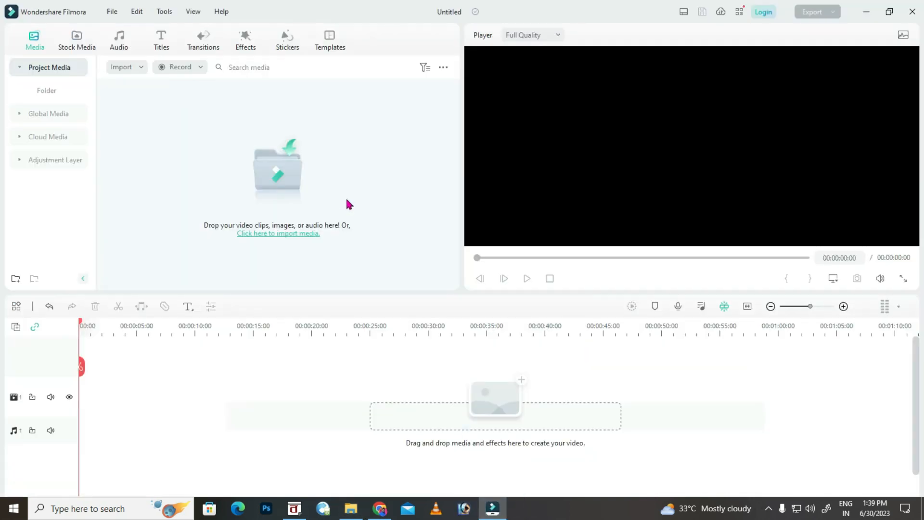
{"action": "left_click_drag", "start_coordinate": [189, 345], "coordinate": [60, 389]}
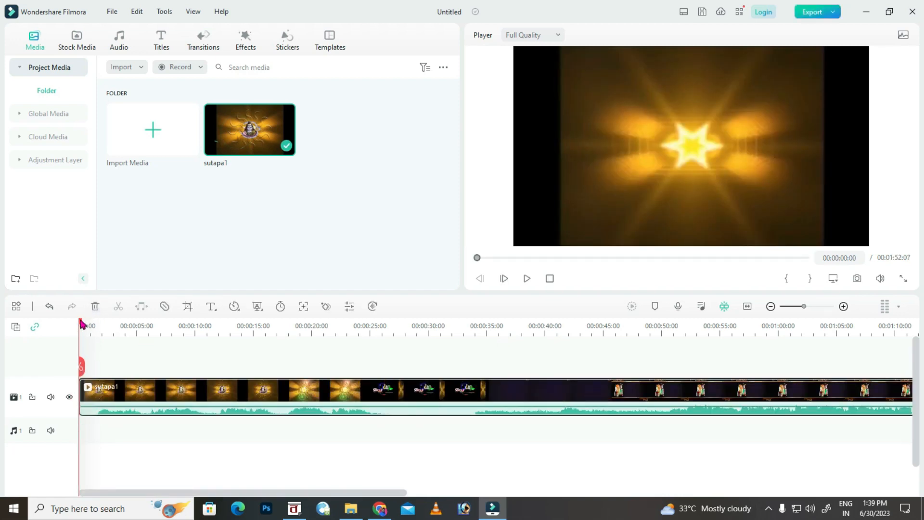
{"action": "left_click_drag", "start_coordinate": [81, 325], "coordinate": [557, 360]}
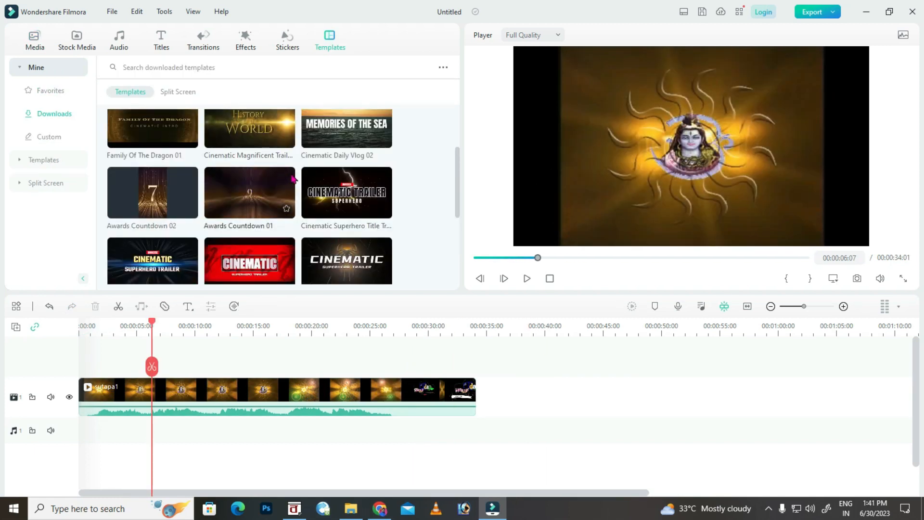
Place the Awards Countdown 01 template from Downloads at the timeline start.
{"action": "scroll", "coordinate": [292, 179], "scroll_direction": "down", "scroll_amount": 3}
{"action": "scroll", "coordinate": [289, 183], "scroll_direction": "up", "scroll_amount": 1}
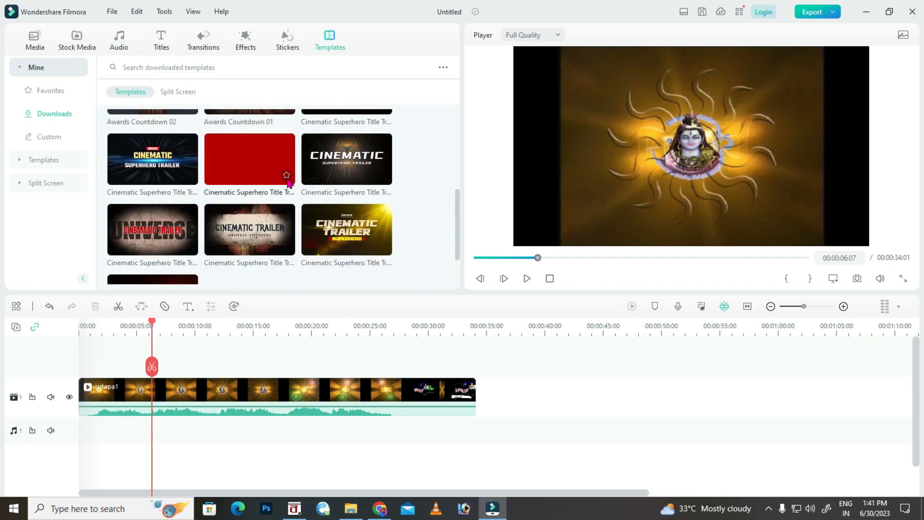
{"action": "scroll", "coordinate": [288, 182], "scroll_direction": "up", "scroll_amount": 2}
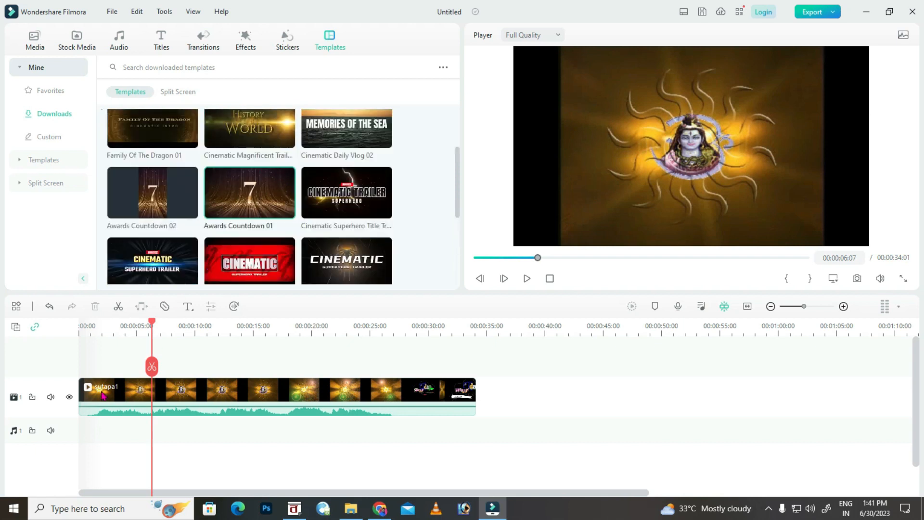
{"action": "left_click_drag", "start_coordinate": [112, 343], "coordinate": [76, 389]}
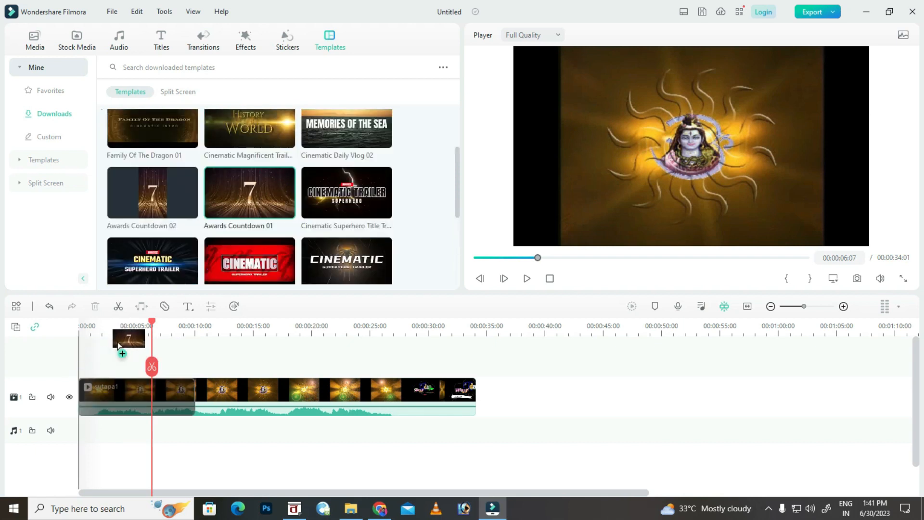
{"action": "left_click_drag", "start_coordinate": [105, 356], "coordinate": [106, 359]}
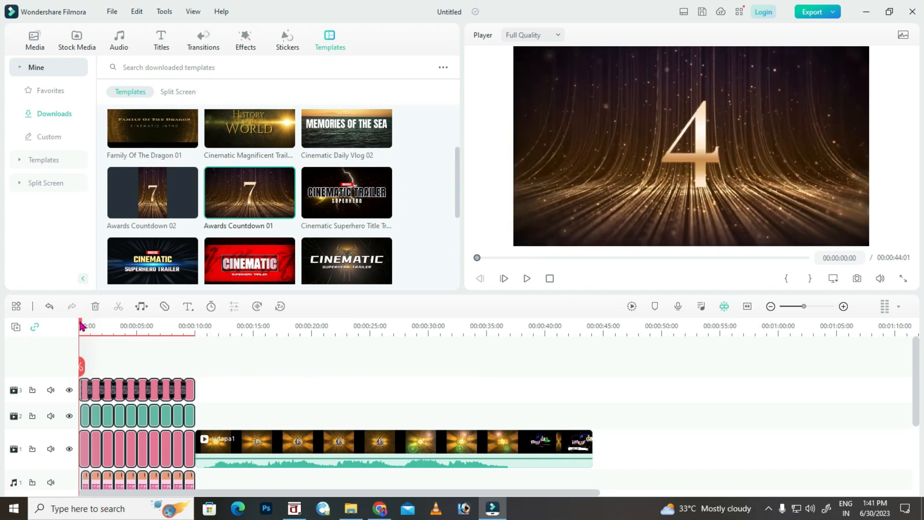
Preview the countdown, then scrub ahead to the studio logo near 38 seconds.
{"action": "key", "text": "space"}
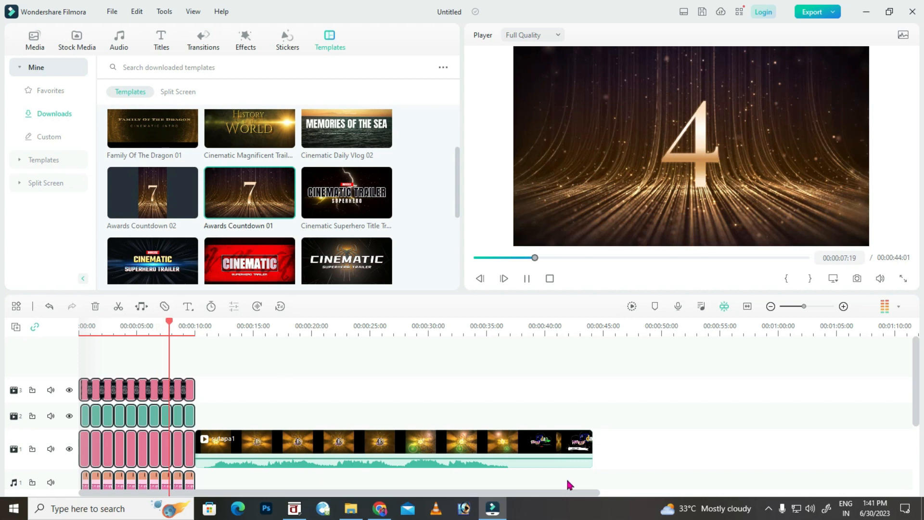
{"action": "left_click_drag", "start_coordinate": [916, 341], "coordinate": [919, 377]}
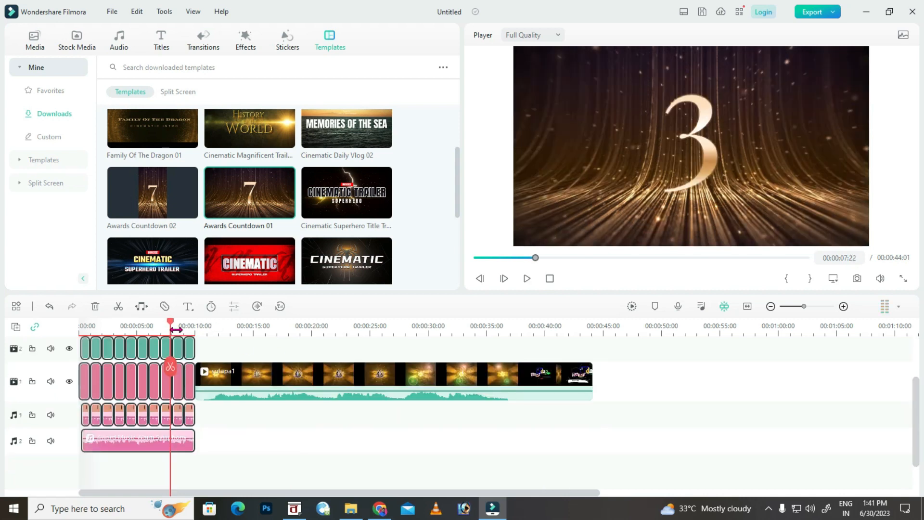
{"action": "left_click_drag", "start_coordinate": [171, 326], "coordinate": [541, 355]}
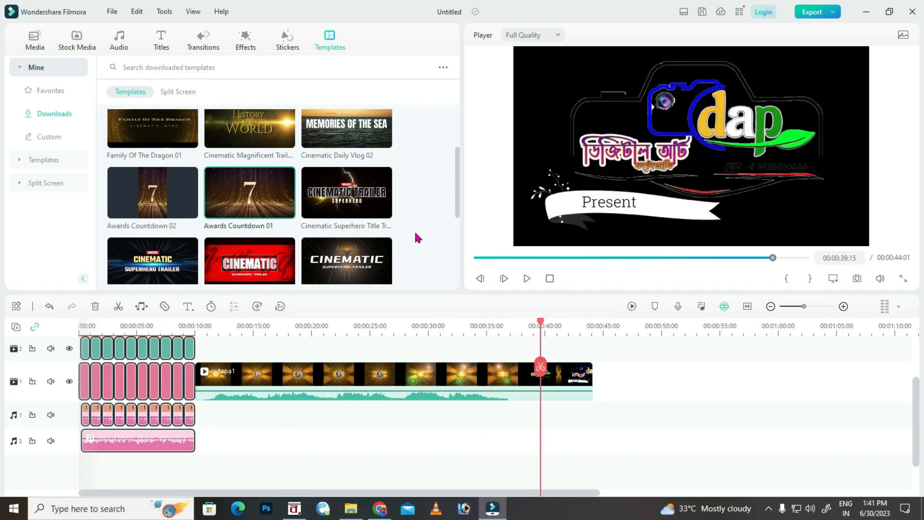
{"action": "left_click", "coordinate": [351, 508]}
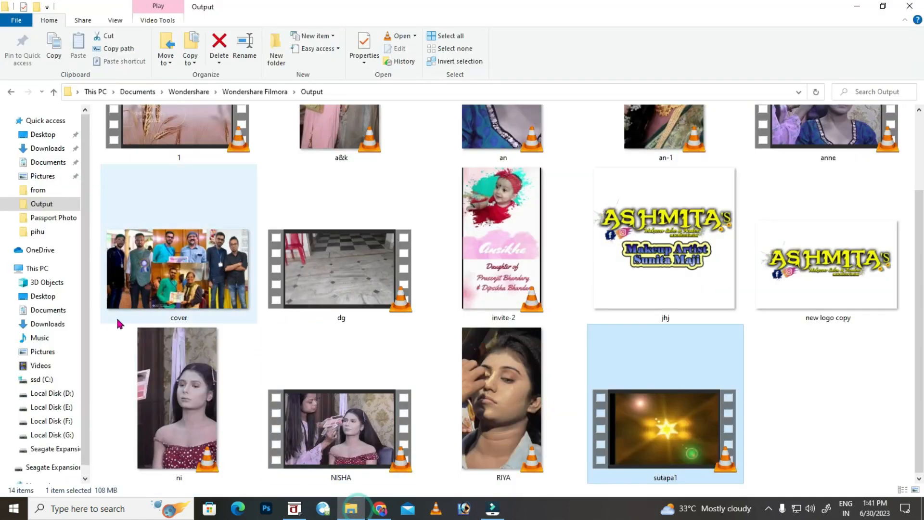
Drop the y2mate.com Wedding Invitation green-screen video from Downloads onto the timeline after sutapa1.
{"action": "left_click", "coordinate": [48, 148]}
{"action": "scroll", "coordinate": [286, 243], "scroll_direction": "down", "scroll_amount": 4}
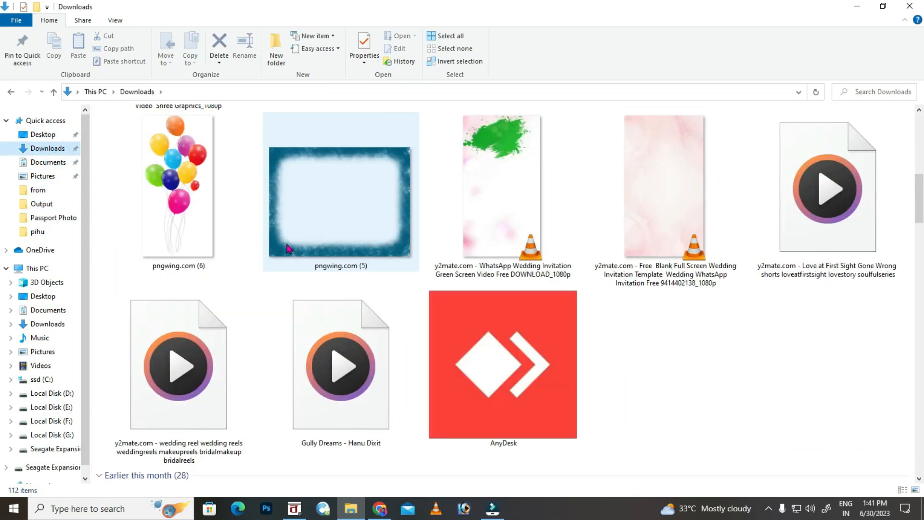
{"action": "scroll", "coordinate": [287, 247], "scroll_direction": "down", "scroll_amount": 10}
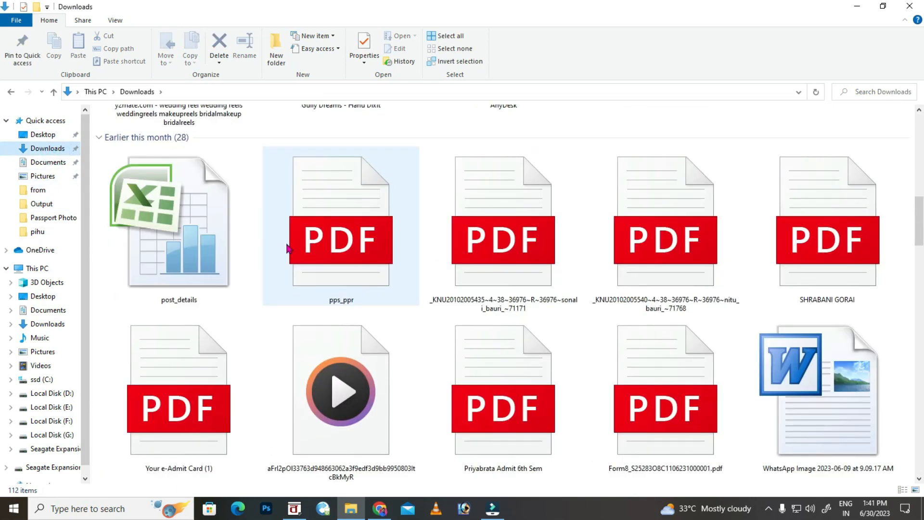
{"action": "scroll", "coordinate": [285, 241], "scroll_direction": "up", "scroll_amount": 12}
{"action": "left_click", "coordinate": [197, 233]}
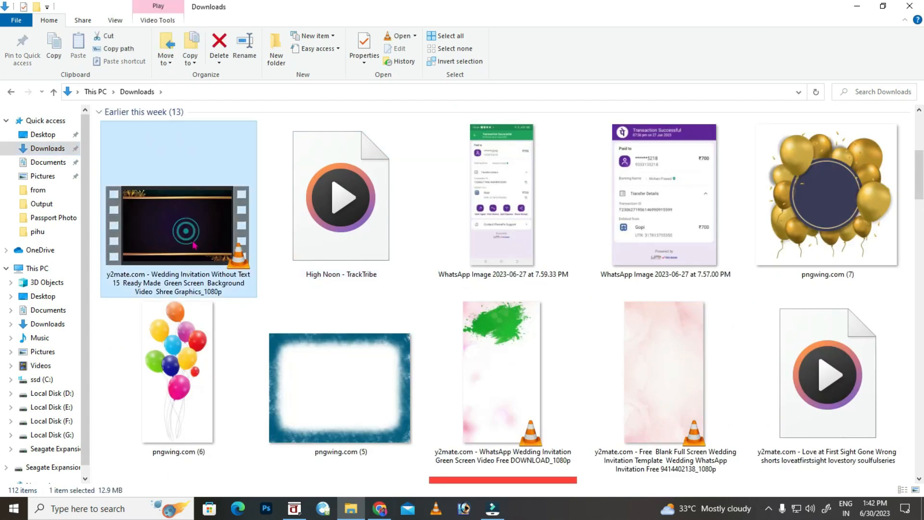
{"action": "left_click_drag", "start_coordinate": [193, 222], "coordinate": [652, 383]}
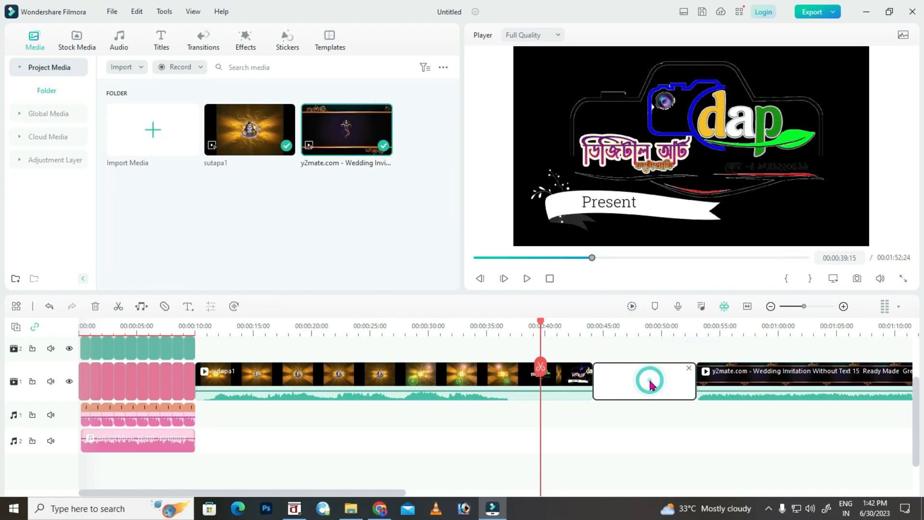
{"action": "left_click", "coordinate": [599, 329]}
Split the invitation clip at the chosen end point and delete the trailing part.
{"action": "left_click_drag", "start_coordinate": [602, 326], "coordinate": [815, 327]}
{"action": "scroll", "coordinate": [392, 493], "scroll_direction": "down", "scroll_amount": 3}
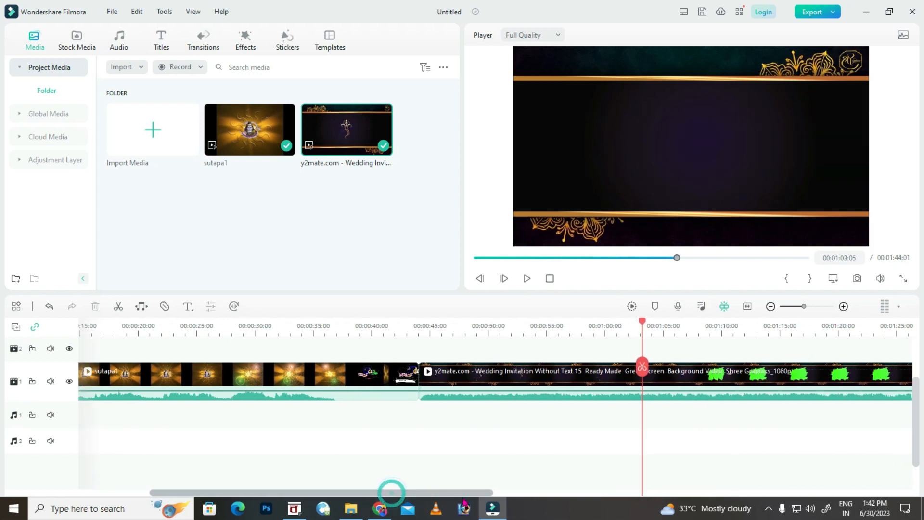
{"action": "left_click_drag", "start_coordinate": [655, 325], "coordinate": [766, 328]}
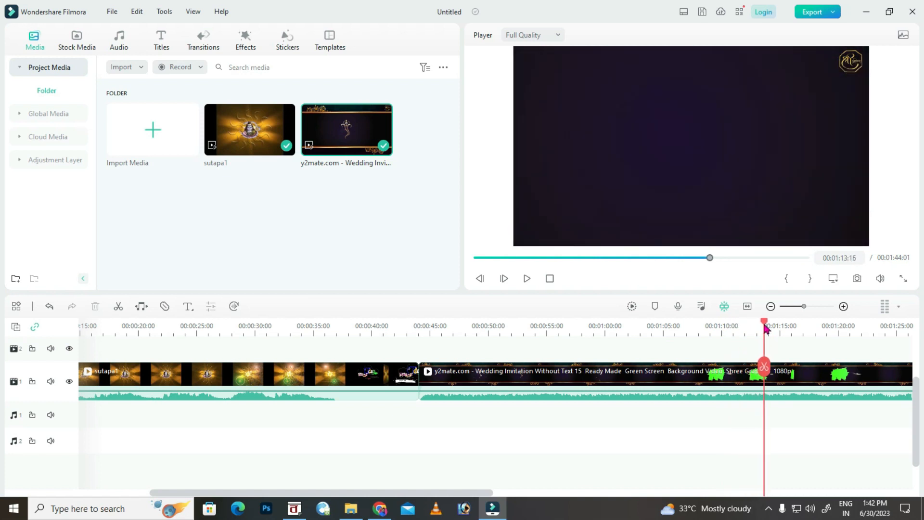
{"action": "left_click", "coordinate": [118, 306]}
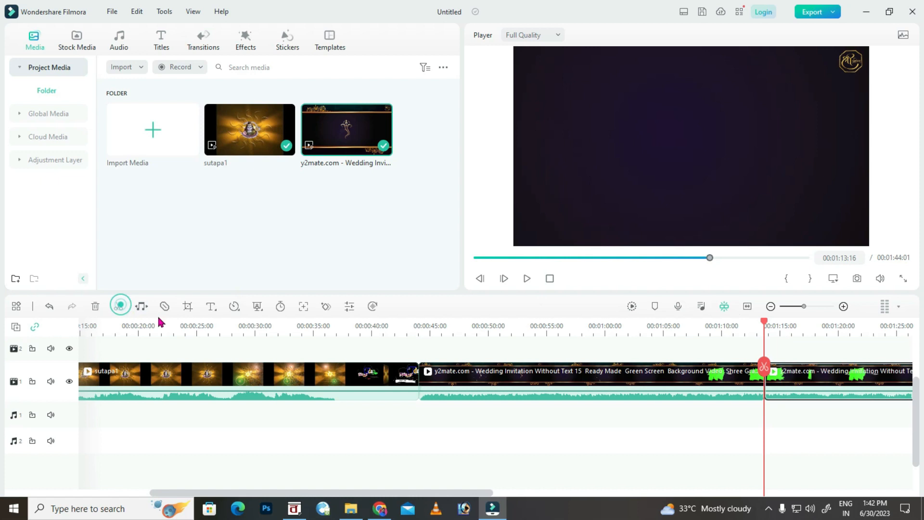
{"action": "key", "text": "Delete"}
Select the remaining invitation clip and park the playhead at its start.
{"action": "left_click", "coordinate": [495, 375]}
{"action": "left_click_drag", "start_coordinate": [915, 414], "coordinate": [917, 368]}
{"action": "left_click_drag", "start_coordinate": [540, 492], "coordinate": [578, 492]}
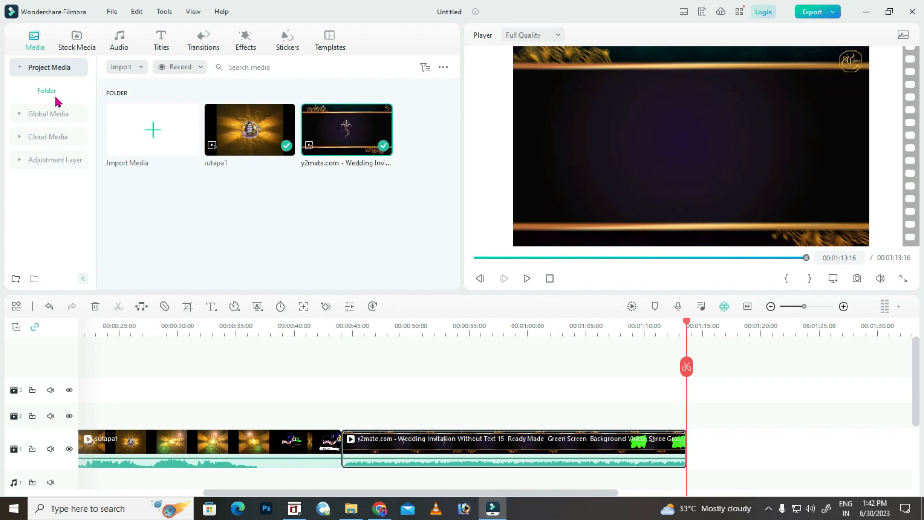
{"action": "left_click_drag", "start_coordinate": [350, 325], "coordinate": [338, 326]}
{"action": "left_click", "coordinate": [349, 326]}
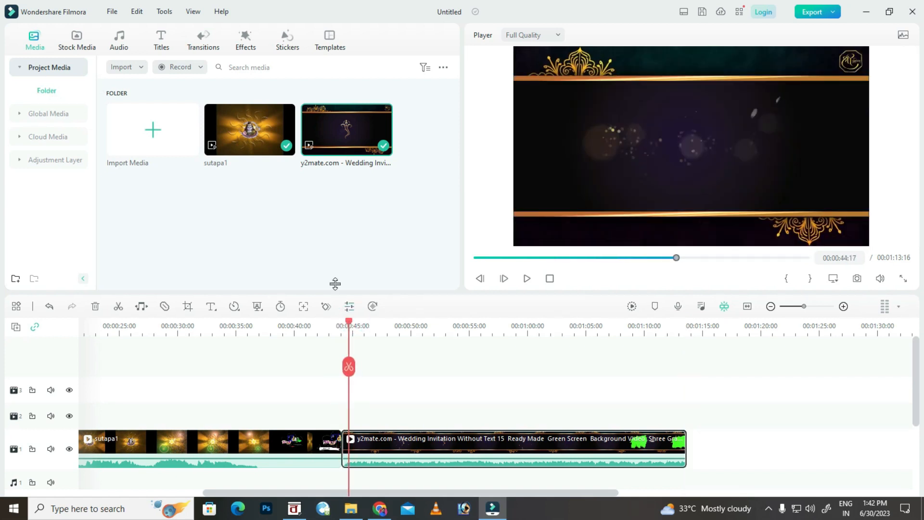
Add the 3D Golden Title to track 2 at the playhead and copy the Bengali date line from BanglaWord.
{"action": "left_click", "coordinate": [157, 50]}
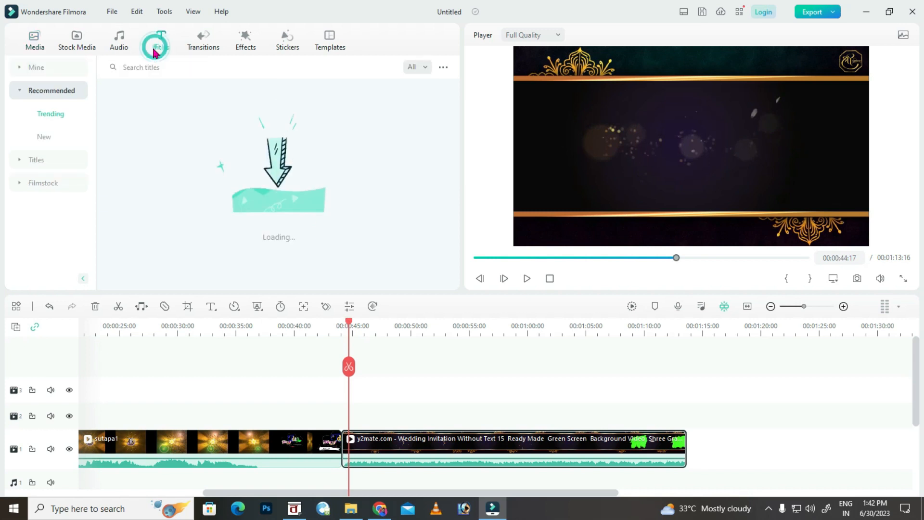
{"action": "left_click_drag", "start_coordinate": [153, 159], "coordinate": [369, 412]}
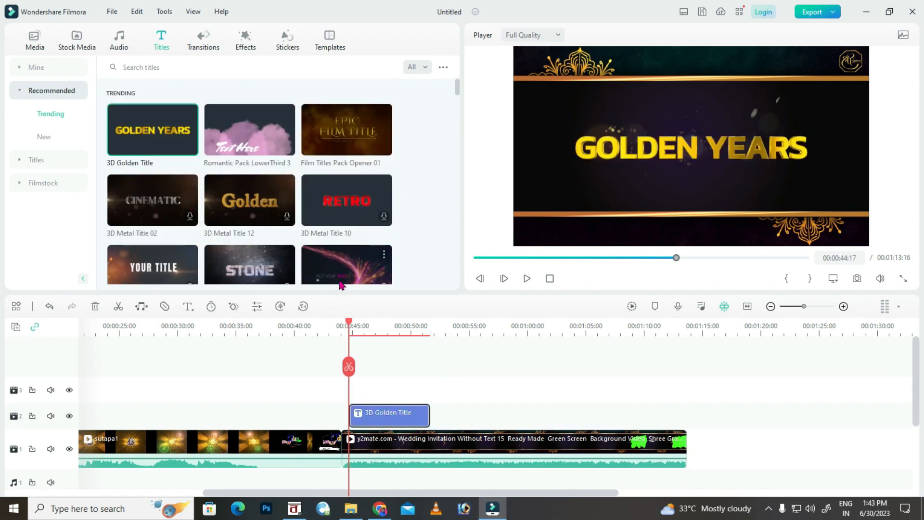
{"action": "left_click", "coordinate": [294, 508]}
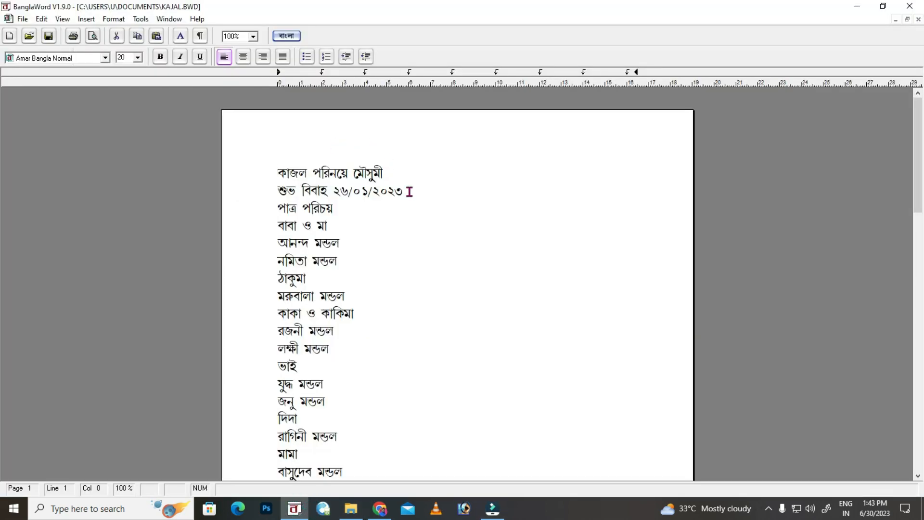
{"action": "left_click_drag", "start_coordinate": [408, 191], "coordinate": [278, 199]}
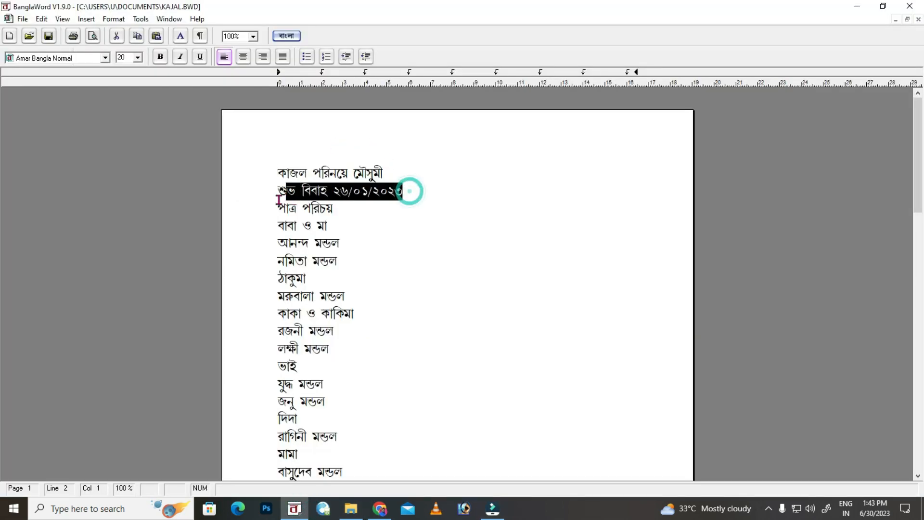
{"action": "left_click", "coordinate": [493, 503]}
Change the title text to শুভ বিবাহ ২৬/০১/২০২৩ in Amar Bangla Normal, size 72, and preview it.
{"action": "double_click", "coordinate": [398, 416]}
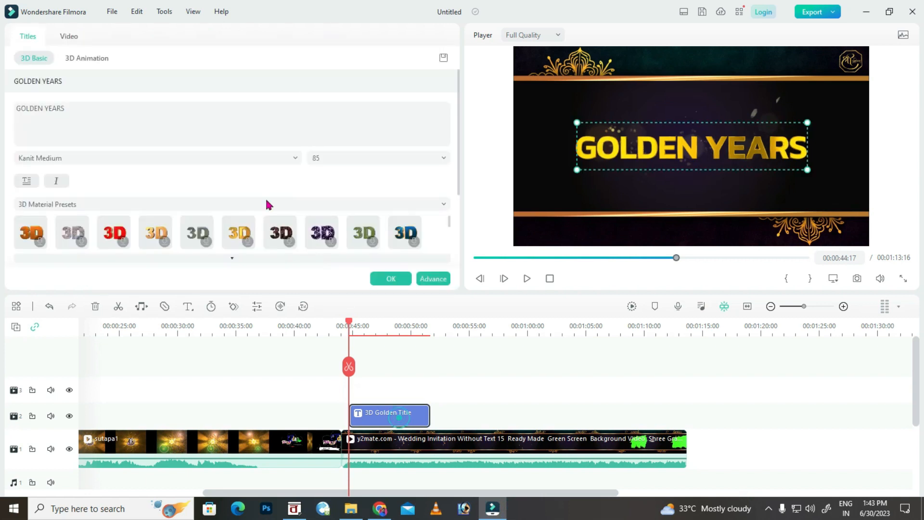
{"action": "triple_click", "coordinate": [71, 111]}
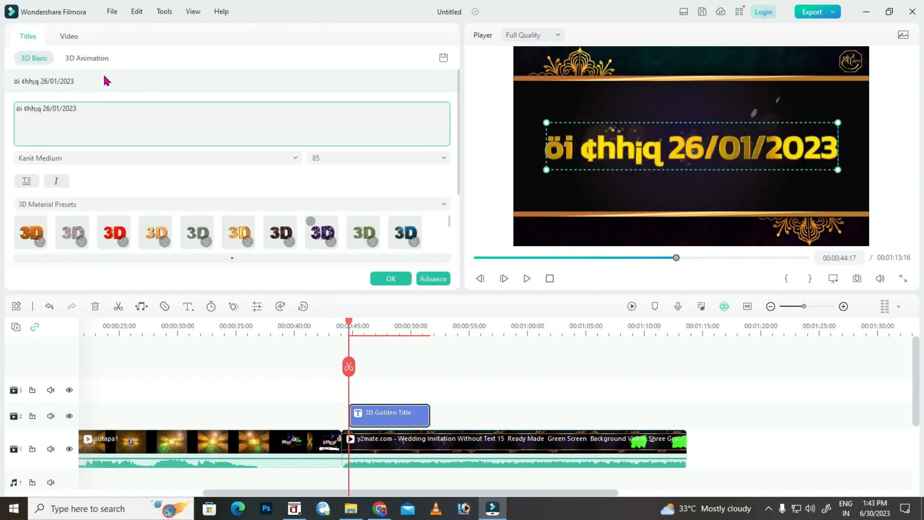
{"action": "left_click", "coordinate": [66, 160]}
{"action": "left_click_drag", "start_coordinate": [235, 292], "coordinate": [234, 205]}
{"action": "scroll", "coordinate": [116, 248], "scroll_direction": "up", "scroll_amount": 6}
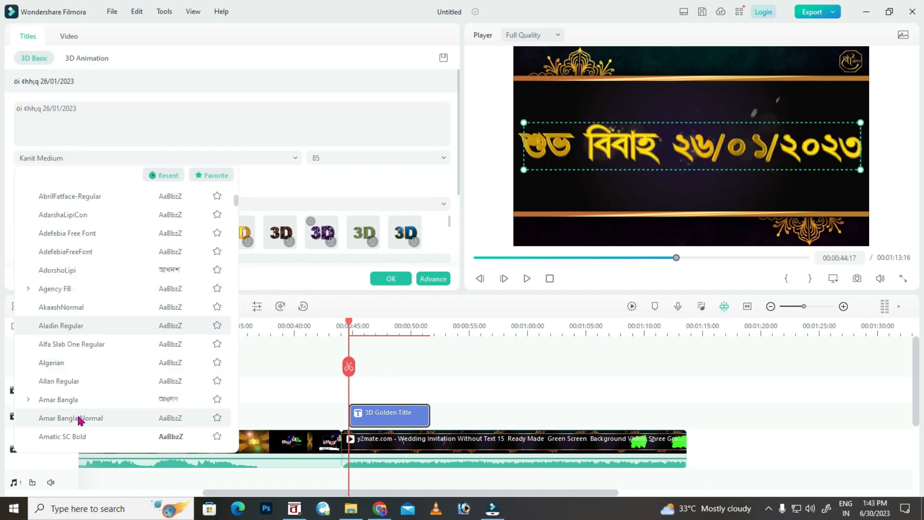
{"action": "left_click", "coordinate": [78, 417]}
{"action": "left_click", "coordinate": [442, 158]}
{"action": "scroll", "coordinate": [324, 231], "scroll_direction": "down", "scroll_amount": 5}
{"action": "left_click", "coordinate": [325, 220]}
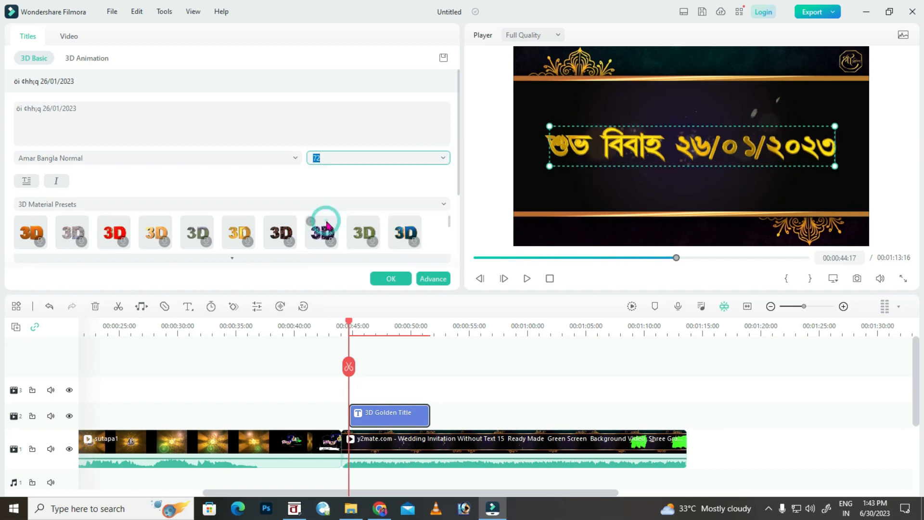
{"action": "left_click", "coordinate": [390, 279]}
{"action": "key", "text": "space"}
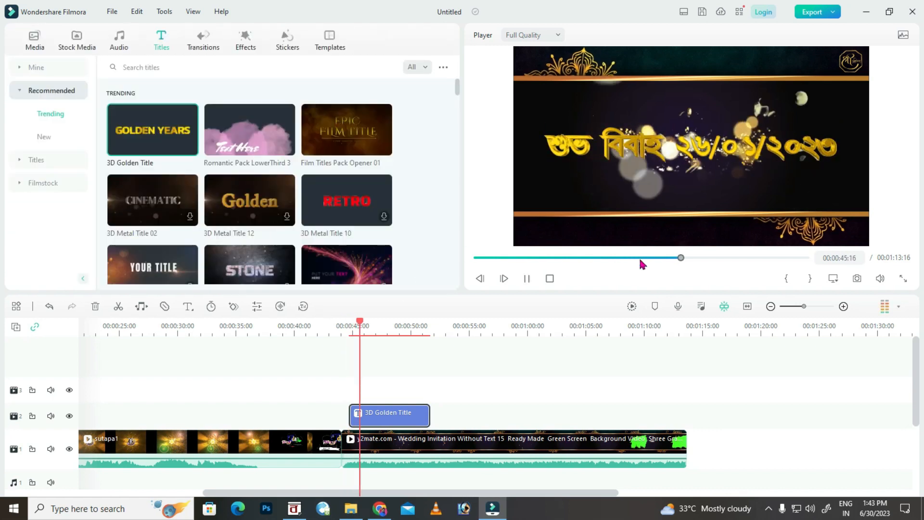
{"action": "key", "text": "space"}
Move the date title so it starts around 55 seconds.
{"action": "left_click_drag", "start_coordinate": [421, 324], "coordinate": [465, 324]}
{"action": "left_click_drag", "start_coordinate": [398, 412], "coordinate": [502, 405]}
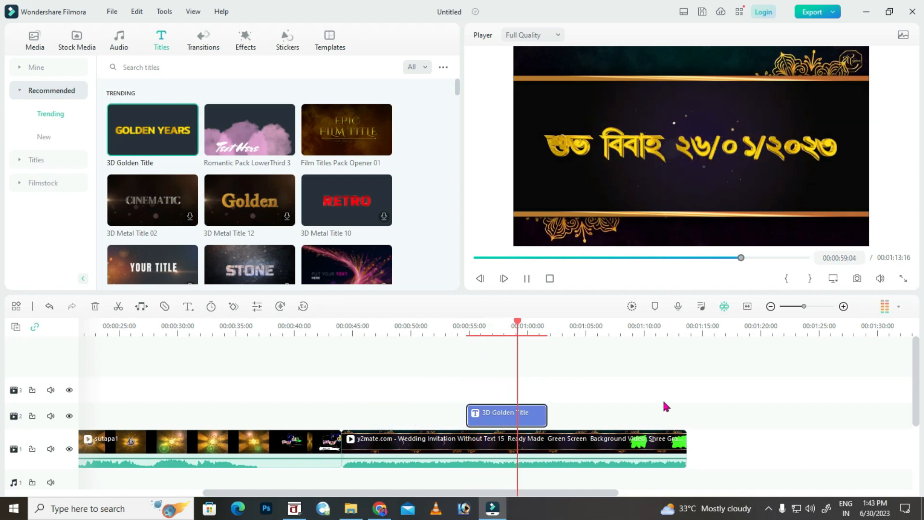
{"action": "left_click", "coordinate": [496, 326]}
{"action": "left_click_drag", "start_coordinate": [496, 326], "coordinate": [470, 331]}
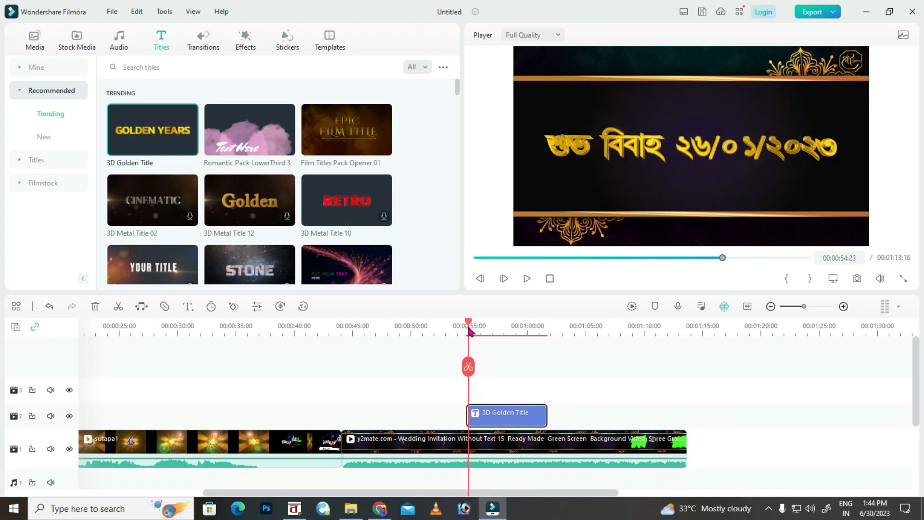
{"action": "left_click_drag", "start_coordinate": [499, 410], "coordinate": [498, 413]}
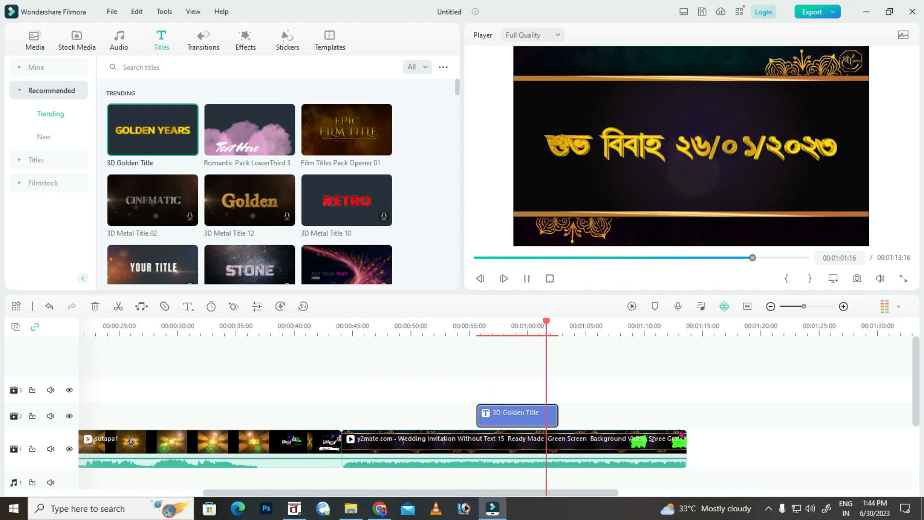
{"action": "key", "text": "space"}
Extend the date title's end to about 00:01:03 and preview its ending.
{"action": "left_click_drag", "start_coordinate": [557, 414], "coordinate": [558, 414]}
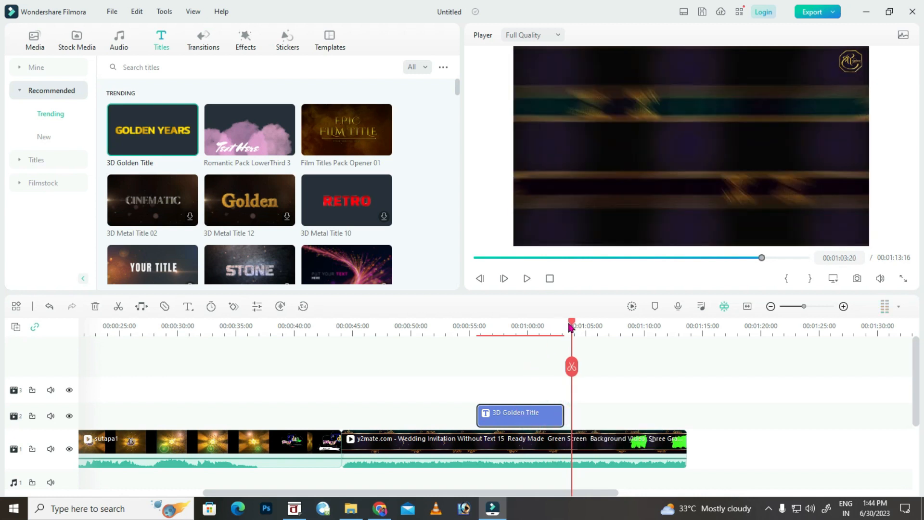
{"action": "left_click_drag", "start_coordinate": [570, 324], "coordinate": [552, 324]}
{"action": "key", "text": "space"}
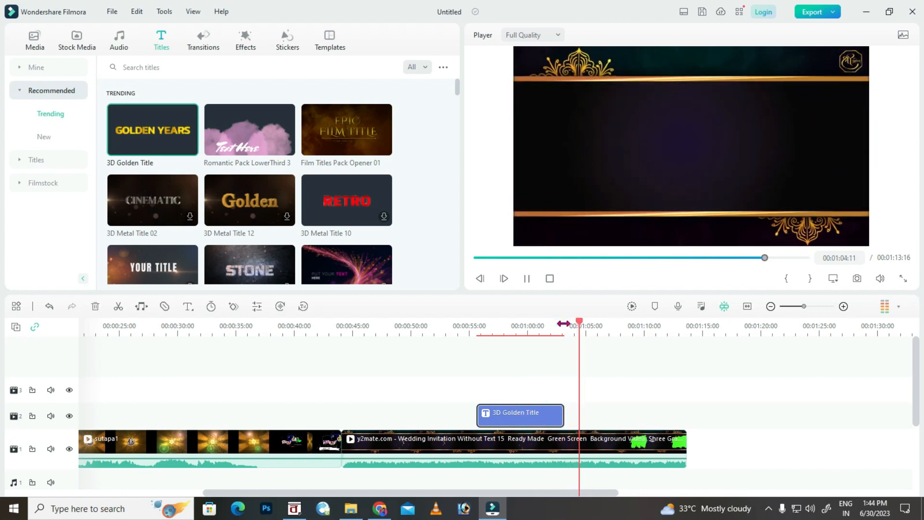
{"action": "key", "text": "space"}
{"action": "left_click_drag", "start_coordinate": [597, 493], "coordinate": [610, 493]}
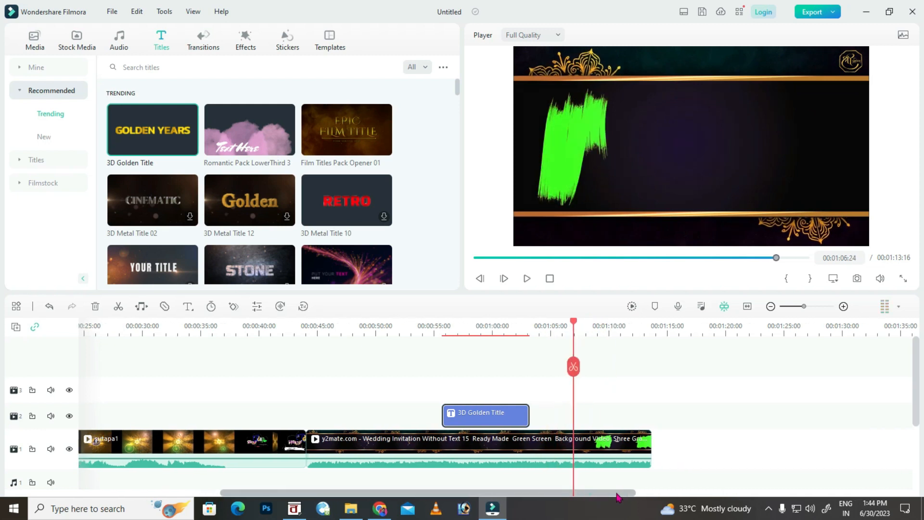
{"action": "left_click", "coordinate": [351, 508]}
Drag IMG_9619 copy from D:\kajal\wedding pic\100CANON onto the Filmora timeline.
{"action": "left_click", "coordinate": [65, 393]}
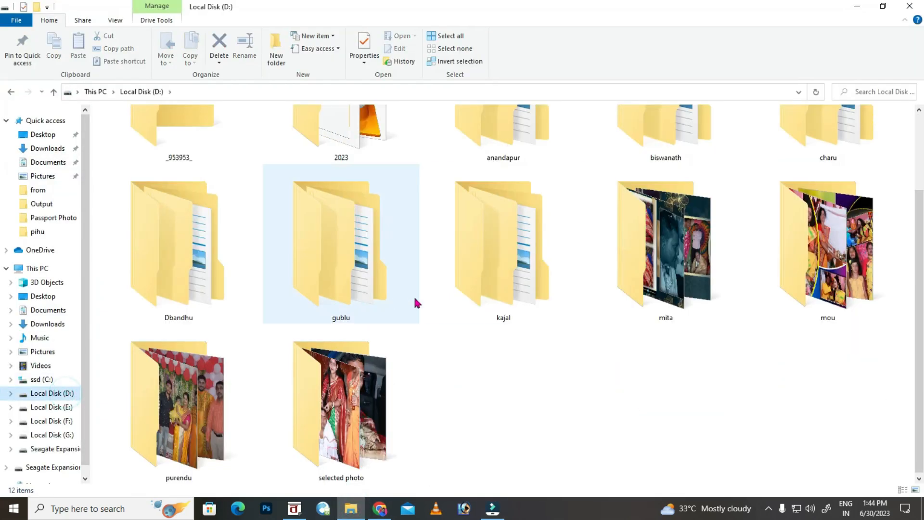
{"action": "scroll", "coordinate": [389, 346], "scroll_direction": "up", "scroll_amount": 2}
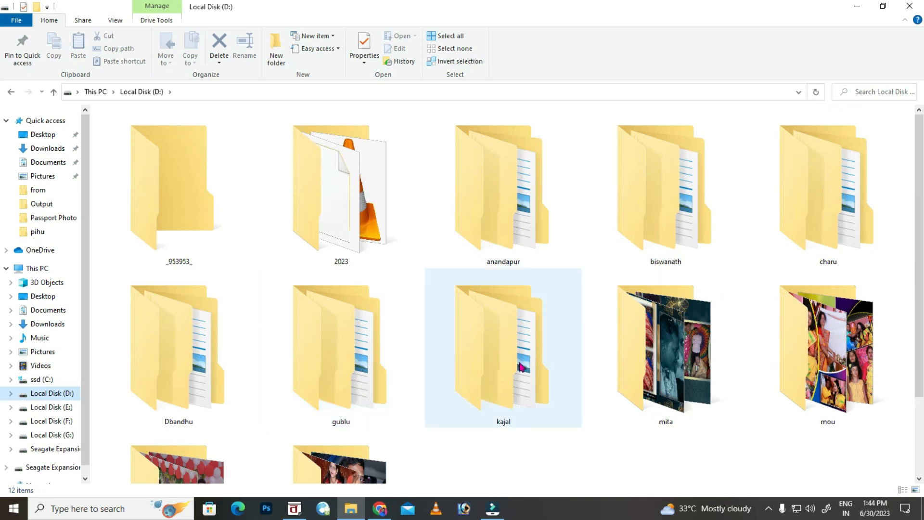
{"action": "double_click", "coordinate": [521, 367]}
{"action": "double_click", "coordinate": [169, 141]}
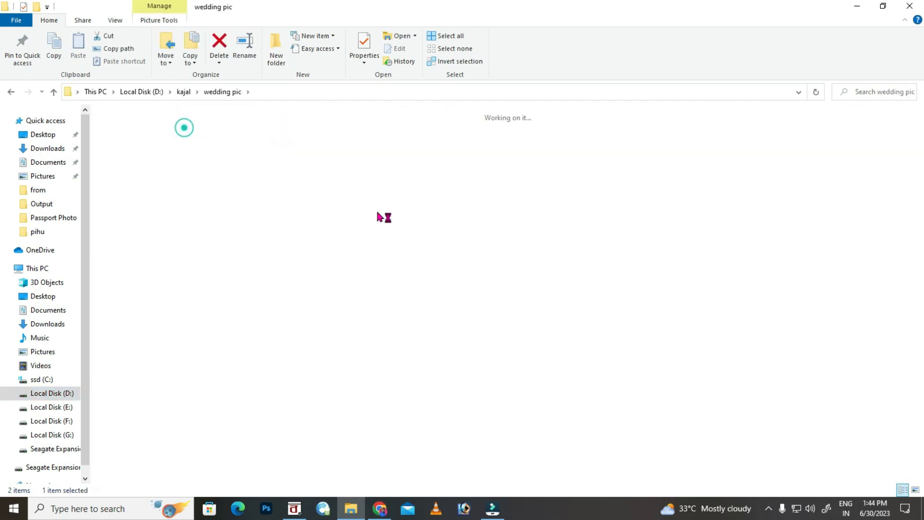
{"action": "key", "text": "Return"}
{"action": "scroll", "coordinate": [380, 216], "scroll_direction": "down", "scroll_amount": 20}
{"action": "scroll", "coordinate": [382, 213], "scroll_direction": "down", "scroll_amount": 1}
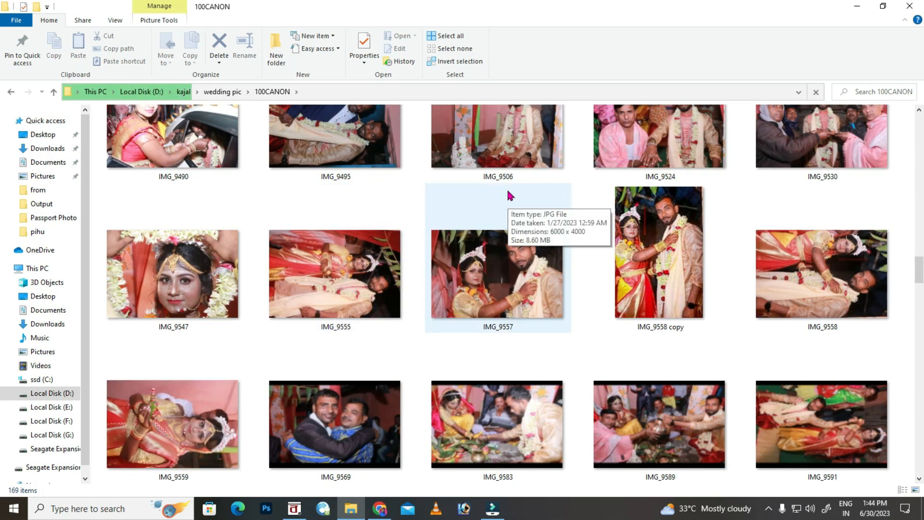
{"action": "scroll", "coordinate": [508, 193], "scroll_direction": "down", "scroll_amount": 3}
{"action": "left_click", "coordinate": [497, 323]}
{"action": "left_click_drag", "start_coordinate": [497, 324], "coordinate": [723, 405]}
Move the video and title up two tracks and put the photo on track 2, ending at 00:01:13:16.
{"action": "scroll", "coordinate": [597, 400], "scroll_direction": "down", "scroll_amount": 2}
{"action": "scroll", "coordinate": [596, 398], "scroll_direction": "up", "scroll_amount": 1}
{"action": "left_click", "coordinate": [769, 306]}
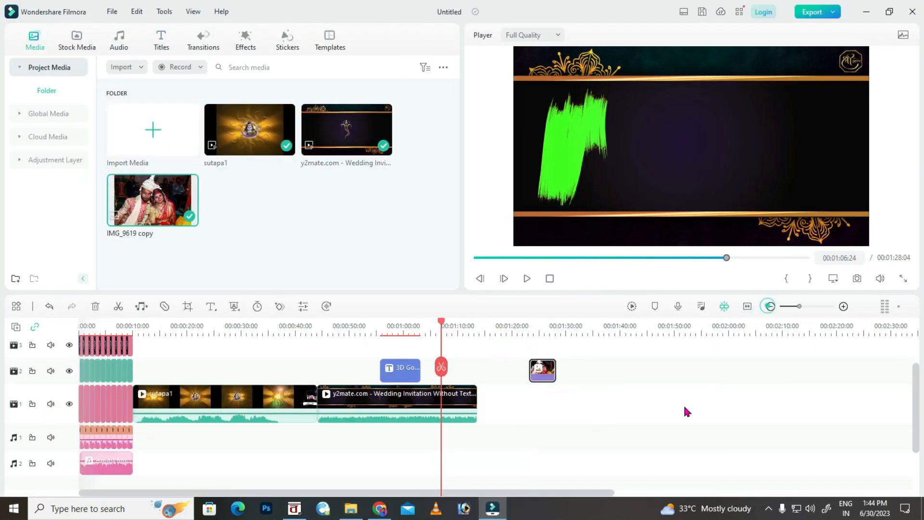
{"action": "scroll", "coordinate": [525, 443], "scroll_direction": "down", "scroll_amount": 1}
{"action": "left_click_drag", "start_coordinate": [499, 397], "coordinate": [163, 355]}
{"action": "scroll", "coordinate": [293, 423], "scroll_direction": "up", "scroll_amount": 2}
{"action": "left_click_drag", "start_coordinate": [193, 428], "coordinate": [192, 379]}
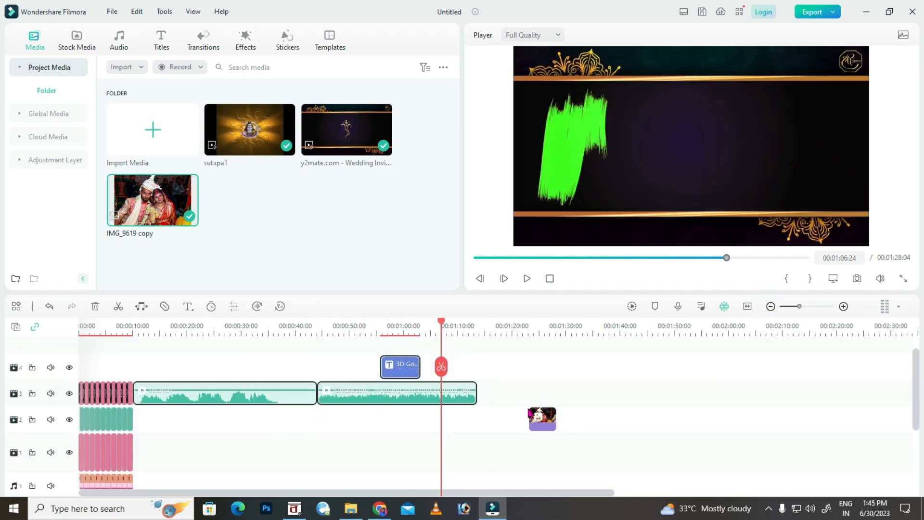
{"action": "left_click_drag", "start_coordinate": [541, 424], "coordinate": [477, 419]}
{"action": "left_click_drag", "start_coordinate": [472, 416], "coordinate": [469, 417]}
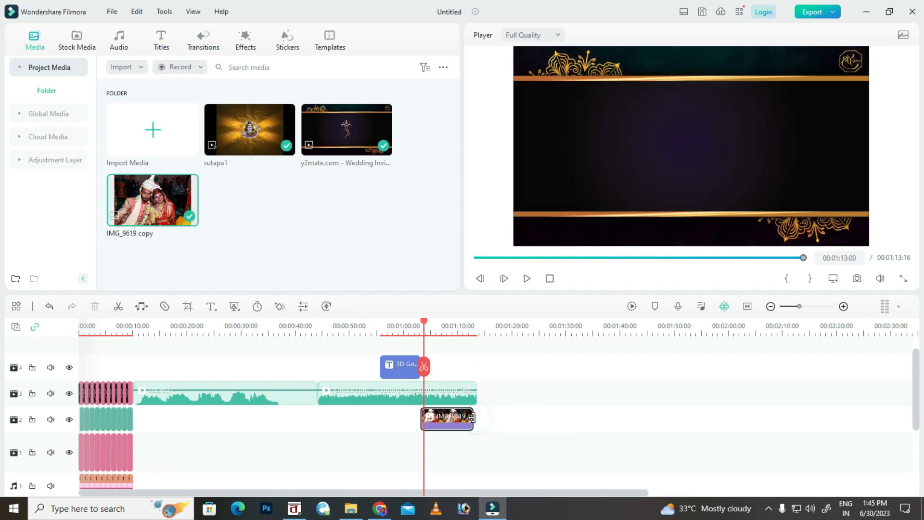
Apply Chroma Key to the y2mate invitation clip and preview the photo reveal.
{"action": "left_click_drag", "start_coordinate": [430, 323], "coordinate": [437, 320]}
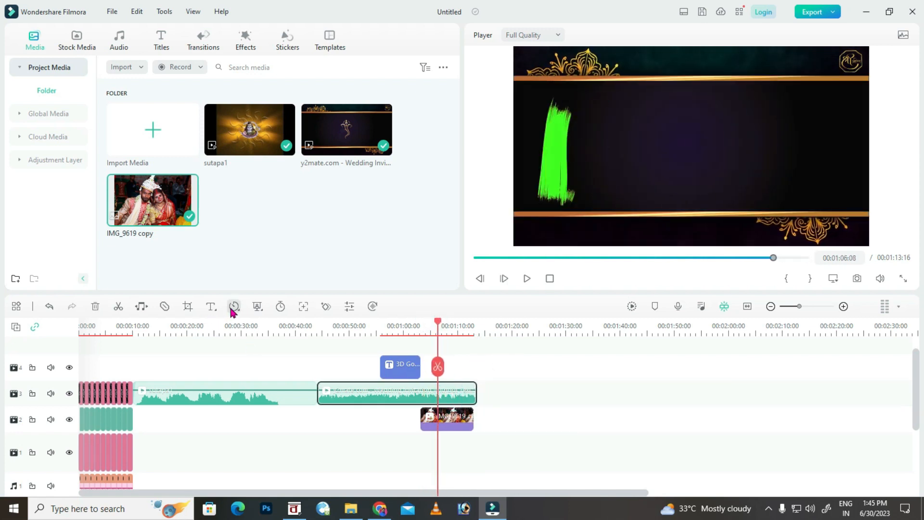
{"action": "left_click", "coordinate": [281, 324]}
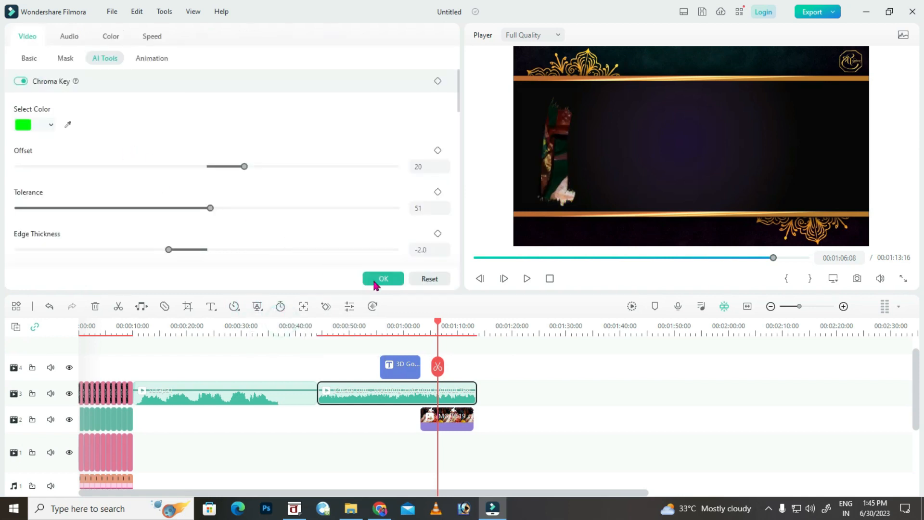
{"action": "left_click", "coordinate": [379, 276]}
{"action": "left_click", "coordinate": [432, 325]}
{"action": "left_click_drag", "start_coordinate": [430, 323], "coordinate": [415, 321]}
{"action": "key", "text": "space"}
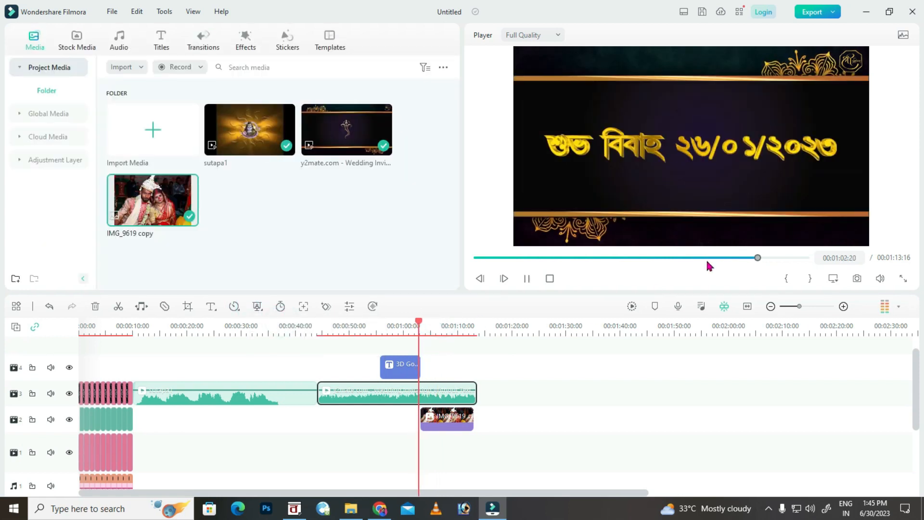
Shrink the couple's photo to about 69% and move it left into the green patch area.
{"action": "double_click", "coordinate": [453, 419]}
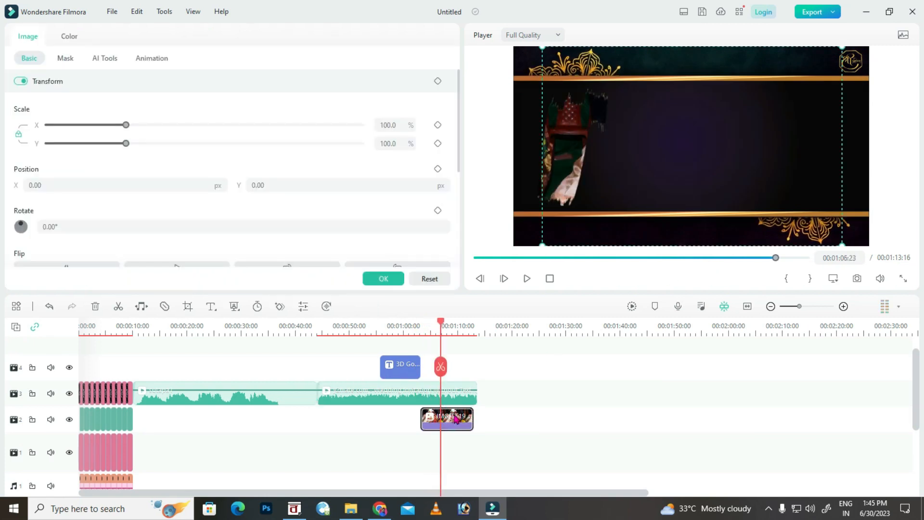
{"action": "left_click_drag", "start_coordinate": [545, 49], "coordinate": [649, 143]}
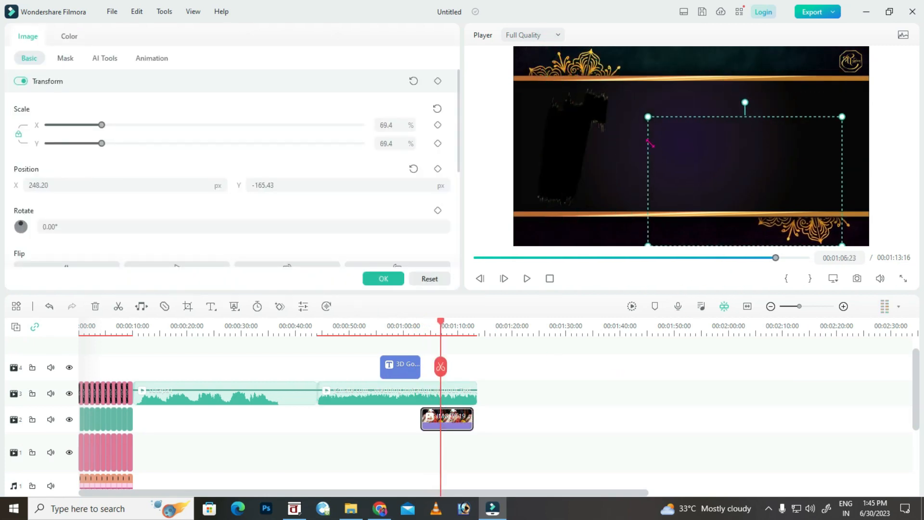
{"action": "left_click", "coordinate": [32, 393]}
{"action": "left_click_drag", "start_coordinate": [674, 160], "coordinate": [540, 133]}
{"action": "key", "text": "space"}
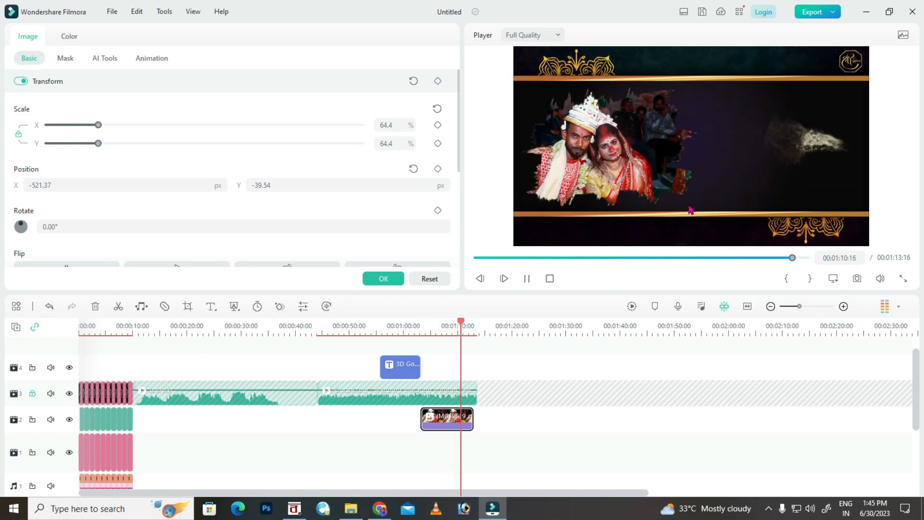
{"action": "key", "text": "space"}
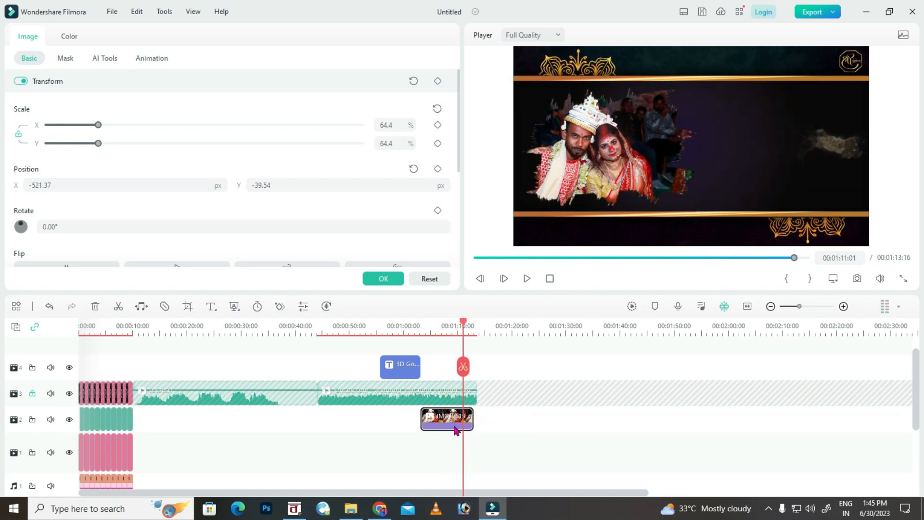
Nudge the photo slightly right with two Alt+Right presses and confirm its position.
{"action": "left_click", "coordinate": [450, 421]}
{"action": "key", "text": "alt+Right"}
{"action": "key", "text": "alt+Right"}
{"action": "key", "text": "alt+Right"}
{"action": "key", "text": "alt+Right"}
{"action": "key", "text": "alt+Right"}
{"action": "key", "text": "alt+Right"}
{"action": "key", "text": "alt+Right"}
{"action": "key", "text": "alt+Right"}
{"action": "key", "text": "alt+Right"}
{"action": "key", "text": "alt+Right"}
{"action": "key", "text": "alt+Right"}
{"action": "key", "text": "alt+Right"}
{"action": "key", "text": "alt+Right"}
{"action": "key", "text": "alt+Right"}
{"action": "key", "text": "alt+Right"}
{"action": "key", "text": "alt+Right"}
{"action": "key", "text": "alt+Right"}
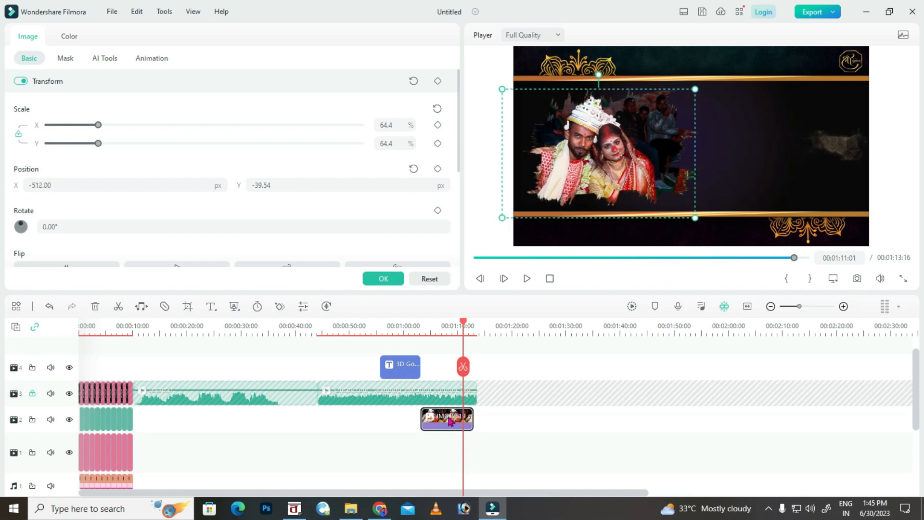
{"action": "key", "text": "alt+Right"}
{"action": "key", "text": "alt+Right"}
{"action": "key", "text": "alt+Right"}
{"action": "key", "text": "alt+Right"}
{"action": "key", "text": "alt+Right"}
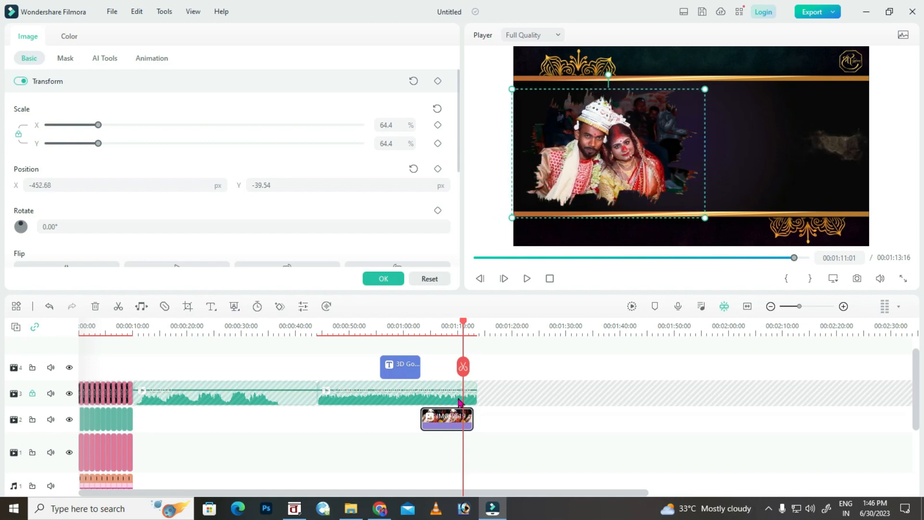
{"action": "key", "text": "space"}
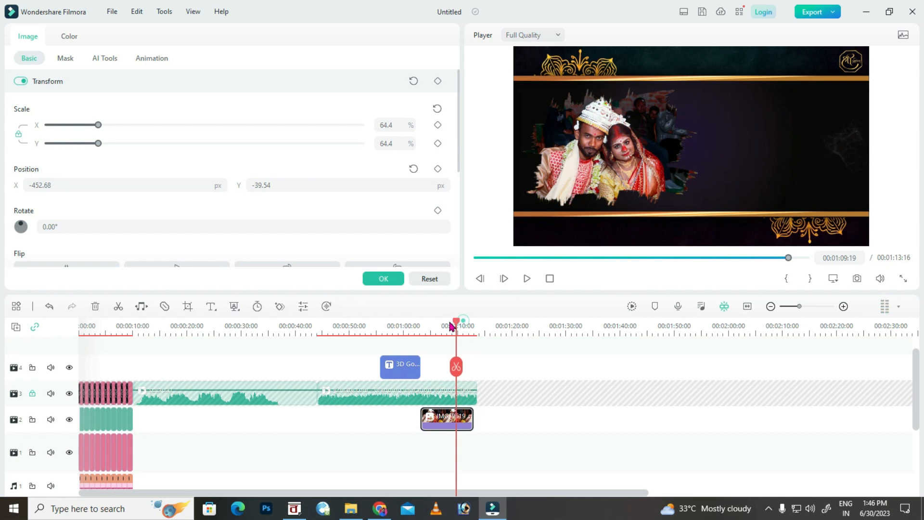
{"action": "left_click", "coordinate": [440, 326]}
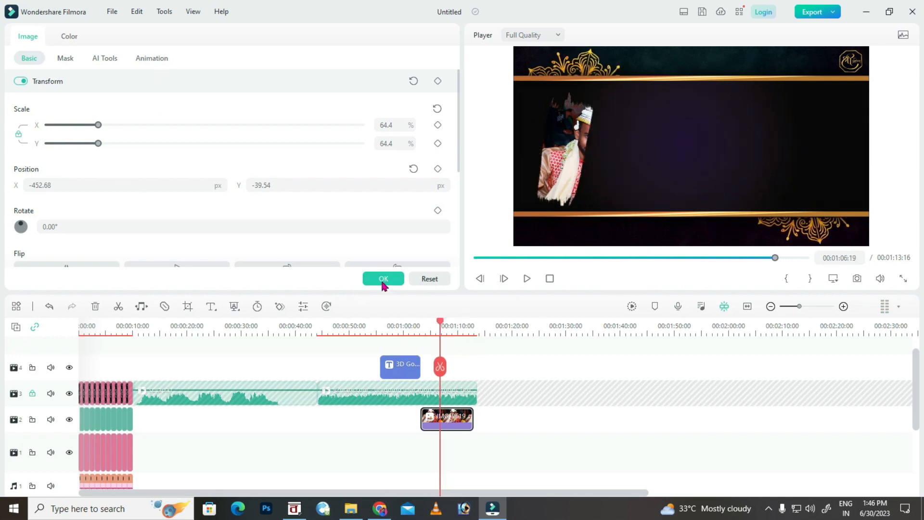
{"action": "left_click", "coordinate": [383, 279]}
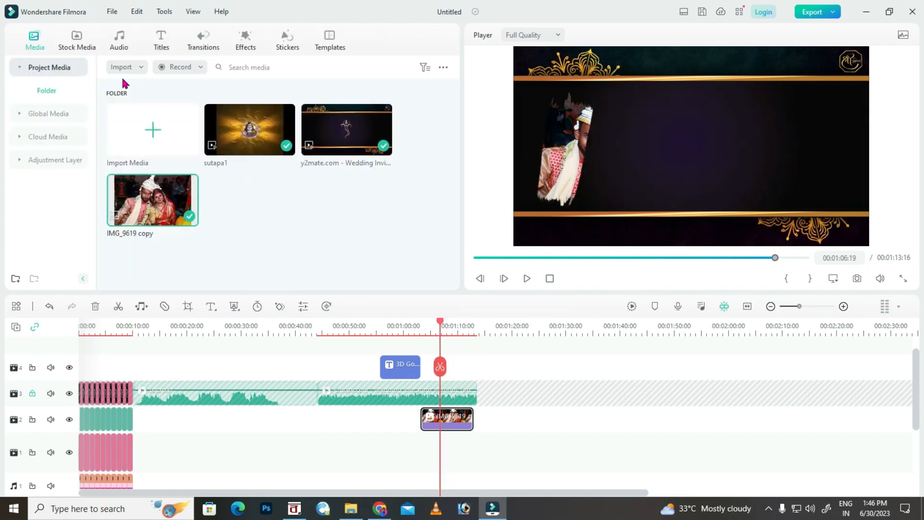
Place 3D Metal Title 02 on track 4 at the playhead and open it for editing.
{"action": "left_click", "coordinate": [163, 45]}
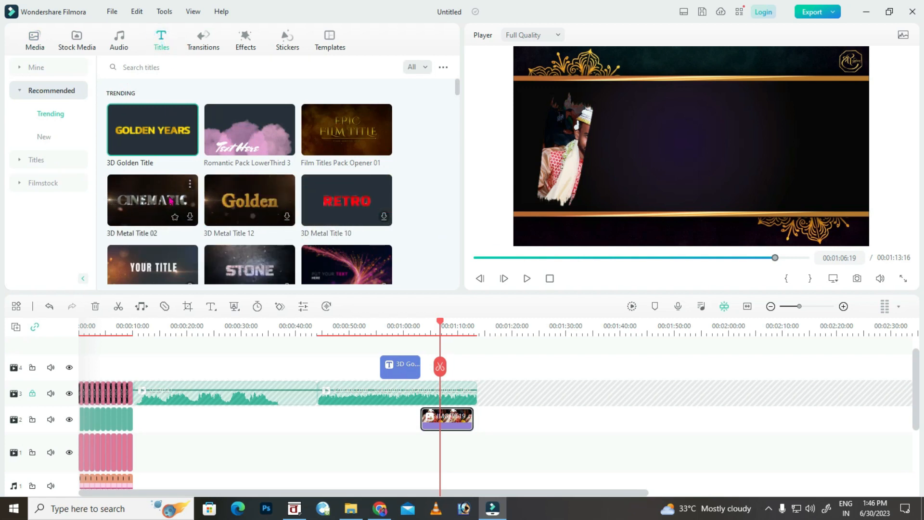
{"action": "left_click_drag", "start_coordinate": [160, 201], "coordinate": [465, 347]}
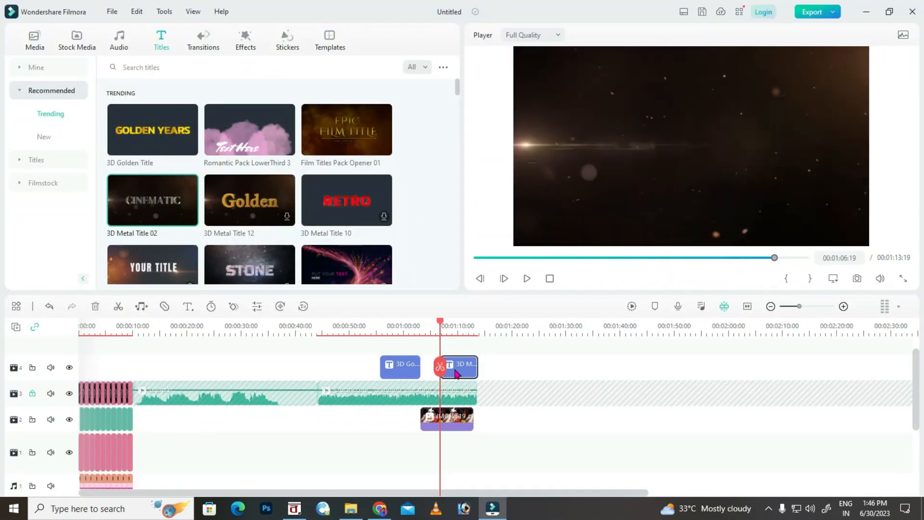
{"action": "double_click", "coordinate": [457, 374]}
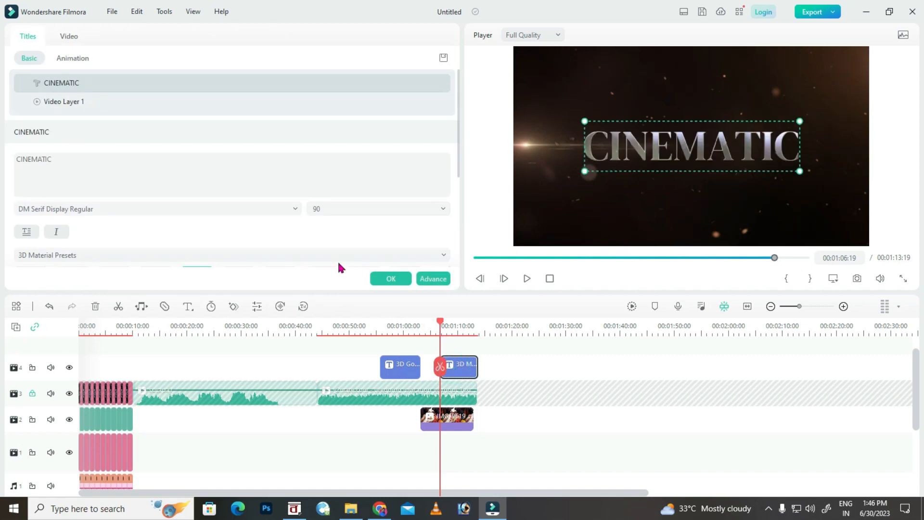
Copy the couple's names line from BanglaWord and select the CINEMATIC placeholder text.
{"action": "left_click", "coordinate": [304, 512]}
{"action": "left_click_drag", "start_coordinate": [390, 174], "coordinate": [280, 173]}
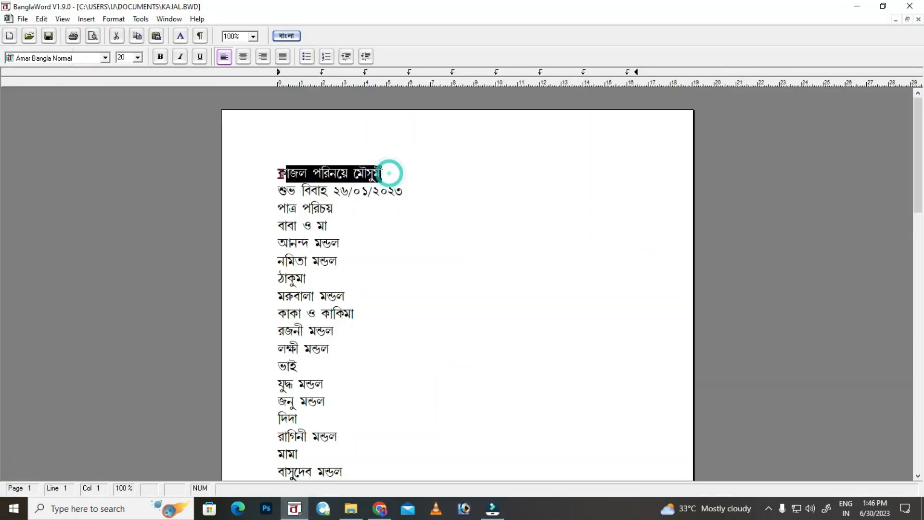
{"action": "left_click", "coordinate": [486, 513]}
{"action": "double_click", "coordinate": [66, 158]}
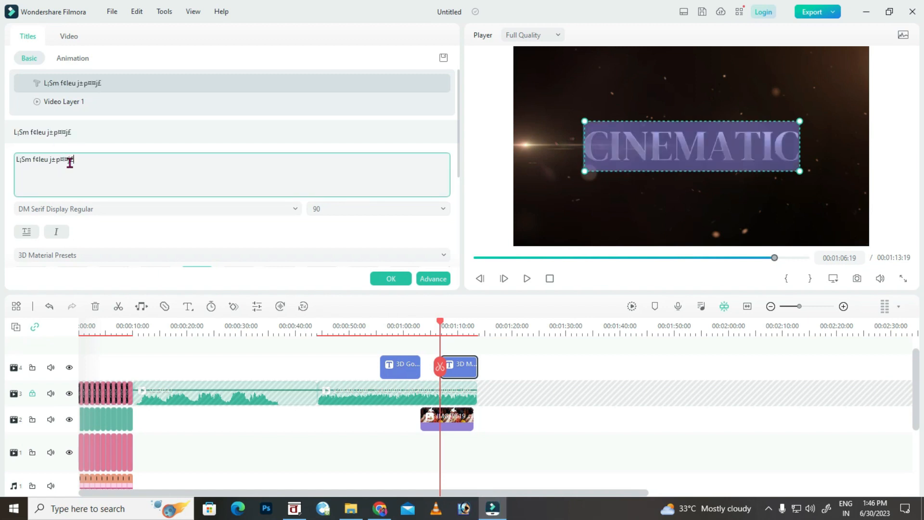
Set the title font to Amar Bangla Normal and break the first word onto its own line.
{"action": "left_click", "coordinate": [124, 206]}
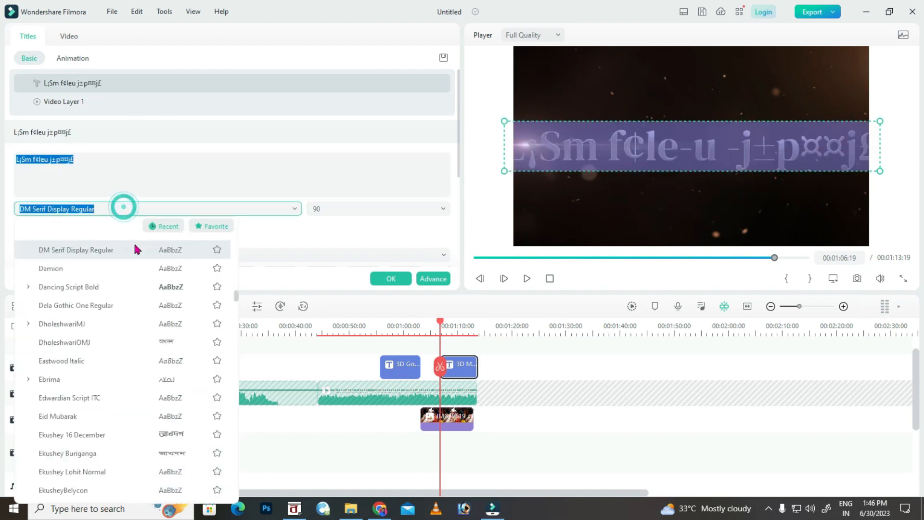
{"action": "left_click", "coordinate": [235, 296]}
{"action": "scroll", "coordinate": [102, 305], "scroll_direction": "up", "scroll_amount": 5}
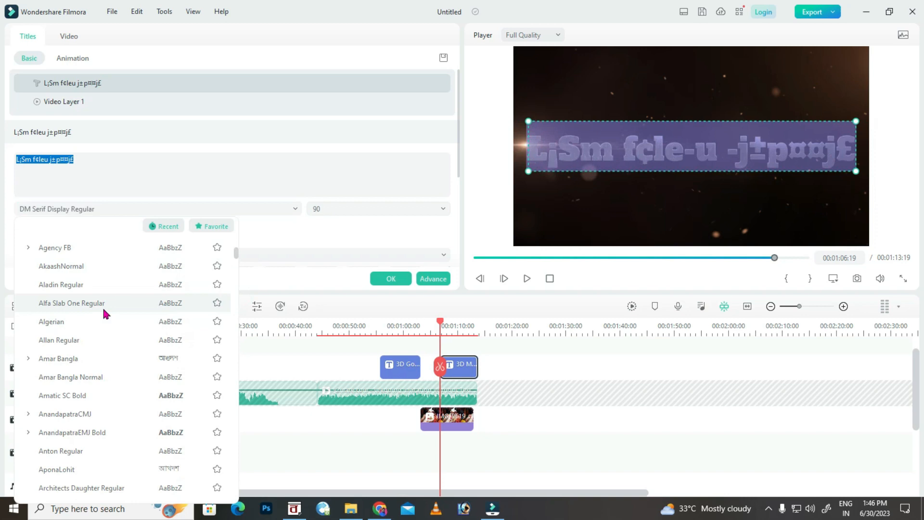
{"action": "left_click", "coordinate": [98, 375]}
{"action": "left_click", "coordinate": [645, 142]}
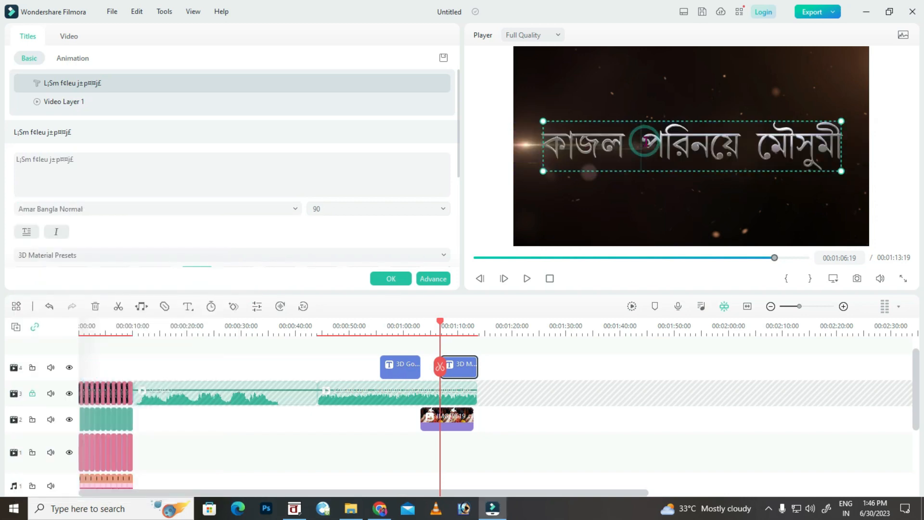
{"action": "key", "text": "Return"}
{"action": "key", "text": "Return"}
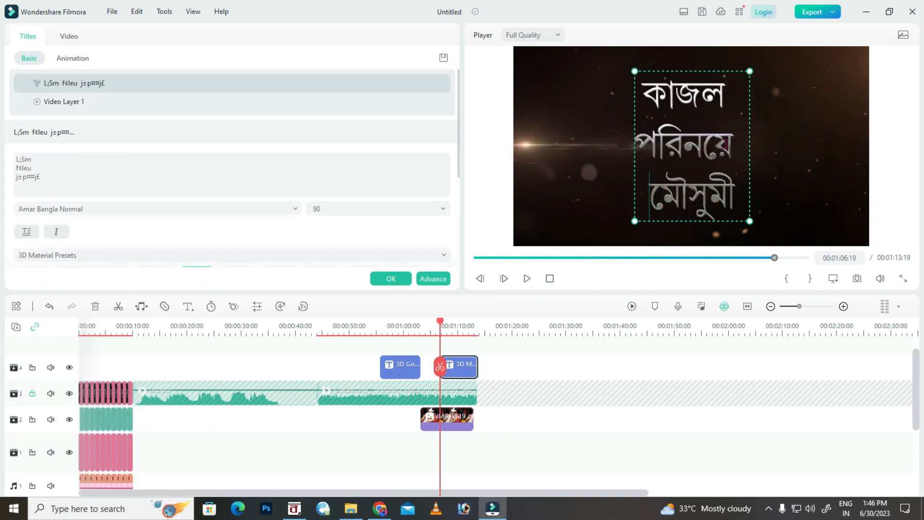
Set the middle title line to size 40 and the third line to size 64.
{"action": "double_click", "coordinate": [733, 142]}
{"action": "left_click", "coordinate": [443, 208]}
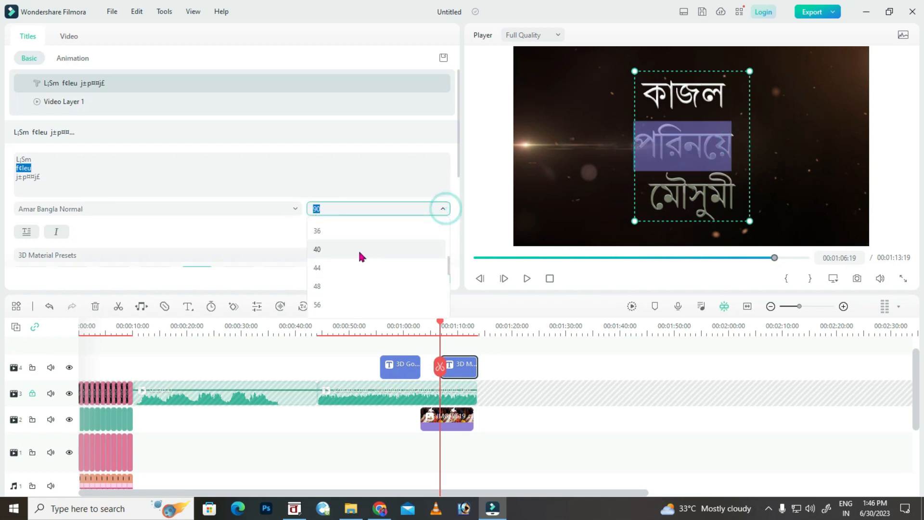
{"action": "left_click", "coordinate": [344, 264]}
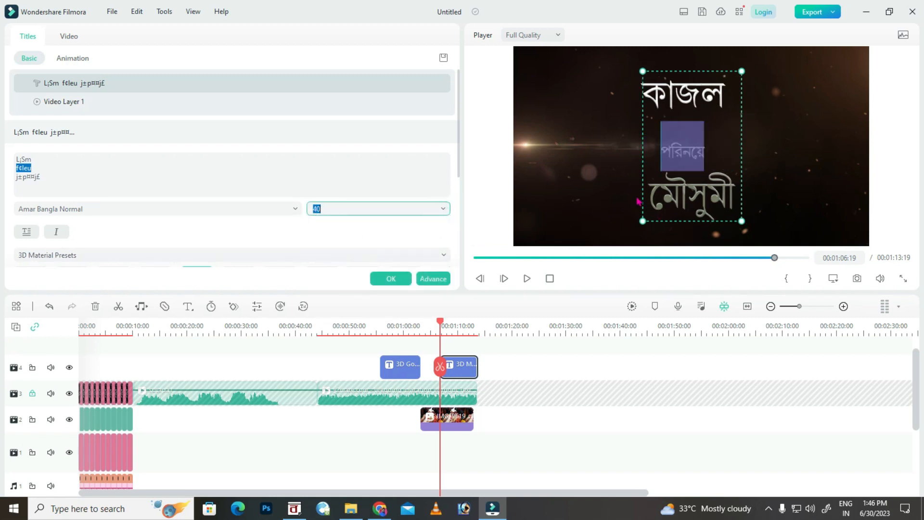
{"action": "double_click", "coordinate": [734, 195]}
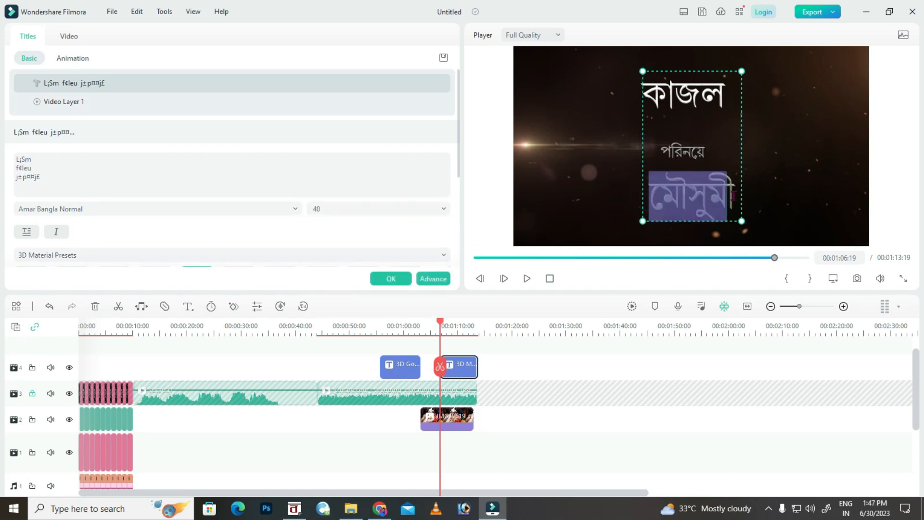
{"action": "left_click", "coordinate": [443, 208]}
{"action": "left_click", "coordinate": [339, 298]}
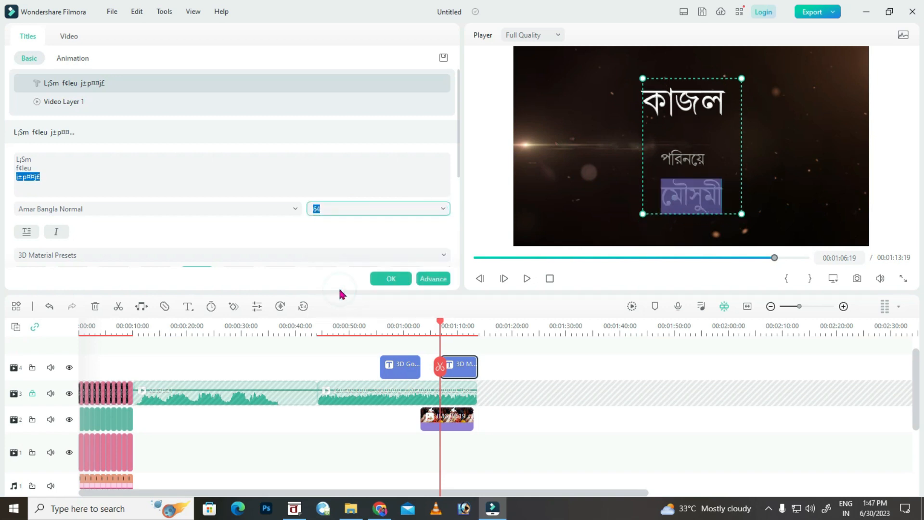
Set the first title line's font size to 64.
{"action": "left_click_drag", "start_coordinate": [725, 101], "coordinate": [656, 103]}
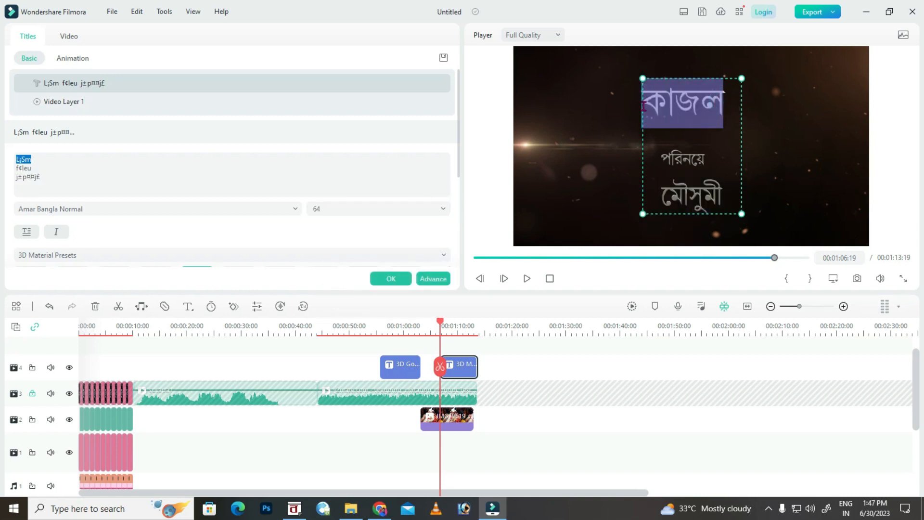
{"action": "left_click", "coordinate": [441, 208]}
{"action": "left_click", "coordinate": [344, 281]}
{"action": "left_click", "coordinate": [727, 102]}
{"action": "left_click_drag", "start_coordinate": [727, 103], "coordinate": [644, 109]}
{"action": "left_click", "coordinate": [366, 211]}
{"action": "left_click", "coordinate": [336, 270]}
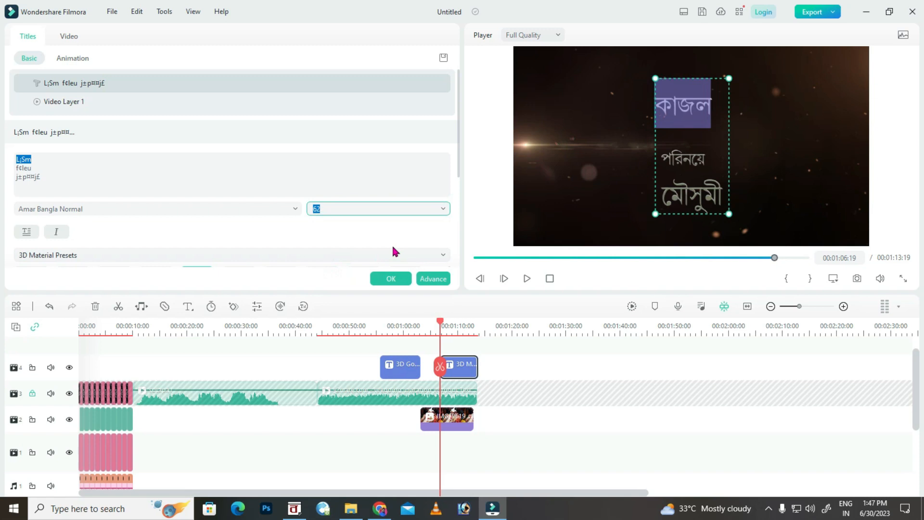
{"action": "left_click", "coordinate": [378, 209]}
{"action": "left_click", "coordinate": [323, 283]}
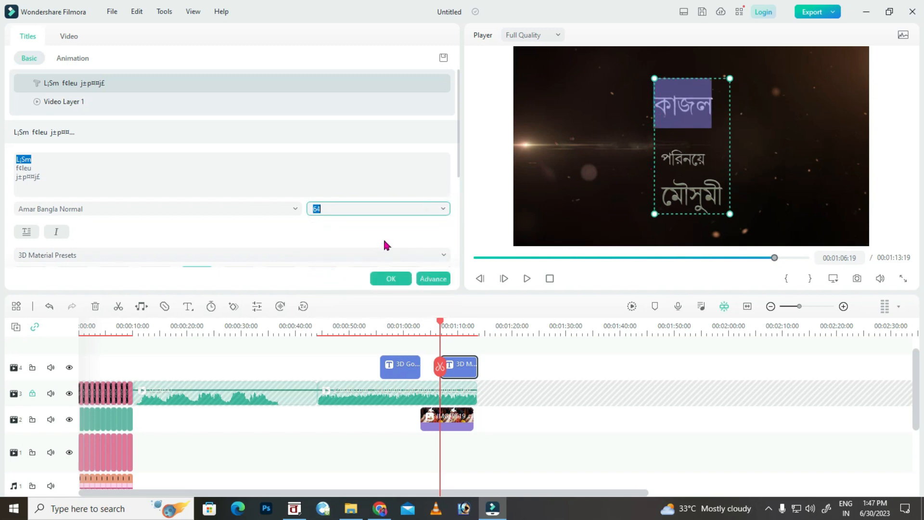
Reduce the title's line spacing in six steps in the advanced text editor.
{"action": "left_click", "coordinate": [432, 278]}
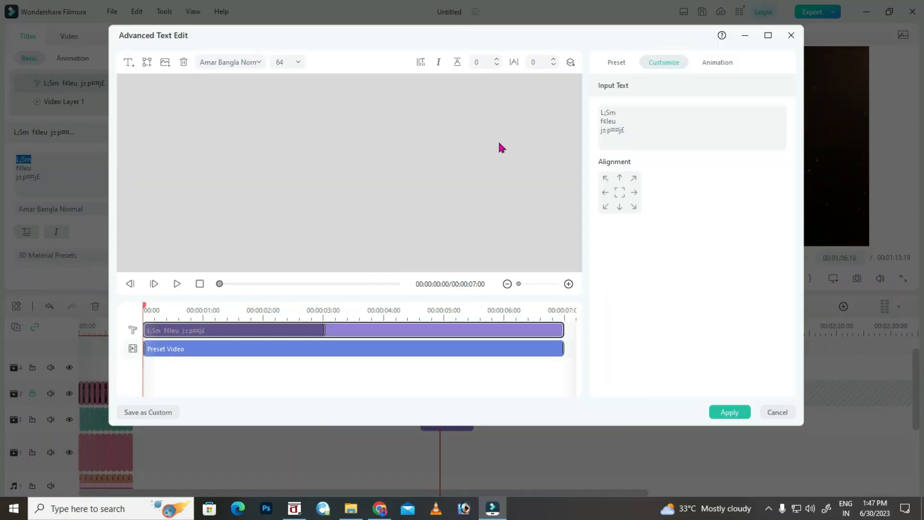
{"action": "left_click", "coordinate": [496, 65]}
{"action": "left_click", "coordinate": [496, 66]}
{"action": "left_click", "coordinate": [496, 66]}
{"action": "left_click", "coordinate": [497, 65]}
{"action": "left_click", "coordinate": [497, 66]}
{"action": "left_click", "coordinate": [496, 66]}
{"action": "left_click", "coordinate": [497, 65]}
{"action": "left_click", "coordinate": [496, 65]}
{"action": "left_click", "coordinate": [496, 66]}
{"action": "left_click", "coordinate": [497, 66]}
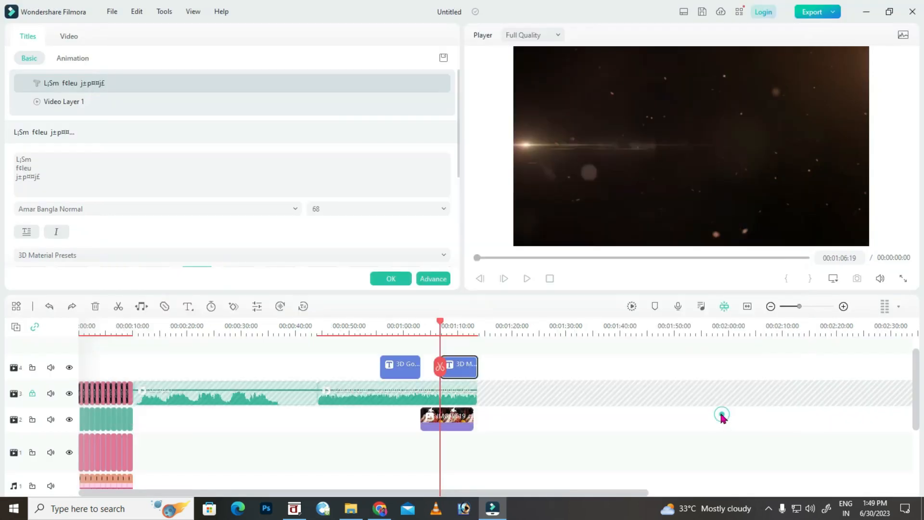
Play the video to preview the tightened title.
{"action": "key", "text": "space"}
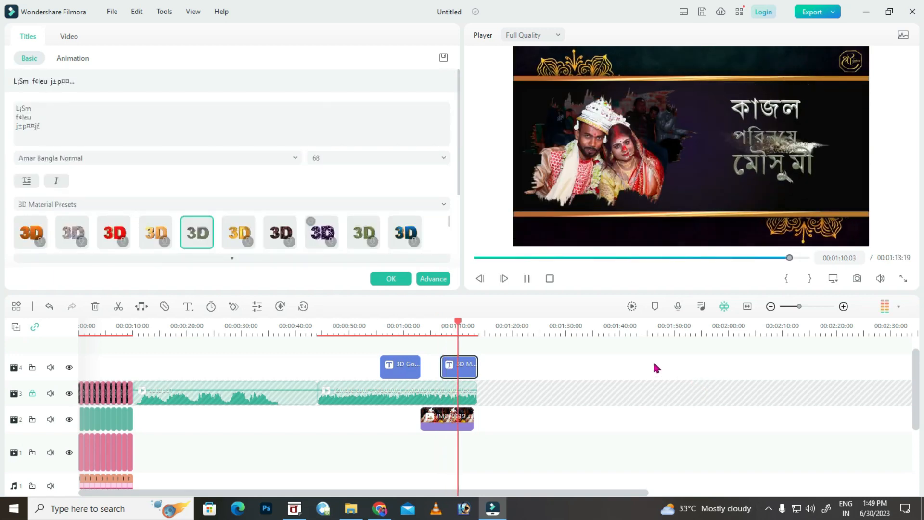
{"action": "left_click", "coordinate": [752, 141]}
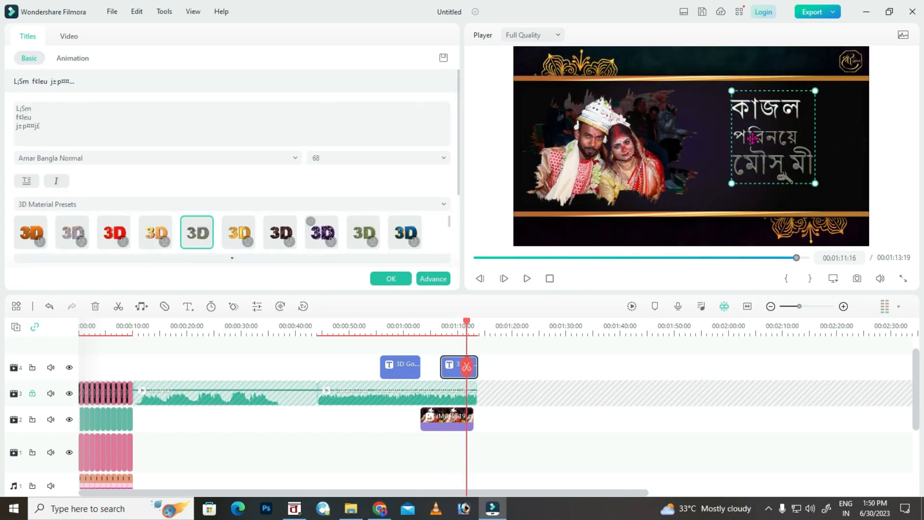
{"action": "key", "text": "space"}
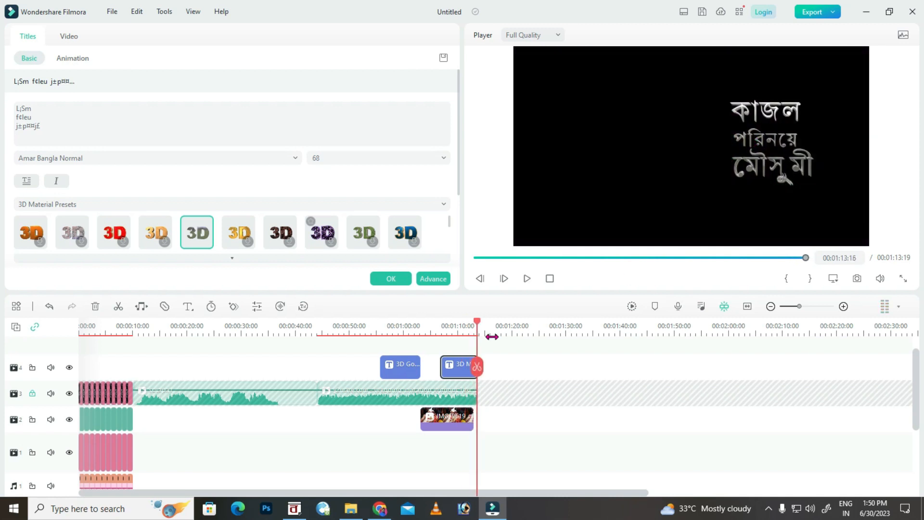
Extend the title clip to the video's end and save the project to G:\filmora.
{"action": "left_click_drag", "start_coordinate": [448, 369], "coordinate": [448, 369]}
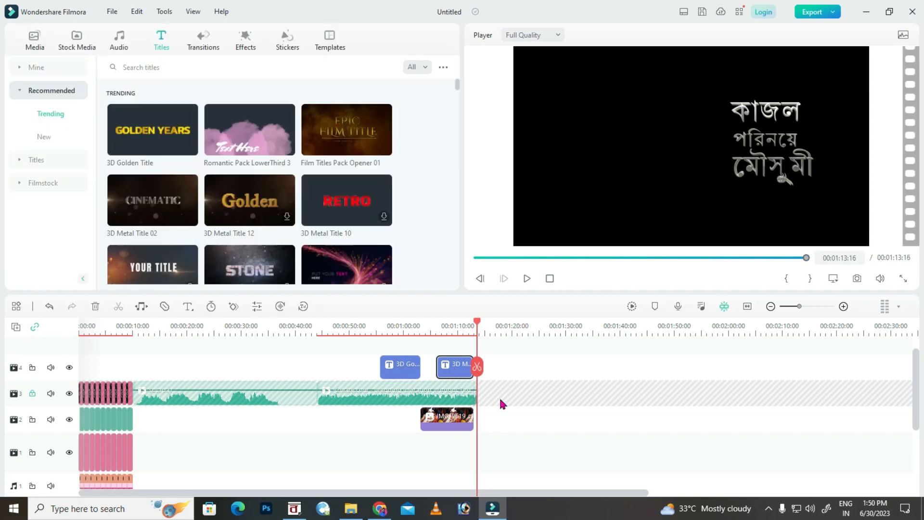
{"action": "left_click_drag", "start_coordinate": [477, 324], "coordinate": [437, 323]}
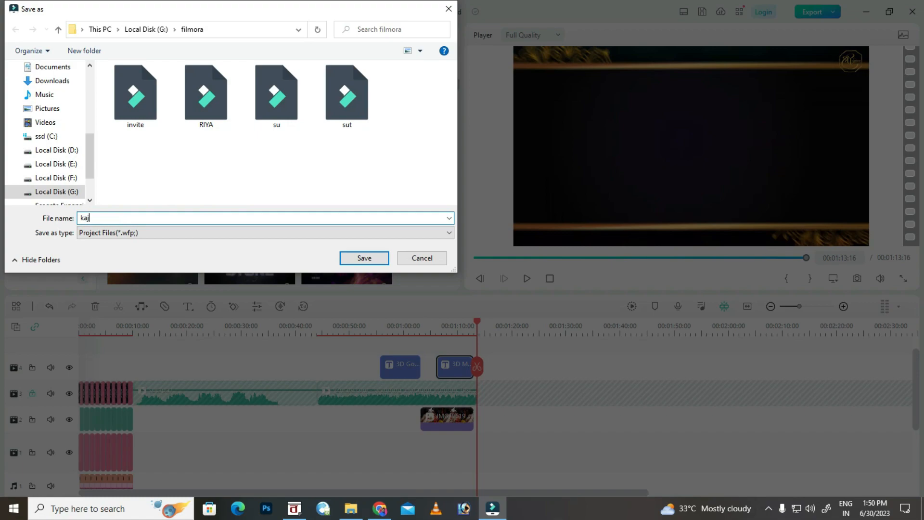
{"action": "left_click", "coordinate": [371, 259]}
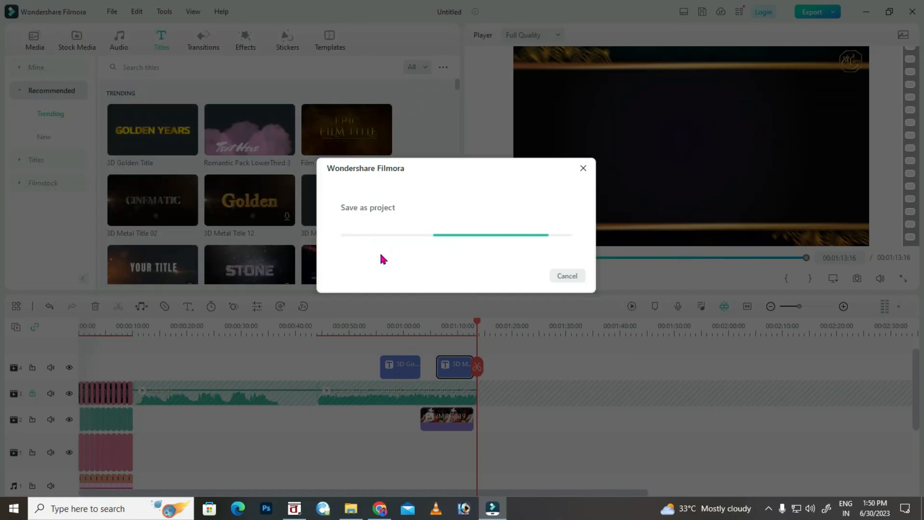
{"action": "left_click", "coordinate": [351, 508]}
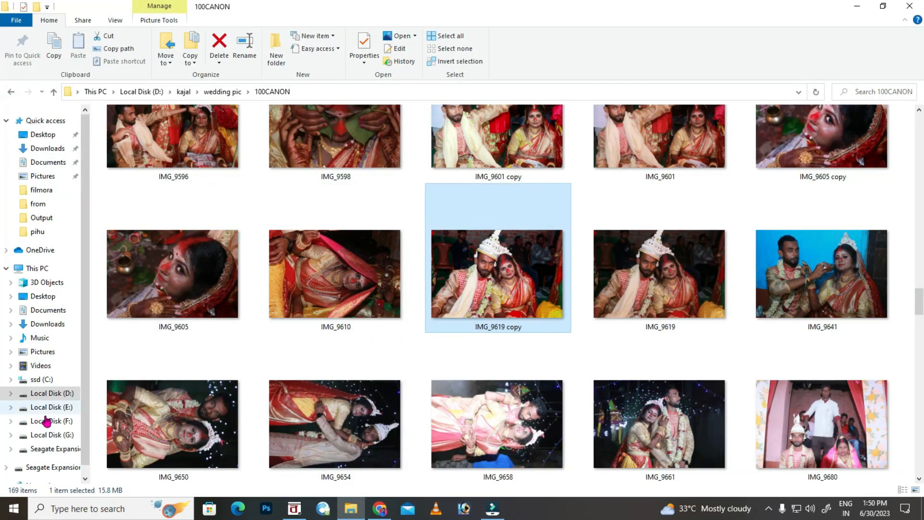
Open New folder (2) on Local Disk (G:) and preview the HD Royalty Free wedding background video.
{"action": "left_click", "coordinate": [48, 434]}
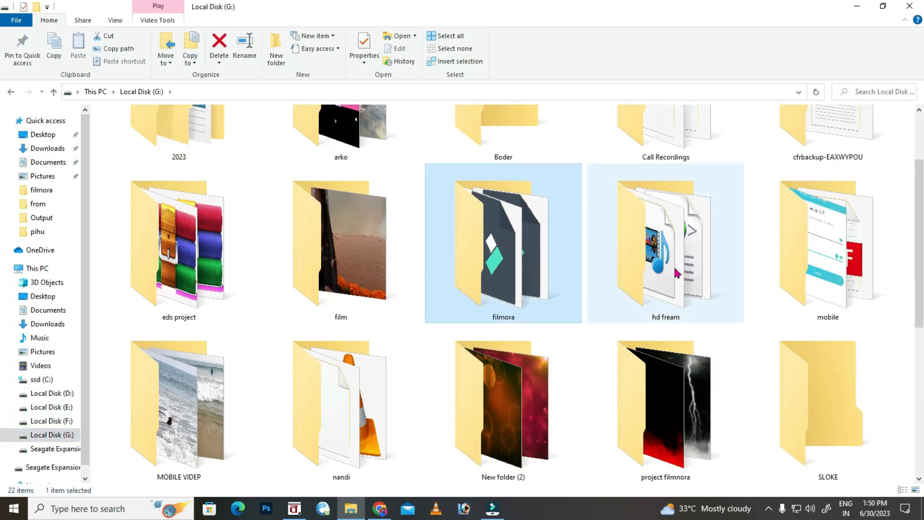
{"action": "double_click", "coordinate": [631, 226]}
{"action": "scroll", "coordinate": [590, 264], "scroll_direction": "down", "scroll_amount": 3}
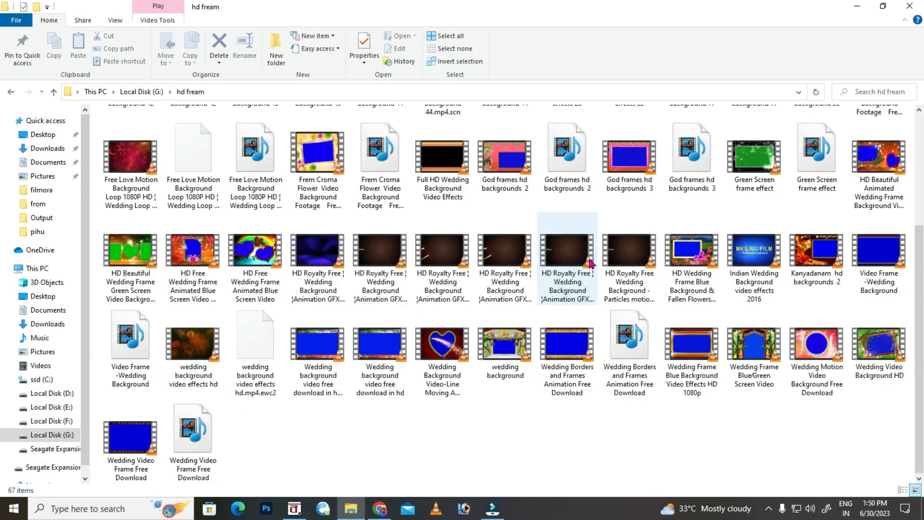
{"action": "key", "text": "BackSpace"}
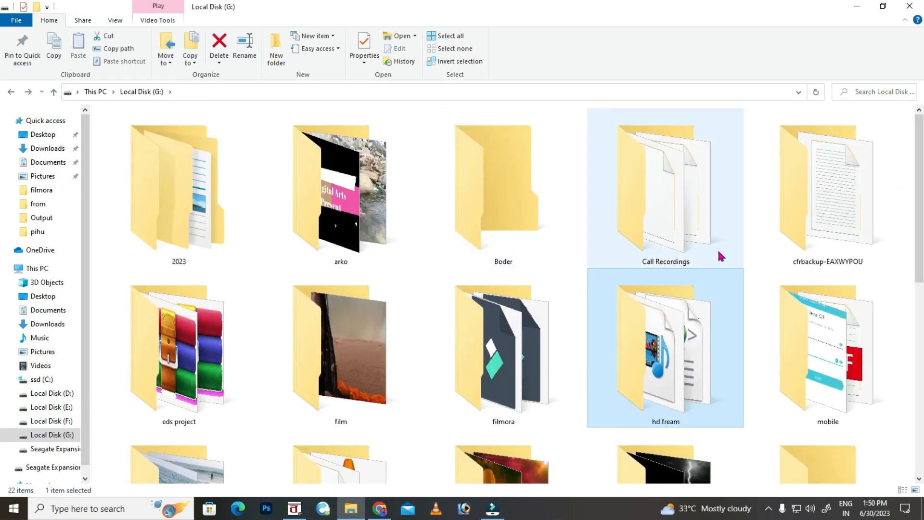
{"action": "double_click", "coordinate": [535, 400]}
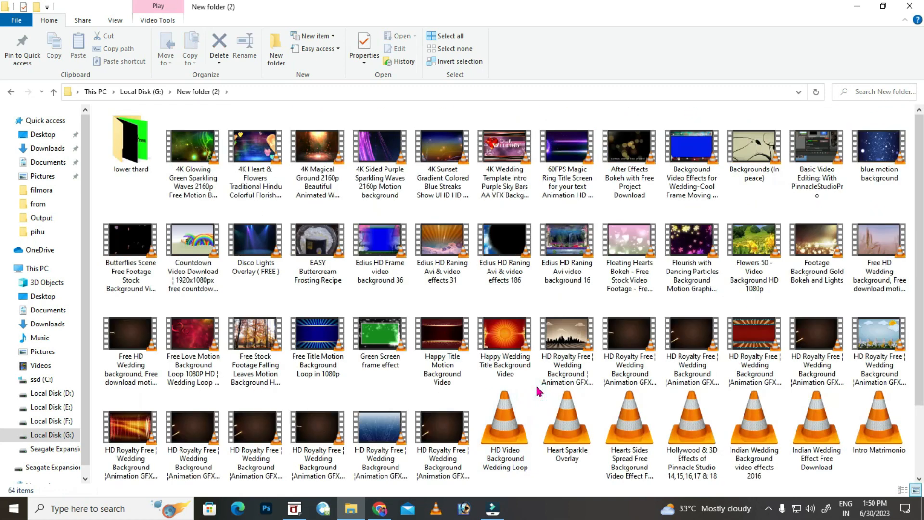
{"action": "left_click", "coordinate": [377, 439]}
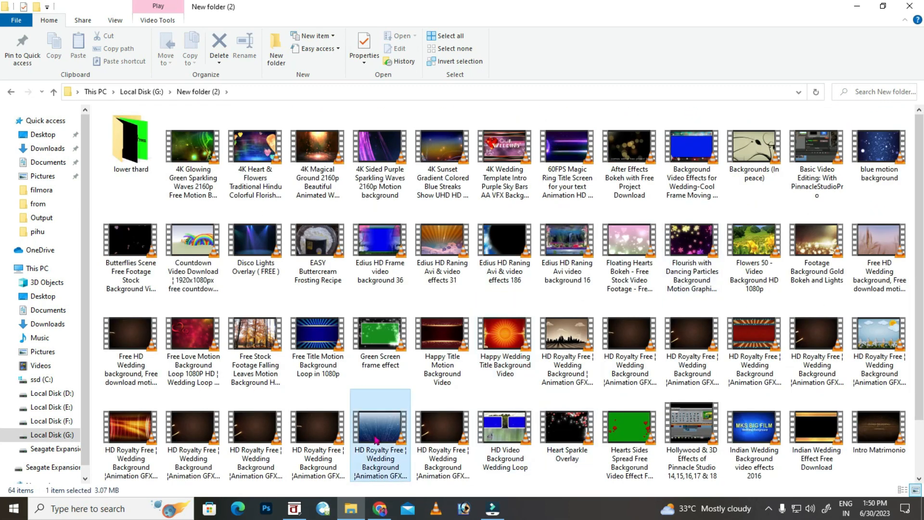
{"action": "double_click", "coordinate": [376, 439]}
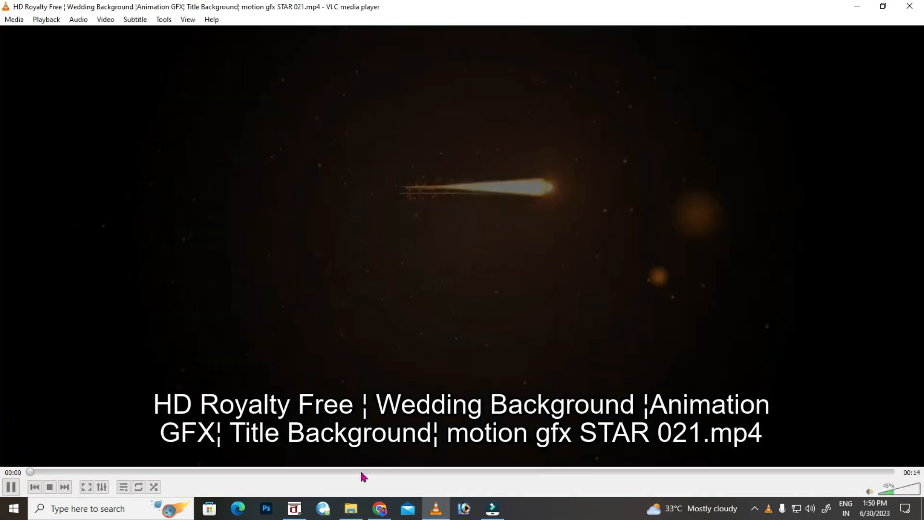
{"action": "left_click", "coordinate": [360, 469]}
{"action": "key", "text": "ctrl+q"}
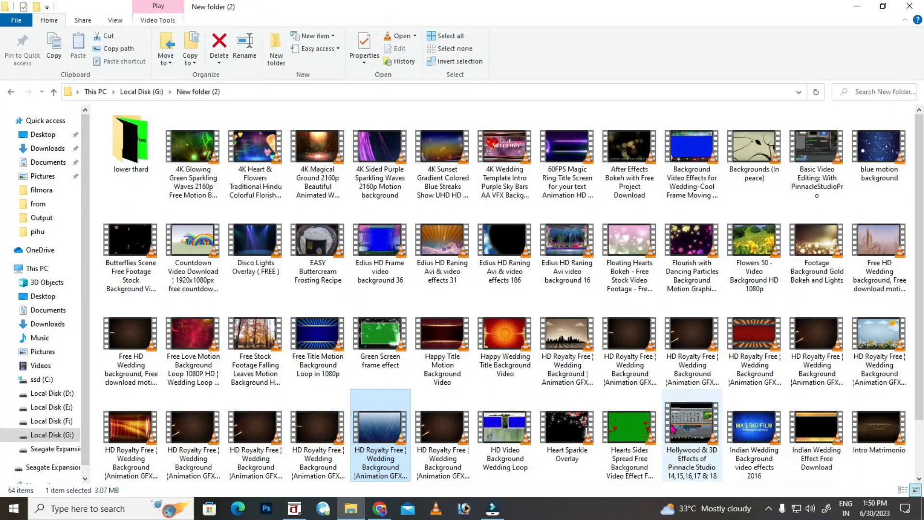
Preview the Title Motion Background, Title Background Video Looper and striped wedding background videos.
{"action": "scroll", "coordinate": [577, 402], "scroll_direction": "down", "scroll_amount": 2}
{"action": "double_click", "coordinate": [470, 432]}
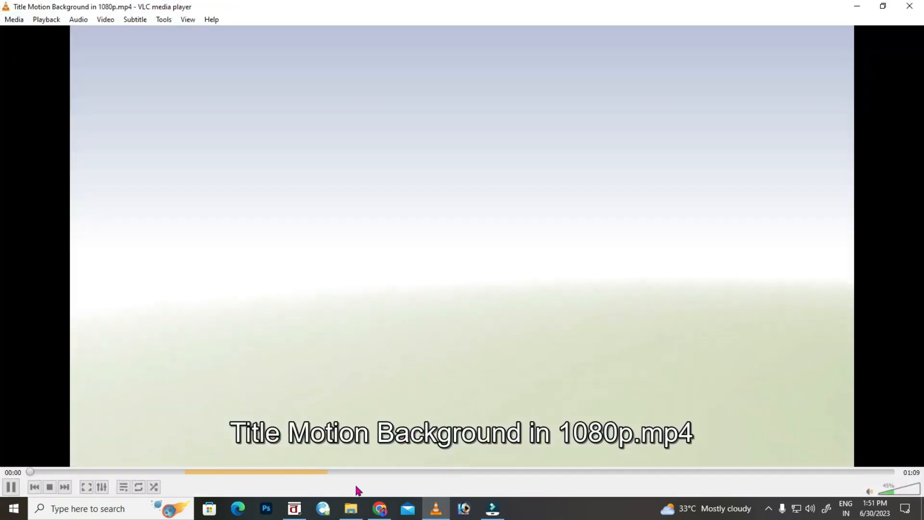
{"action": "left_click", "coordinate": [375, 472]}
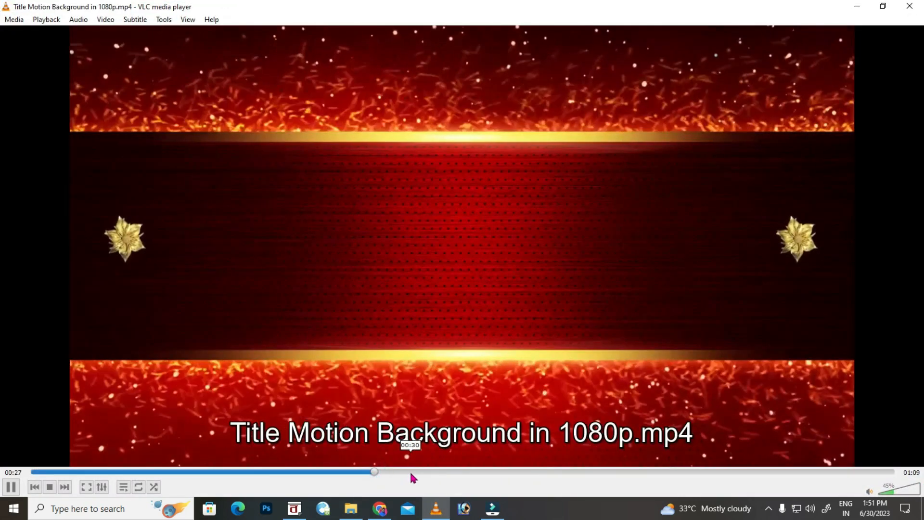
{"action": "left_click", "coordinate": [914, 11]}
{"action": "left_click", "coordinate": [392, 439]}
{"action": "double_click", "coordinate": [391, 439]}
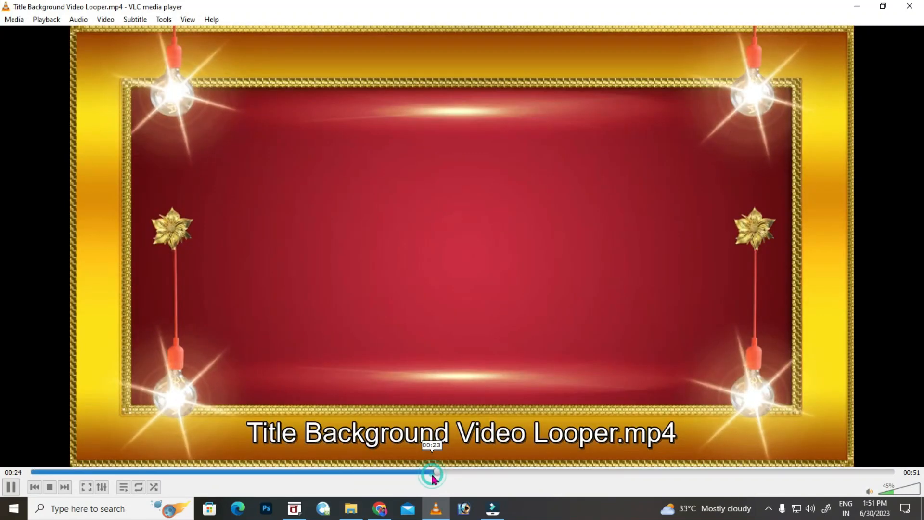
{"action": "left_click", "coordinate": [913, 10]}
{"action": "double_click", "coordinate": [318, 428]}
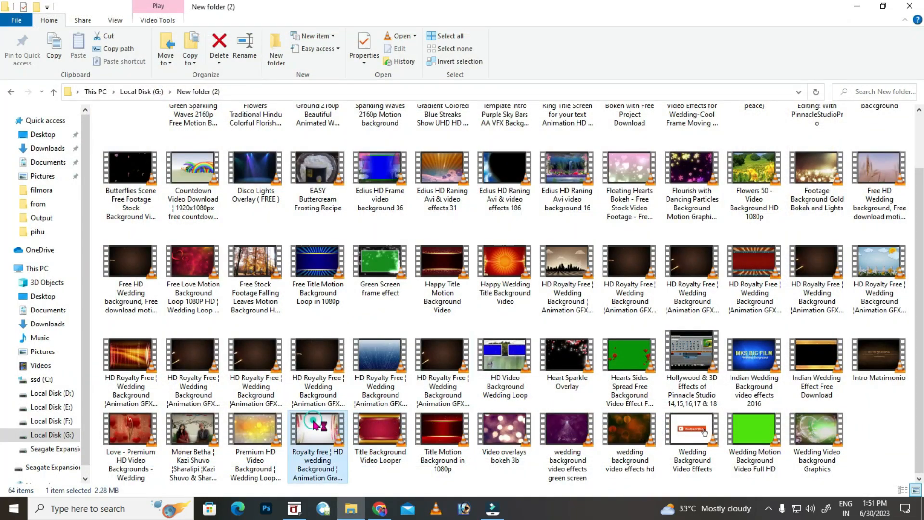
{"action": "left_click", "coordinate": [367, 471]}
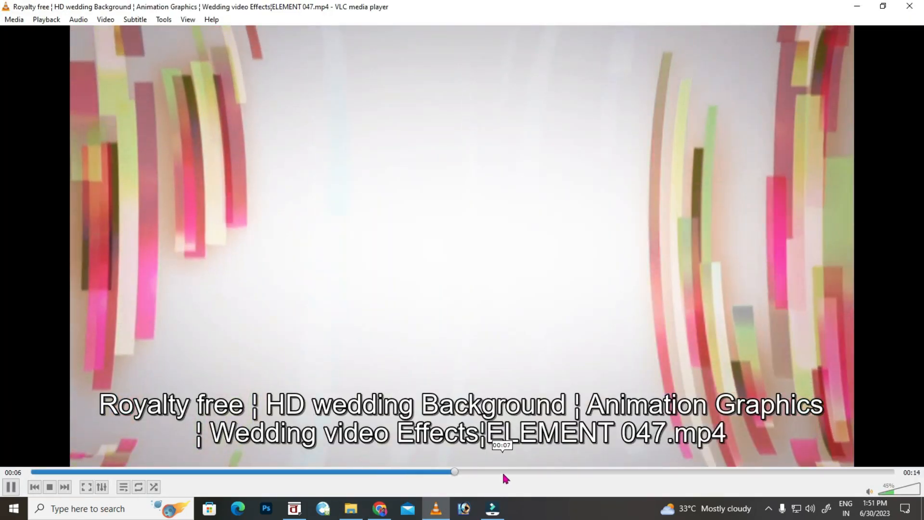
{"action": "left_click", "coordinate": [906, 8]}
Add the striped background video to the project, keeping 1920 x 1080 25fps settings.
{"action": "left_click_drag", "start_coordinate": [313, 440], "coordinate": [601, 366]}
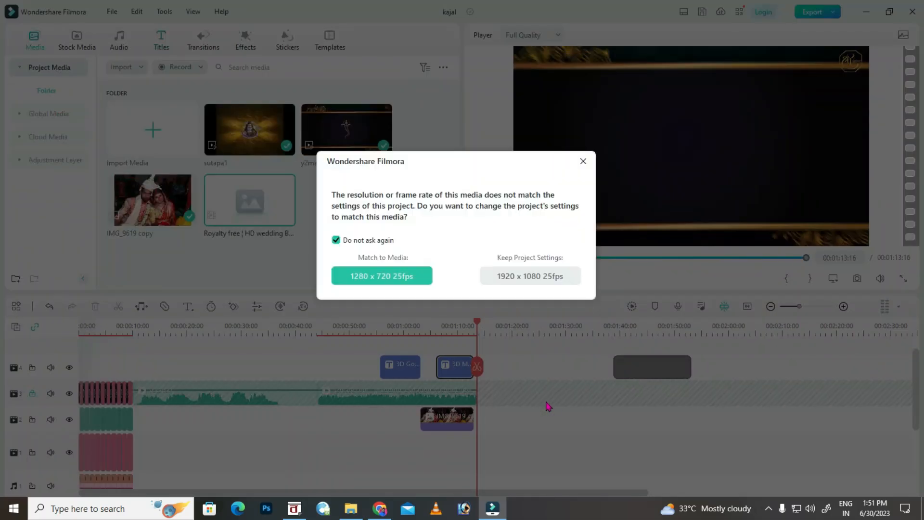
{"action": "left_click", "coordinate": [511, 280]}
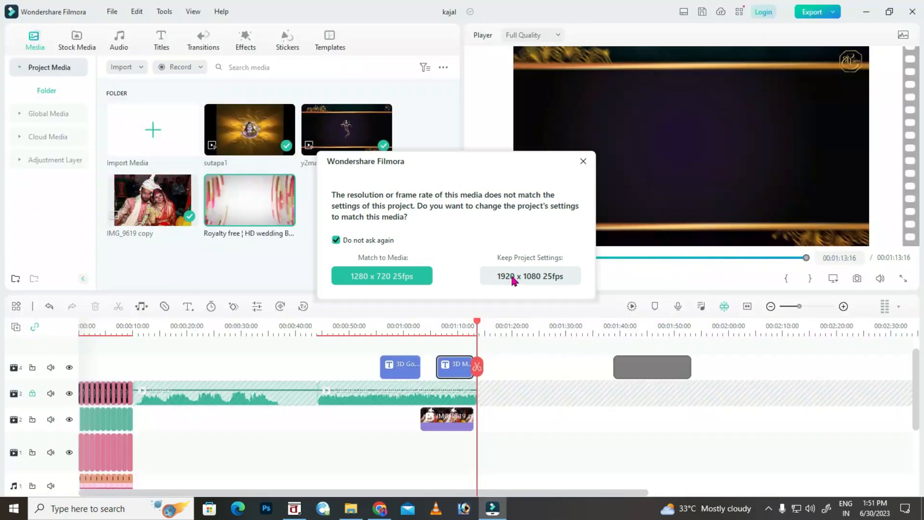
{"action": "left_click", "coordinate": [639, 327]}
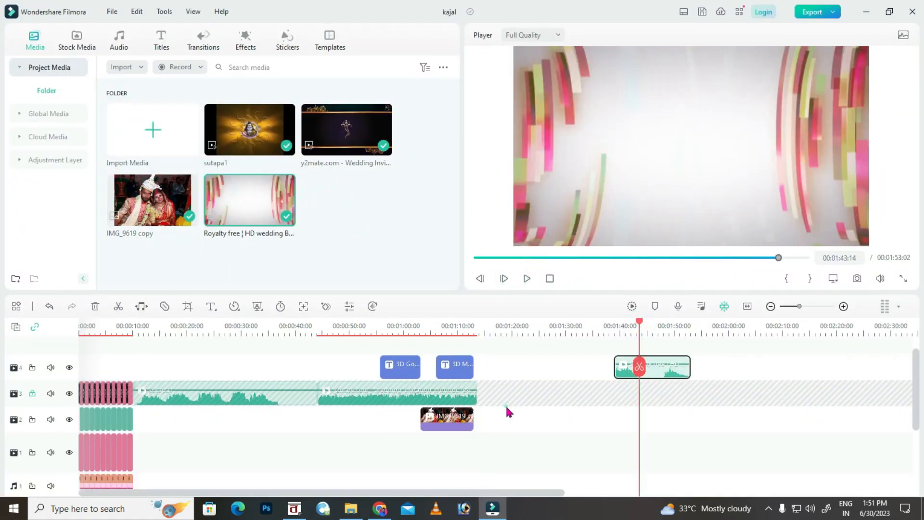
{"action": "left_click", "coordinate": [69, 393]}
{"action": "left_click", "coordinate": [69, 393]}
{"action": "left_click", "coordinate": [32, 393]}
Move the background clip onto track 3, detach its audio, and delete the gap before it.
{"action": "left_click_drag", "start_coordinate": [661, 377], "coordinate": [604, 393]}
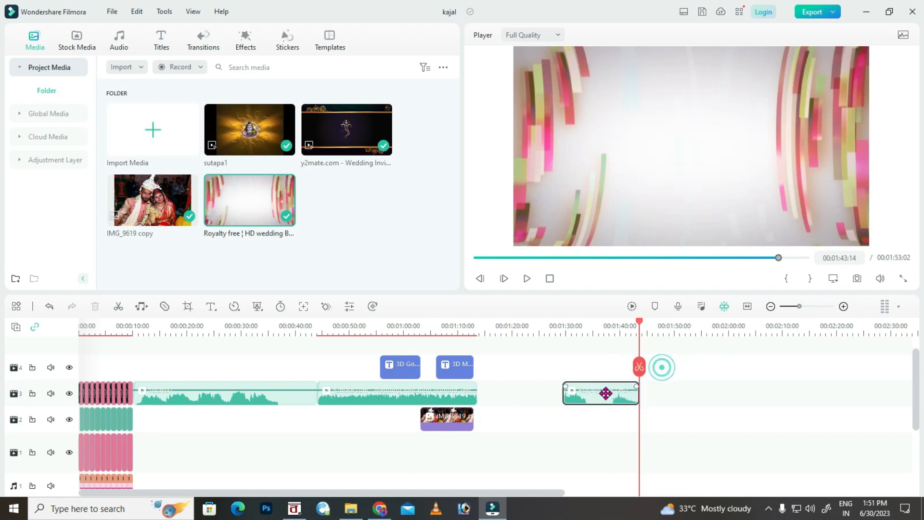
{"action": "right_click", "coordinate": [604, 393]}
{"action": "left_click", "coordinate": [633, 258]}
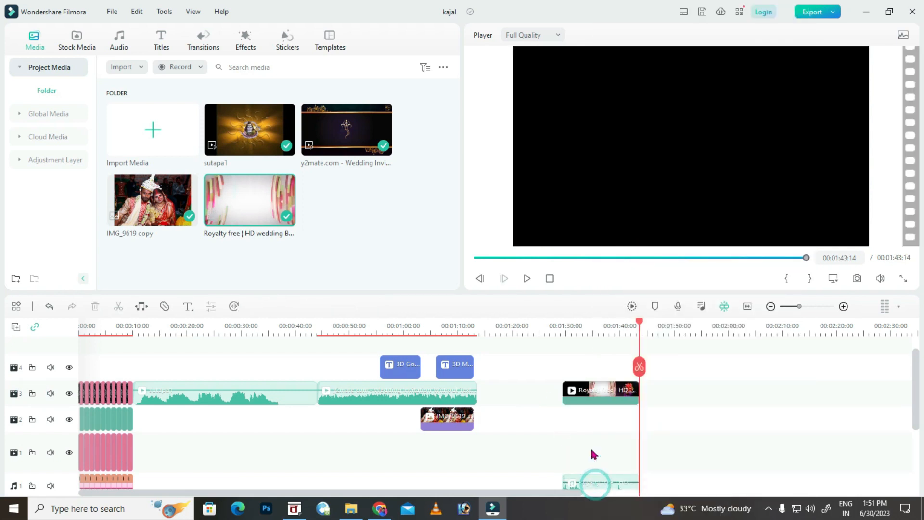
{"action": "scroll", "coordinate": [603, 426], "scroll_direction": "down", "scroll_amount": 2}
{"action": "left_click", "coordinate": [554, 356]}
{"action": "left_click", "coordinate": [553, 356]}
{"action": "scroll", "coordinate": [536, 418], "scroll_direction": "up", "scroll_amount": 1}
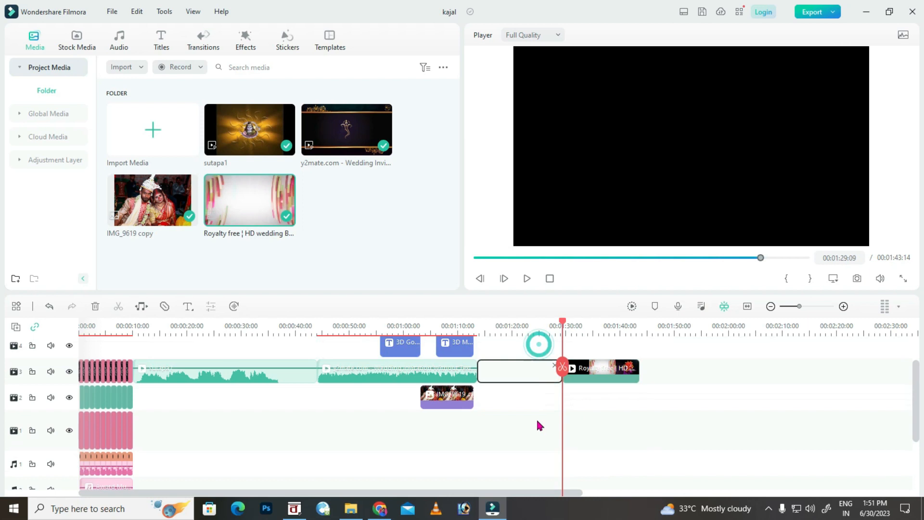
{"action": "key", "text": "Delete"}
Split the striped background clip at 00:01:18:02.
{"action": "left_click_drag", "start_coordinate": [479, 321], "coordinate": [503, 329]}
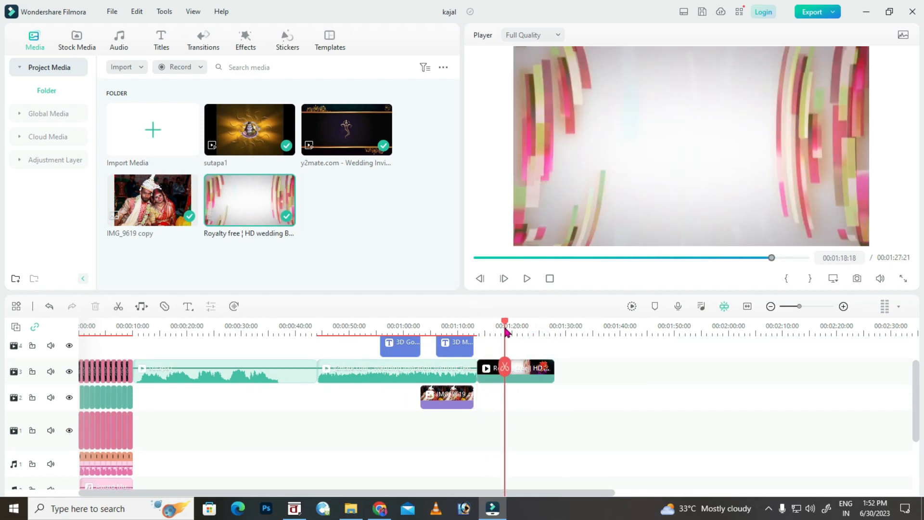
{"action": "left_click", "coordinate": [515, 375]}
{"action": "left_click", "coordinate": [501, 367]}
{"action": "mouse_move", "coordinate": [521, 330]}
{"action": "left_mouse_down"}
{"action": "mouse_move", "coordinate": [533, 333]}
{"action": "mouse_move", "coordinate": [524, 332]}
{"action": "left_mouse_up"}
Trim the striped clip to a short piece, paste many copies after it, and save.
{"action": "left_click", "coordinate": [525, 367]}
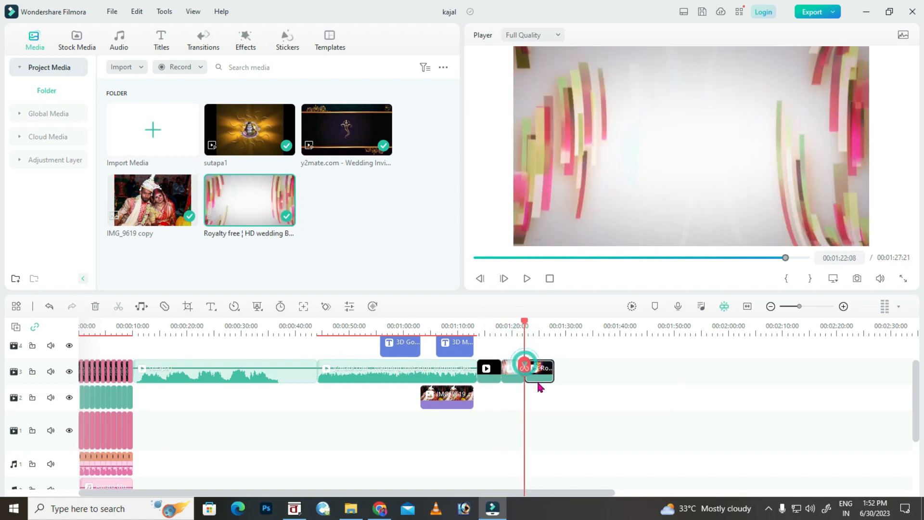
{"action": "key", "text": "Delete"}
{"action": "left_click", "coordinate": [493, 376]}
{"action": "key", "text": "Delete"}
{"action": "right_click", "coordinate": [492, 376]}
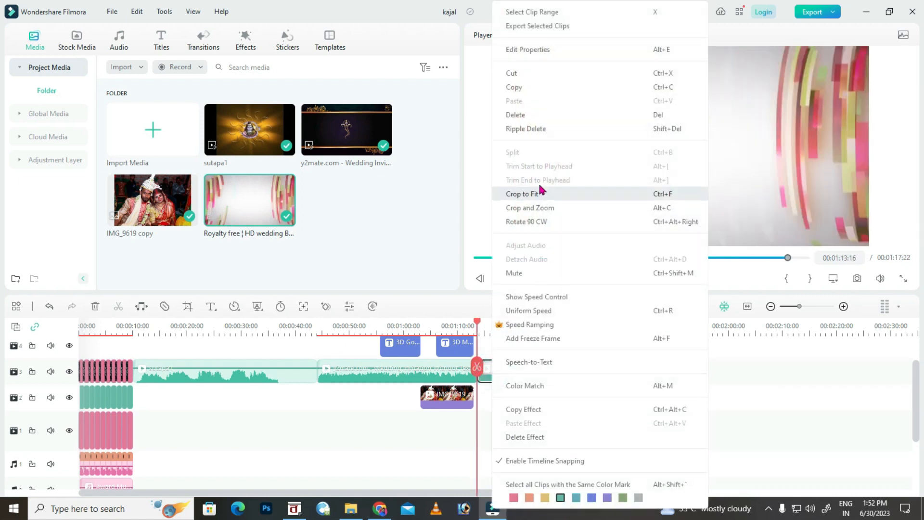
{"action": "left_click", "coordinate": [519, 87]}
{"action": "key", "text": "ctrl+v"}
{"action": "key", "text": "ctrl+v"}
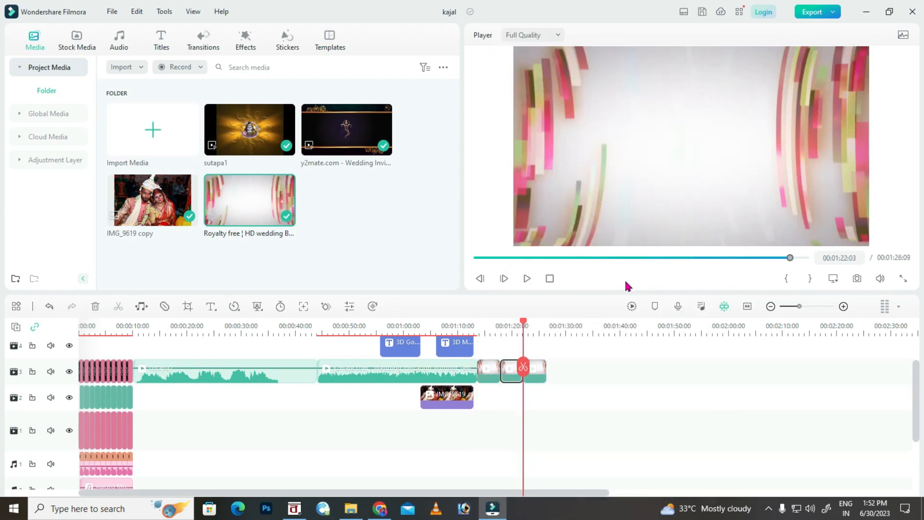
{"action": "key", "text": "ctrl+v"}
{"action": "key", "text": "ctrl+v"}
{"action": "key", "text": "ctrl+v"}
{"action": "key", "text": "ctrl+v"}
{"action": "key", "text": "ctrl+v"}
{"action": "key", "text": "ctrl+v"}
{"action": "key", "text": "ctrl+v"}
{"action": "key", "text": "ctrl+v"}
{"action": "key", "text": "ctrl+v"}
{"action": "key", "text": "ctrl+v"}
{"action": "key", "text": "ctrl+v"}
{"action": "key", "text": "ctrl+v"}
{"action": "key", "text": "ctrl+v"}
{"action": "key", "text": "ctrl+v"}
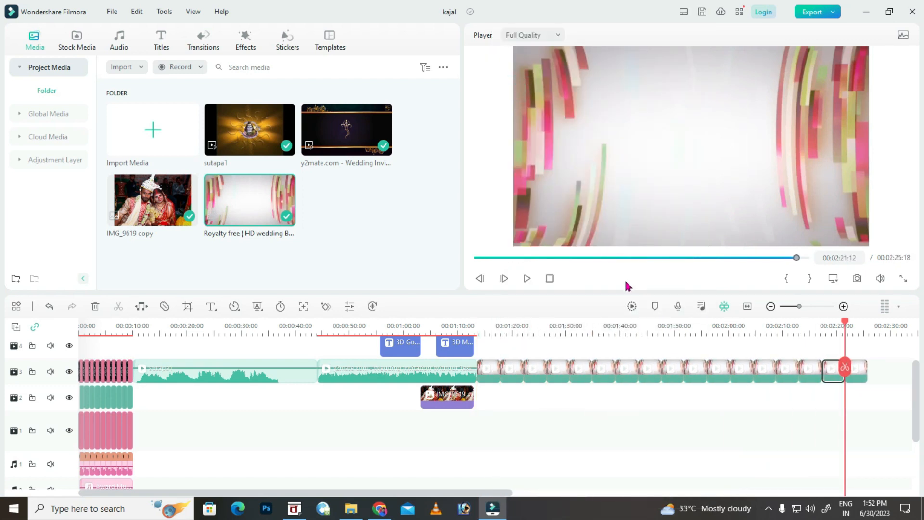
{"action": "key", "text": "ctrl+s"}
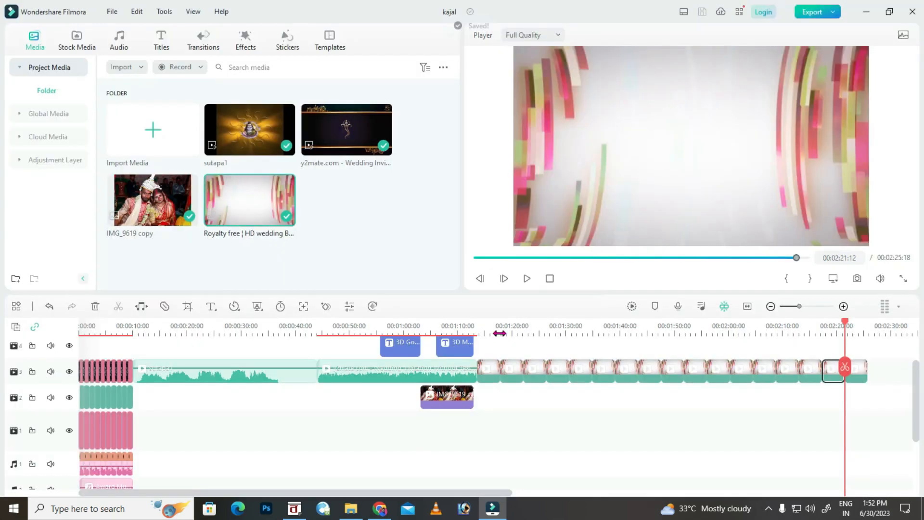
Detach and delete the y2mate invitation clip's original audio, then save the project.
{"action": "left_click", "coordinate": [470, 326]}
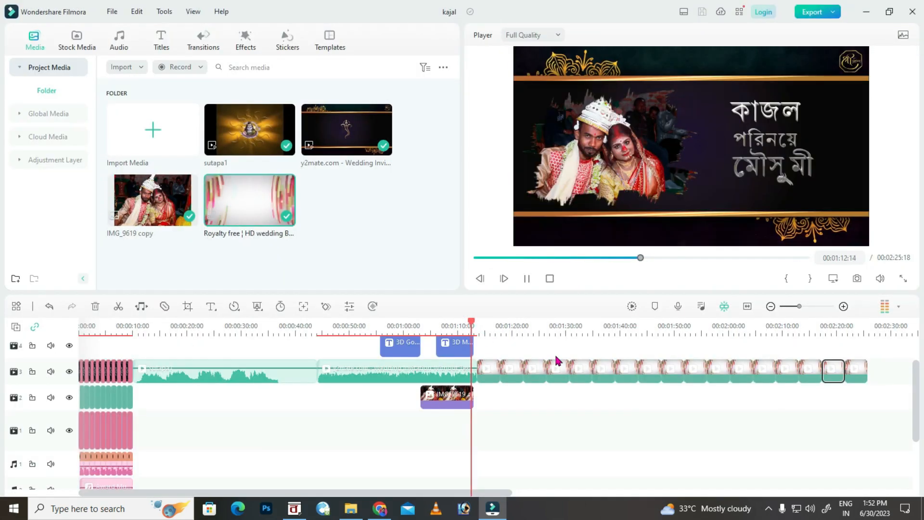
{"action": "key", "text": "space"}
{"action": "left_click", "coordinate": [416, 380]}
{"action": "right_click", "coordinate": [417, 380]}
{"action": "left_click", "coordinate": [461, 259]}
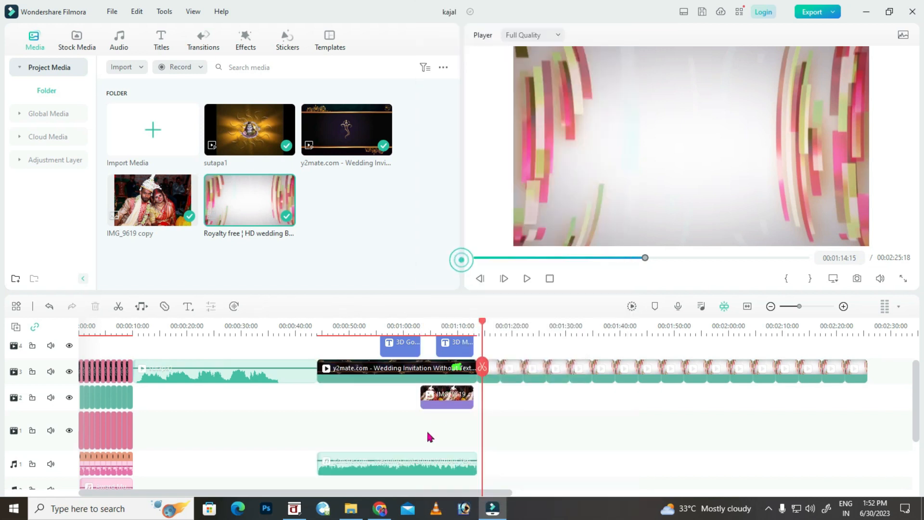
{"action": "key", "text": "Delete"}
{"action": "key", "text": "ctrl+s"}
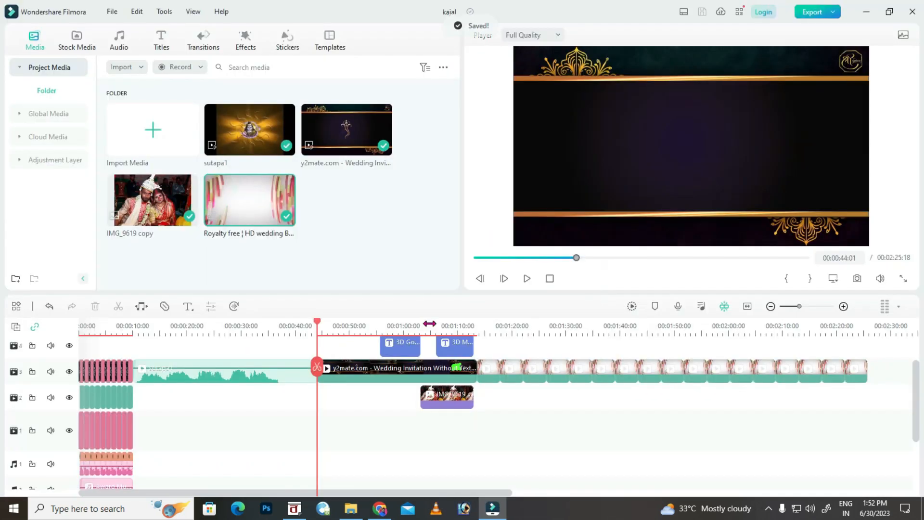
{"action": "key", "text": "space"}
{"action": "left_click", "coordinate": [418, 323]}
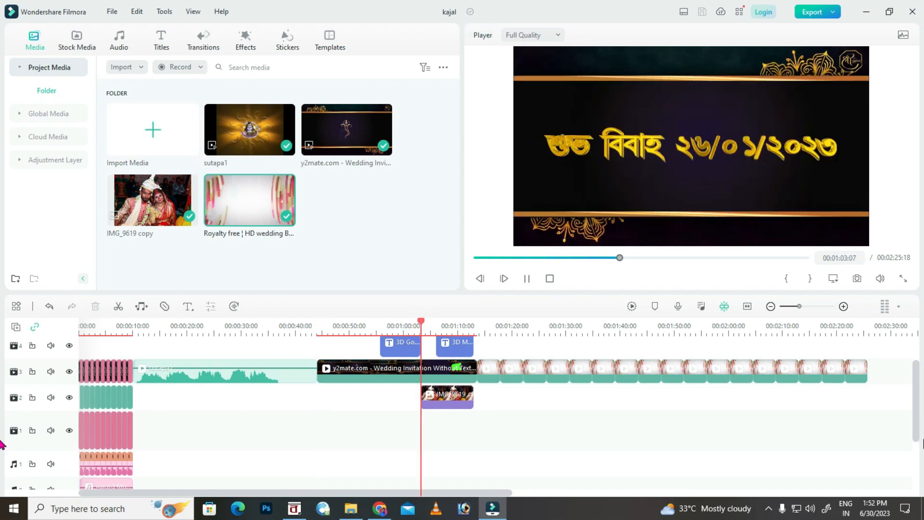
Place the plain-text Title 28 template on track 4 right after the playhead.
{"action": "left_click_drag", "start_coordinate": [916, 430], "coordinate": [916, 406]}
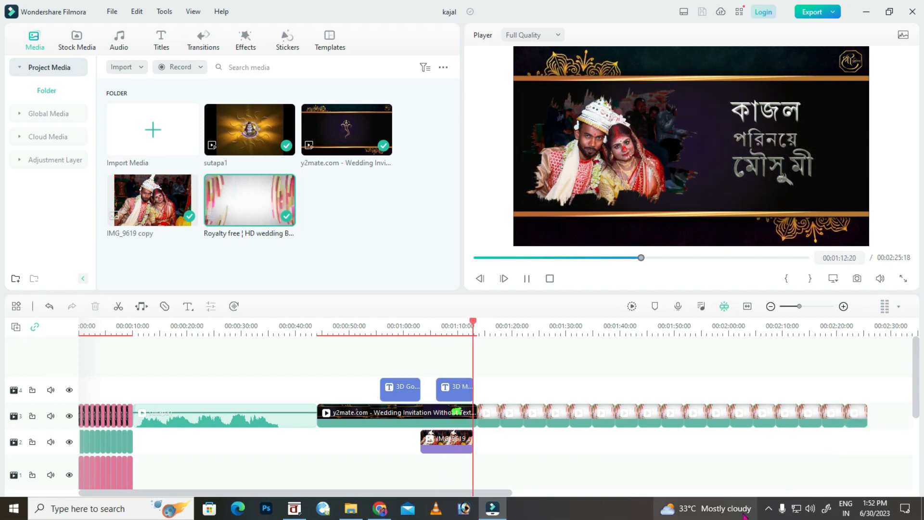
{"action": "left_click", "coordinate": [161, 40]}
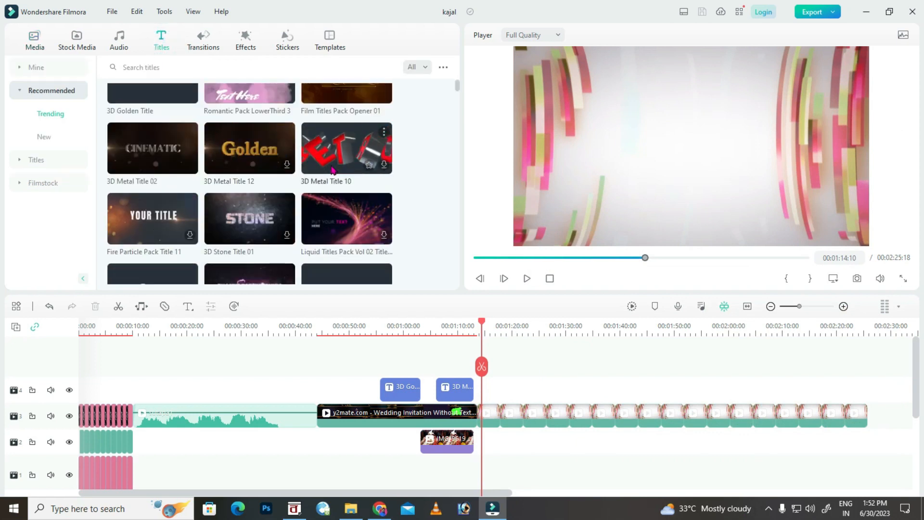
{"action": "scroll", "coordinate": [224, 222], "scroll_direction": "down", "scroll_amount": 2}
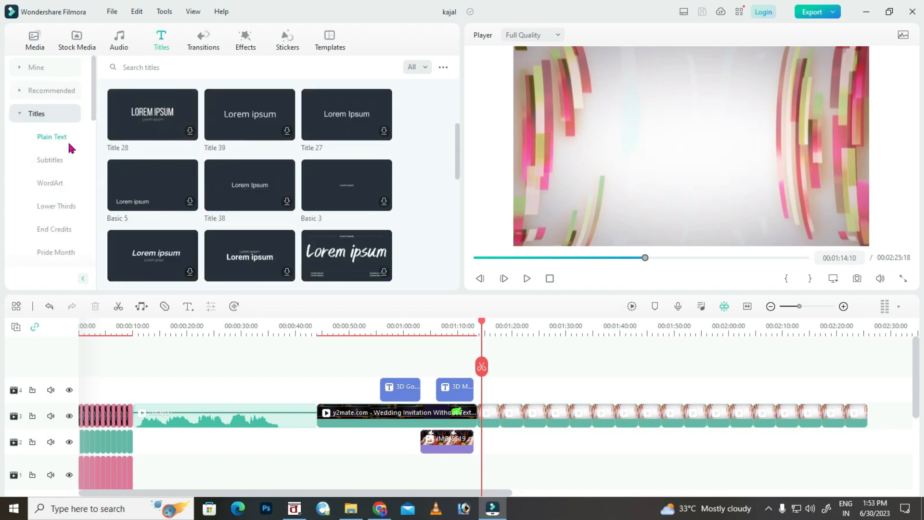
{"action": "left_click", "coordinate": [18, 114]}
{"action": "left_click", "coordinate": [18, 113]}
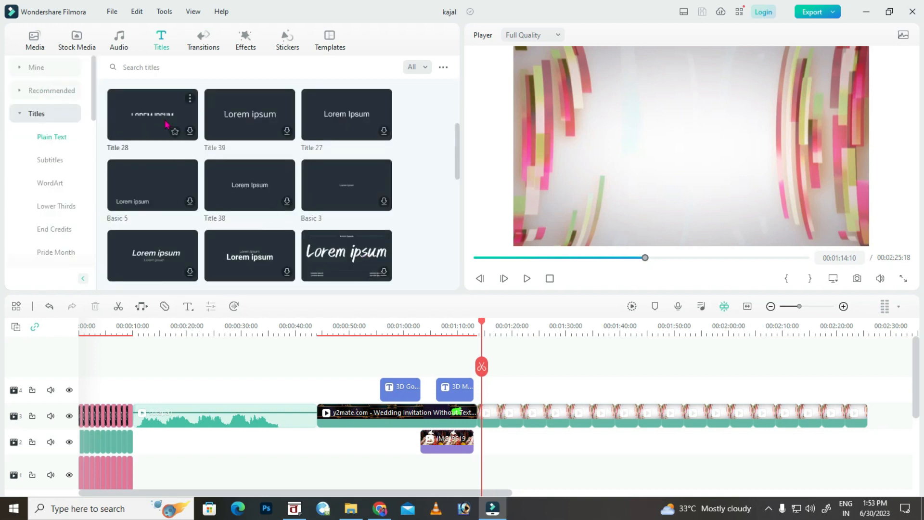
{"action": "left_click_drag", "start_coordinate": [168, 120], "coordinate": [495, 392]}
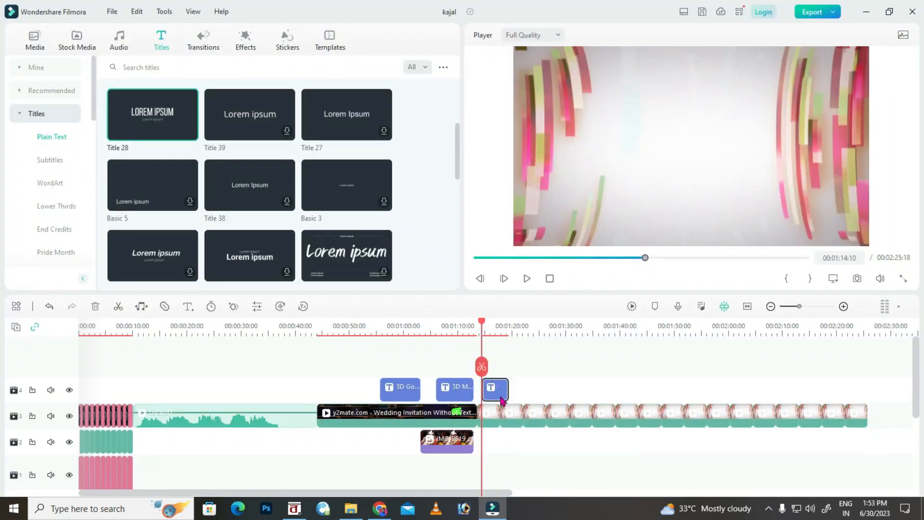
Browse the downloaded title templates under Mine.
{"action": "scroll", "coordinate": [54, 211], "scroll_direction": "down", "scroll_amount": 3}
{"action": "scroll", "coordinate": [57, 230], "scroll_direction": "up", "scroll_amount": 3}
{"action": "left_click", "coordinate": [30, 68]}
{"action": "left_click", "coordinate": [54, 114]}
{"action": "scroll", "coordinate": [294, 160], "scroll_direction": "down", "scroll_amount": 3}
{"action": "scroll", "coordinate": [294, 160], "scroll_direction": "down", "scroll_amount": 3}
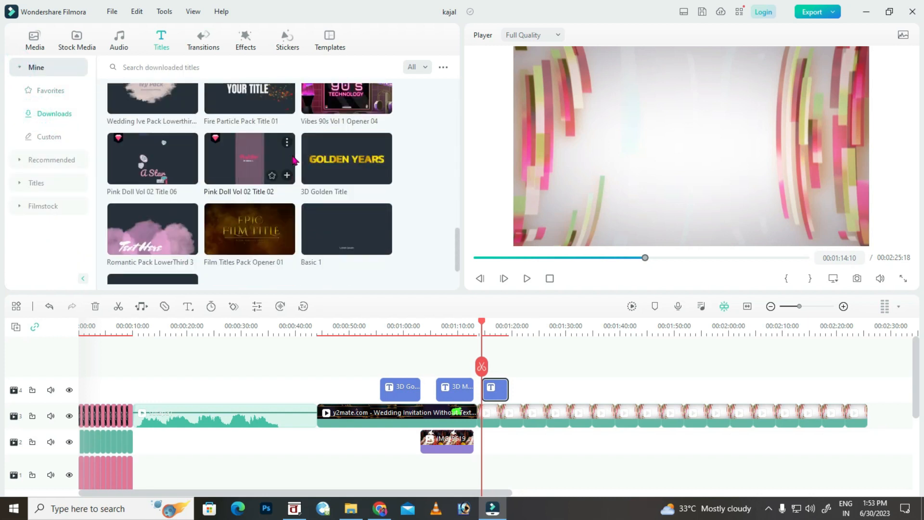
{"action": "scroll", "coordinate": [293, 165], "scroll_direction": "down", "scroll_amount": 2}
{"action": "scroll", "coordinate": [298, 174], "scroll_direction": "up", "scroll_amount": 2}
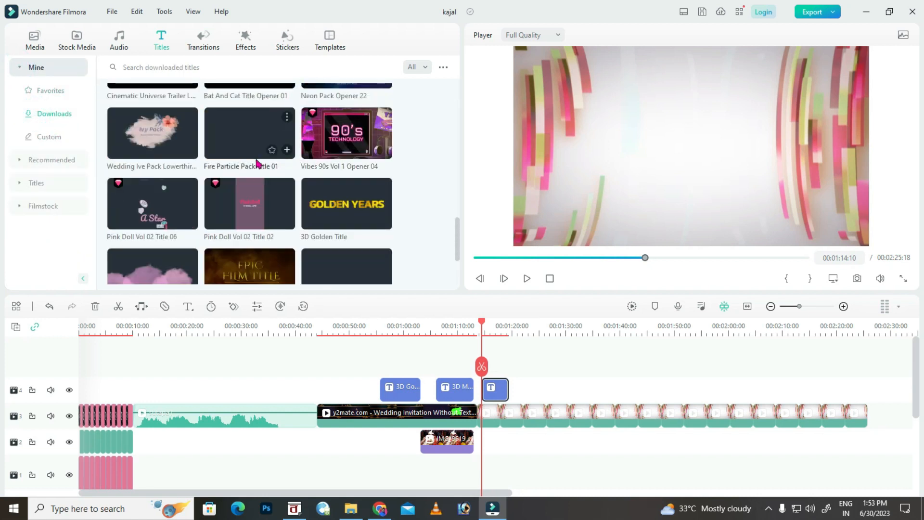
{"action": "scroll", "coordinate": [337, 202], "scroll_direction": "up", "scroll_amount": 3}
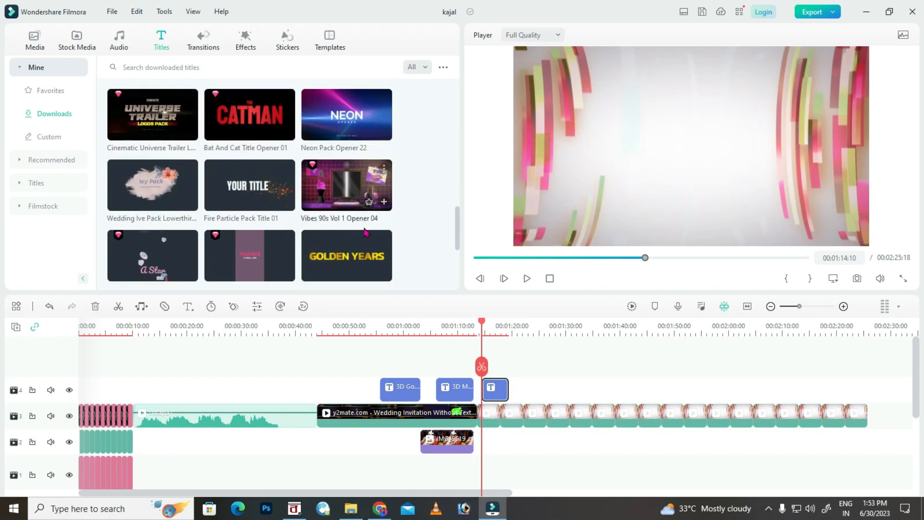
Open the Title 28 clip for editing and preview it from the playhead.
{"action": "double_click", "coordinate": [492, 390]}
{"action": "left_click_drag", "start_coordinate": [482, 321], "coordinate": [491, 333]}
{"action": "key", "text": "space"}
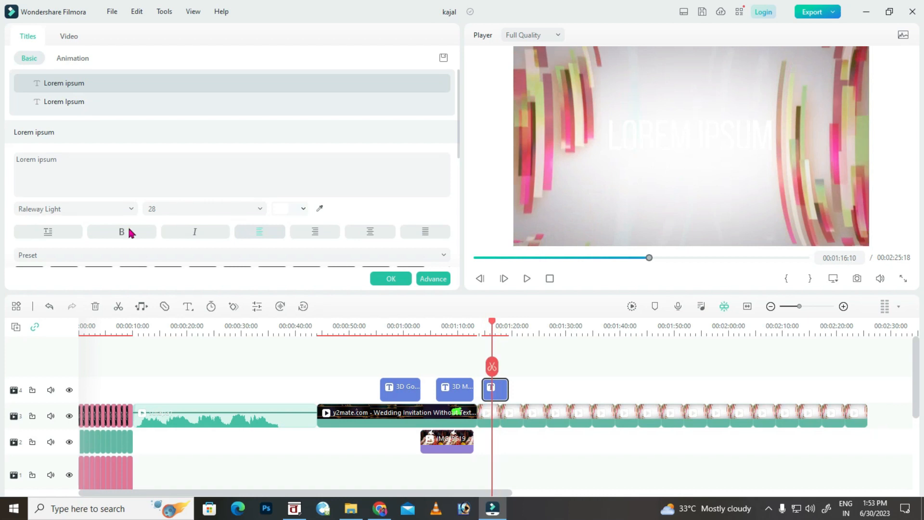
Apply the light-blue outlined preset to the LOREM IPSUM text after trying yellow and orange.
{"action": "scroll", "coordinate": [163, 231], "scroll_direction": "down", "scroll_amount": 2}
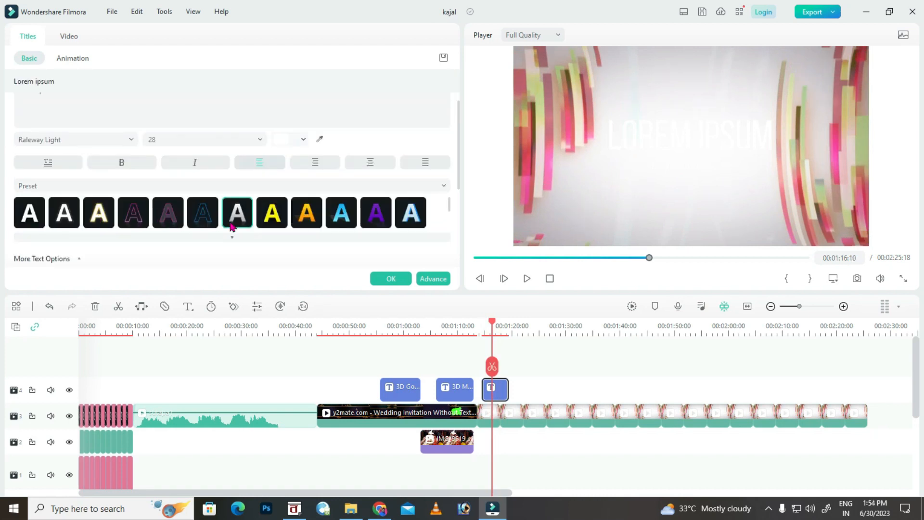
{"action": "left_click", "coordinate": [274, 221]}
{"action": "left_click", "coordinate": [311, 223]}
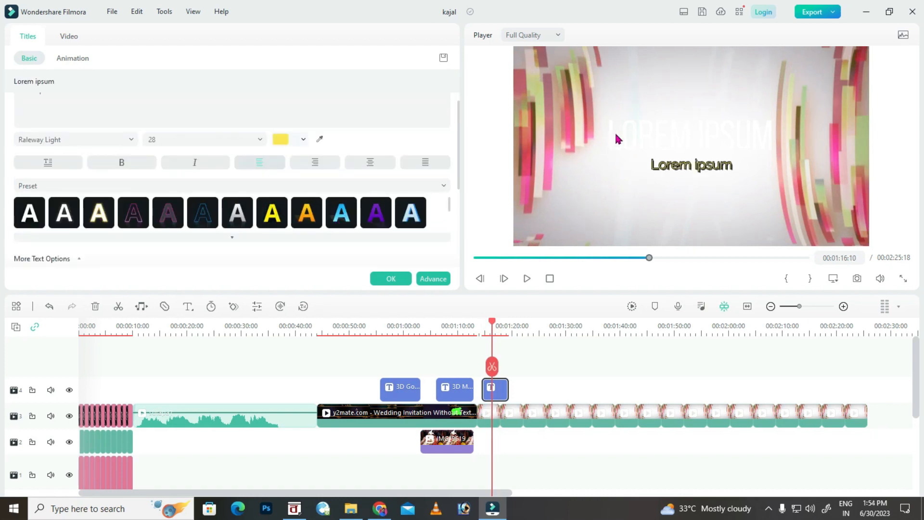
{"action": "left_click", "coordinate": [410, 212]}
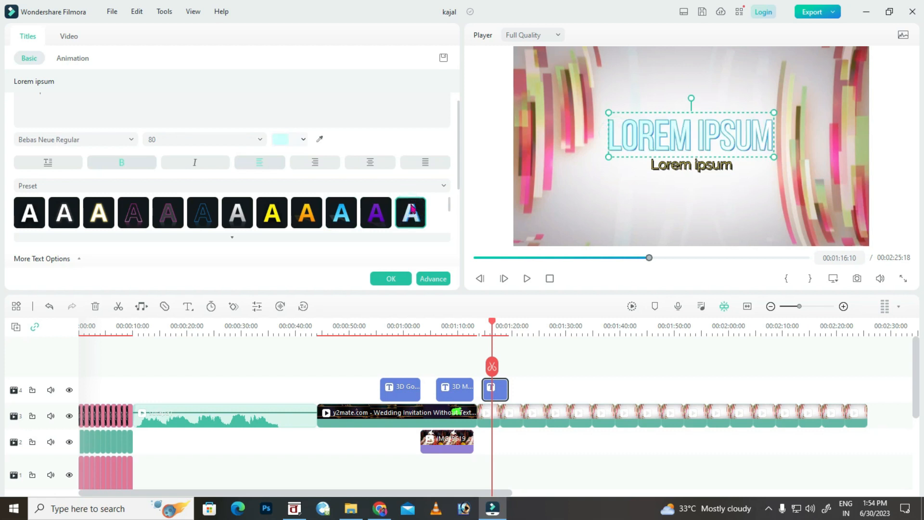
{"action": "left_click", "coordinate": [438, 279]}
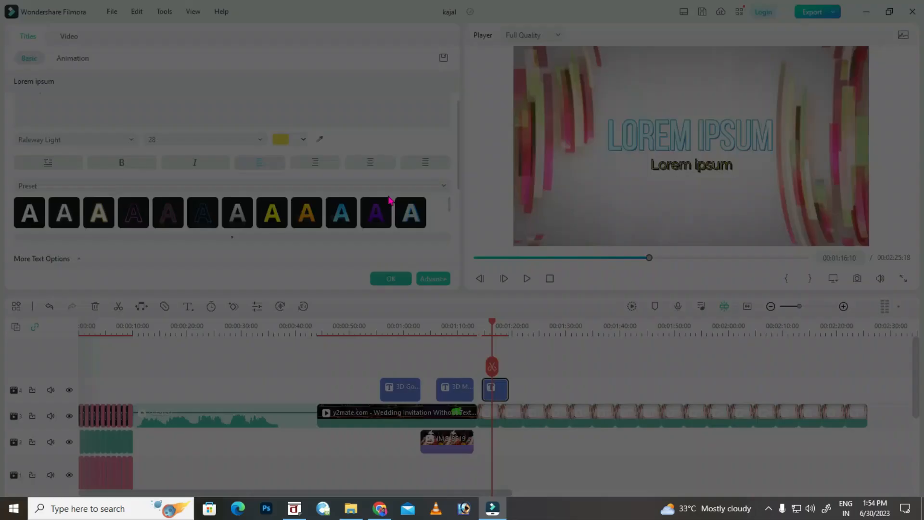
Delete the subtitle line and replace the title text with the Bangla heading পাত্র পরিচয়.
{"action": "left_click", "coordinate": [182, 62]}
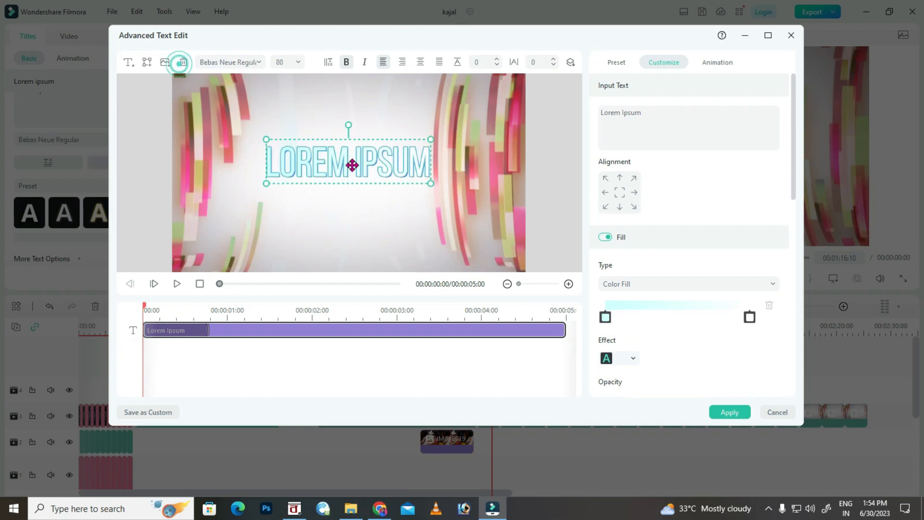
{"action": "mouse_move", "coordinate": [351, 513]}
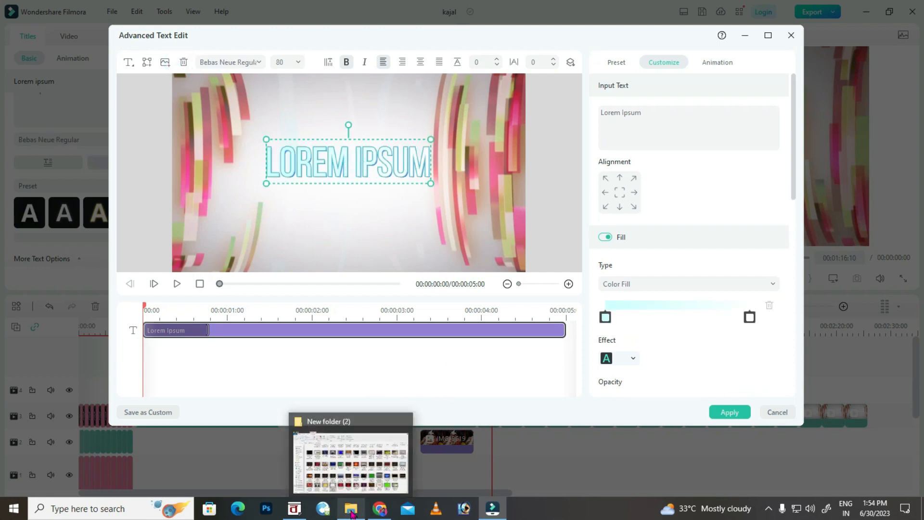
{"action": "left_click", "coordinate": [298, 501]}
{"action": "left_click_drag", "start_coordinate": [338, 210], "coordinate": [268, 216]}
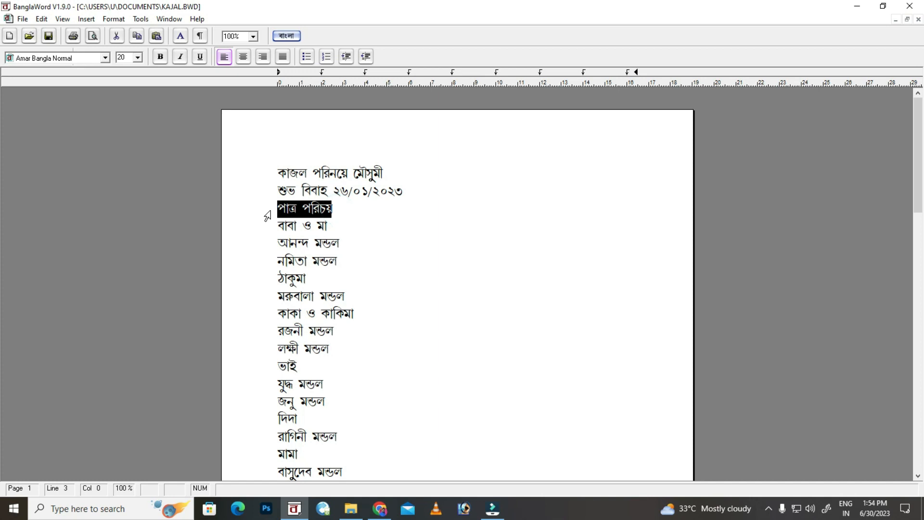
{"action": "left_click", "coordinate": [496, 513]}
{"action": "left_click", "coordinate": [648, 116]}
{"action": "key", "text": "ctrl+a"}
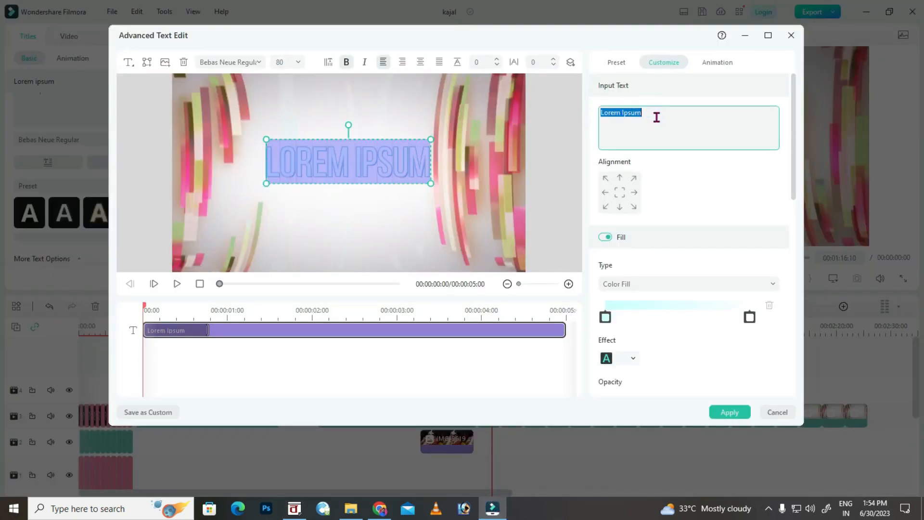
{"action": "type", "text": "f¡œ f¢lQu"}
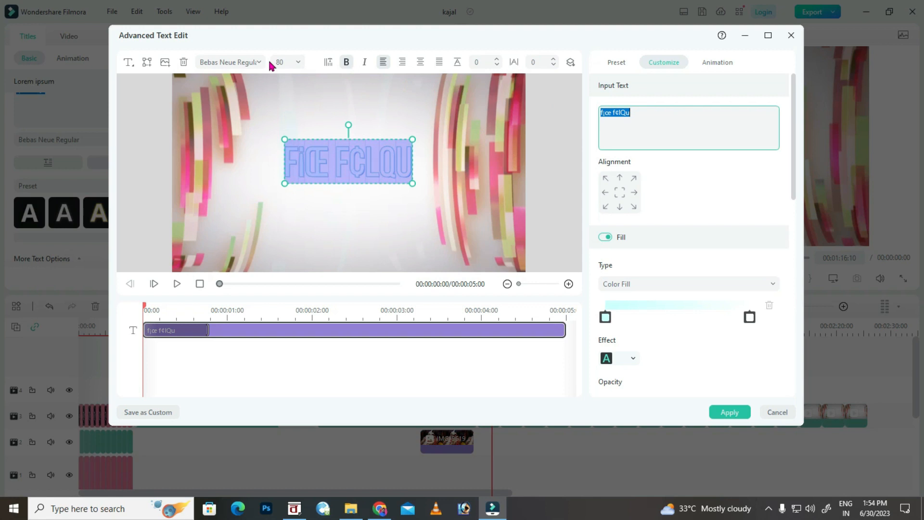
Set the heading font to Amar Bangla Normal, move it to the top of the frame, and apply.
{"action": "left_click", "coordinate": [259, 62]}
{"action": "scroll", "coordinate": [286, 202], "scroll_direction": "up", "scroll_amount": 5}
{"action": "scroll", "coordinate": [285, 173], "scroll_direction": "up", "scroll_amount": 15}
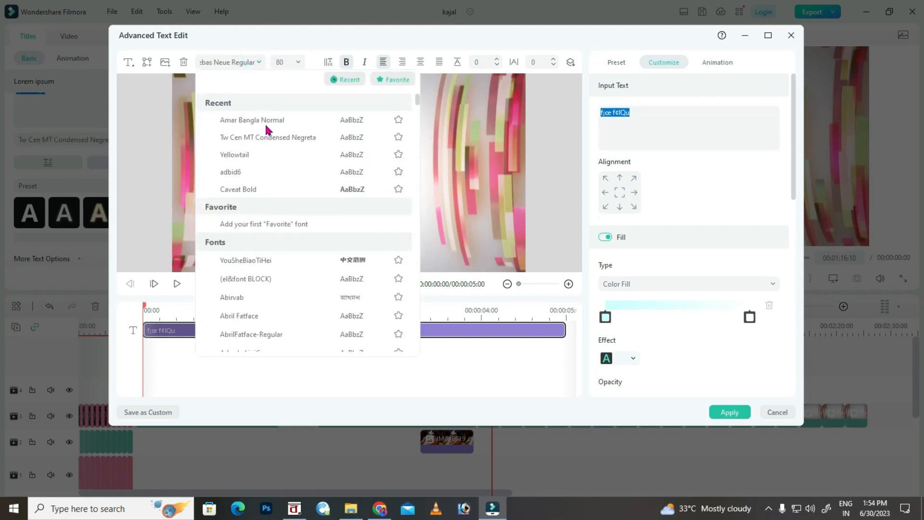
{"action": "left_click", "coordinate": [260, 122]}
{"action": "left_click_drag", "start_coordinate": [377, 140], "coordinate": [378, 81]}
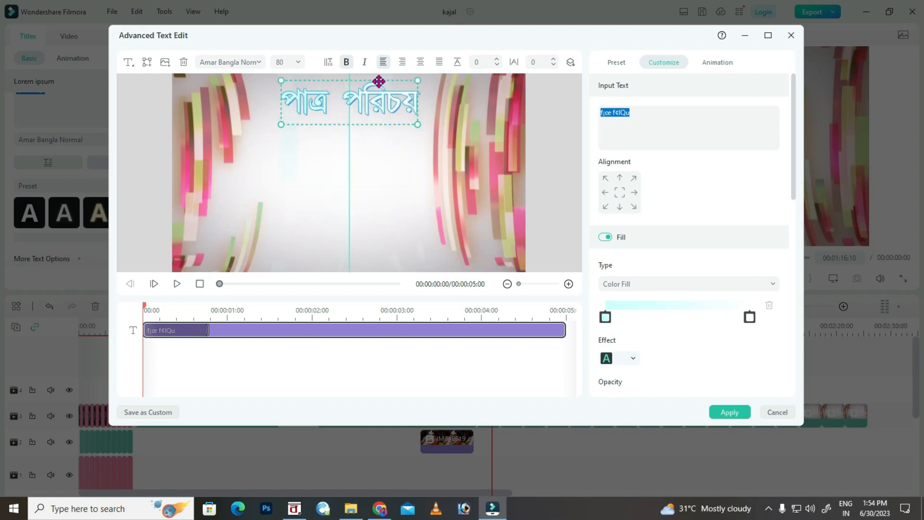
{"action": "left_click", "coordinate": [727, 413]}
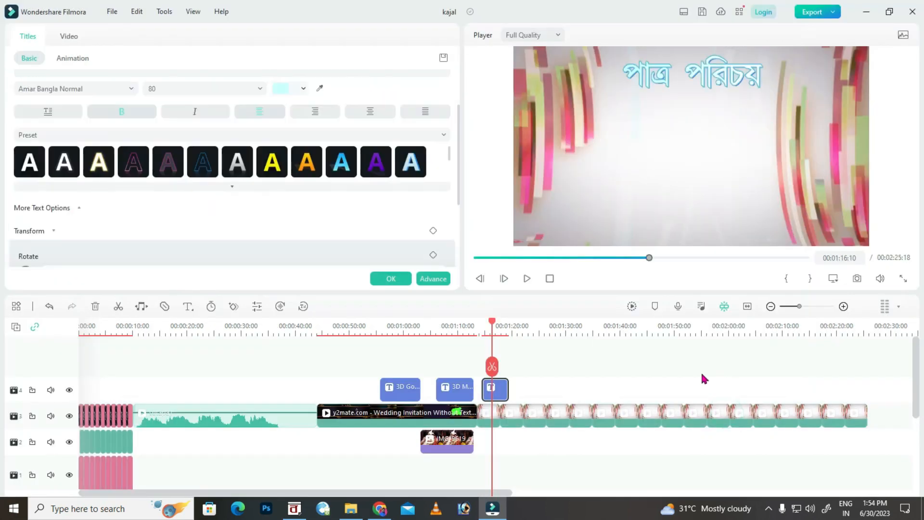
Replay the preview to check the পাত্র পরিচয় heading, then confirm the title with OK.
{"action": "left_click", "coordinate": [485, 335]}
{"action": "key", "text": "space"}
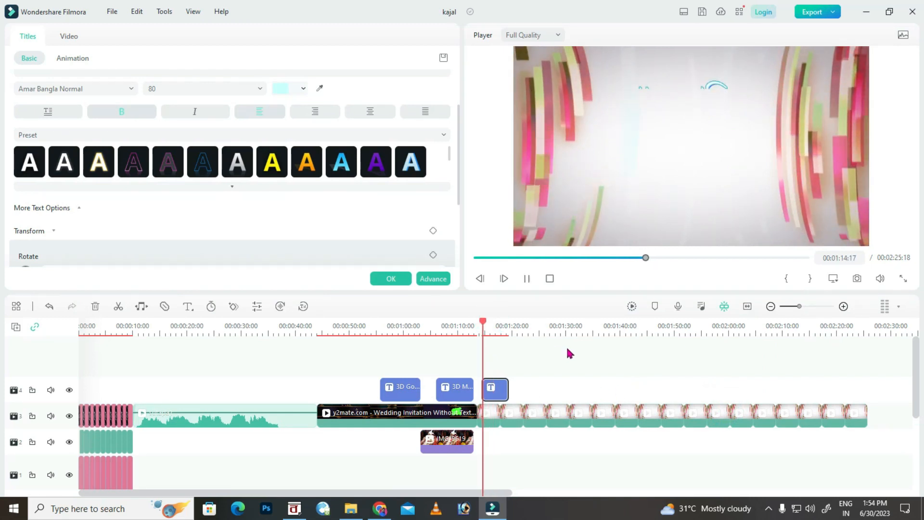
{"action": "key", "text": "space"}
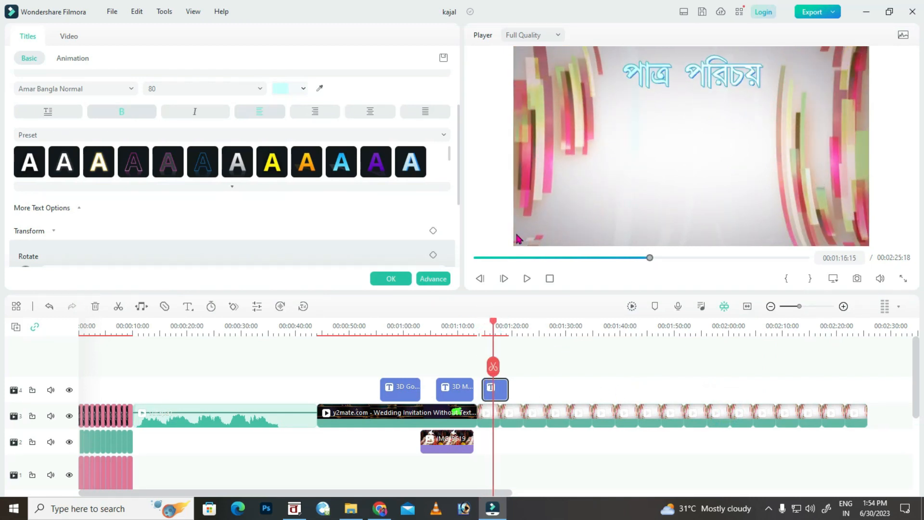
{"action": "left_click", "coordinate": [390, 279]}
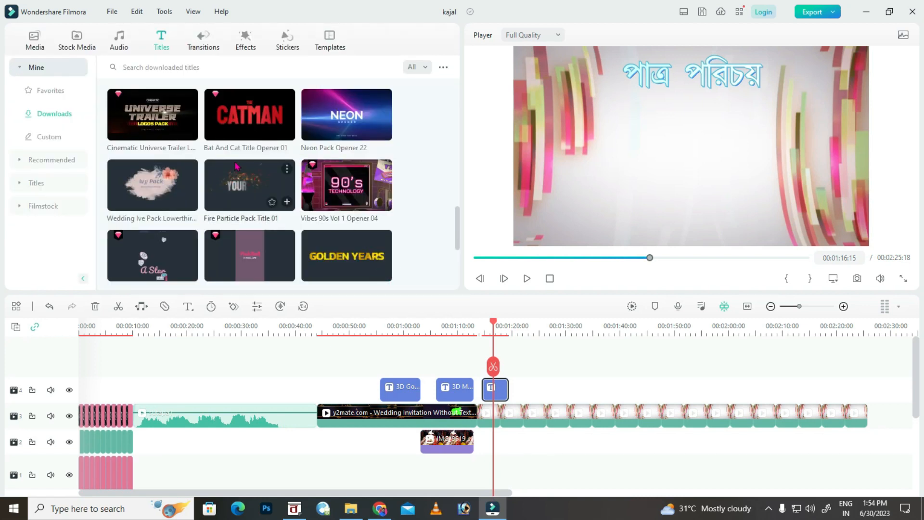
Add Fire Particle Pack Title 01 on a new track and paste বাবা ও মা into it.
{"action": "left_click_drag", "start_coordinate": [247, 184], "coordinate": [502, 392]}
{"action": "double_click", "coordinate": [502, 392]}
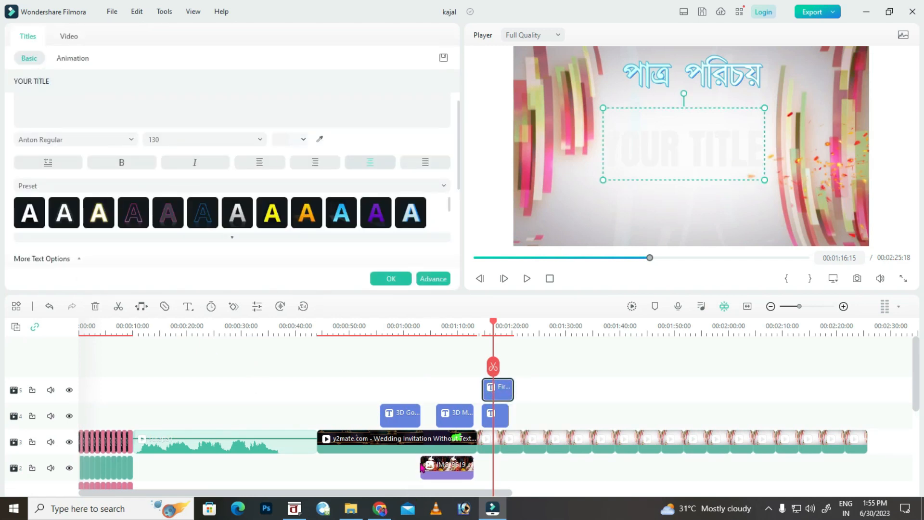
{"action": "left_click", "coordinate": [294, 509]}
{"action": "left_click_drag", "start_coordinate": [335, 228], "coordinate": [282, 226]}
{"action": "left_click", "coordinate": [491, 508]}
{"action": "left_click", "coordinate": [90, 159]}
{"action": "type", "text": "hjhj J jj"}
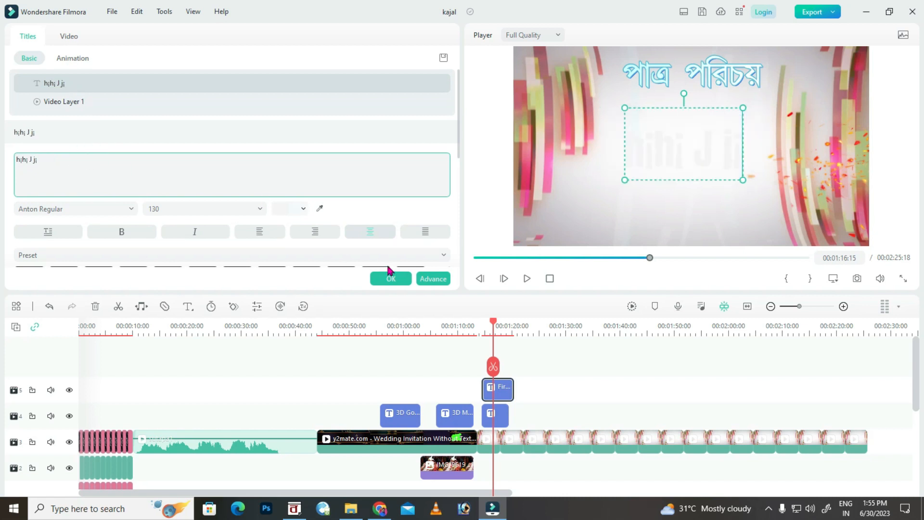
Set the বাবা ও মা title to Amar Bangla Normal and give it the yellow style preset.
{"action": "scroll", "coordinate": [45, 200], "scroll_direction": "down", "scroll_amount": 1}
{"action": "left_click", "coordinate": [48, 174]}
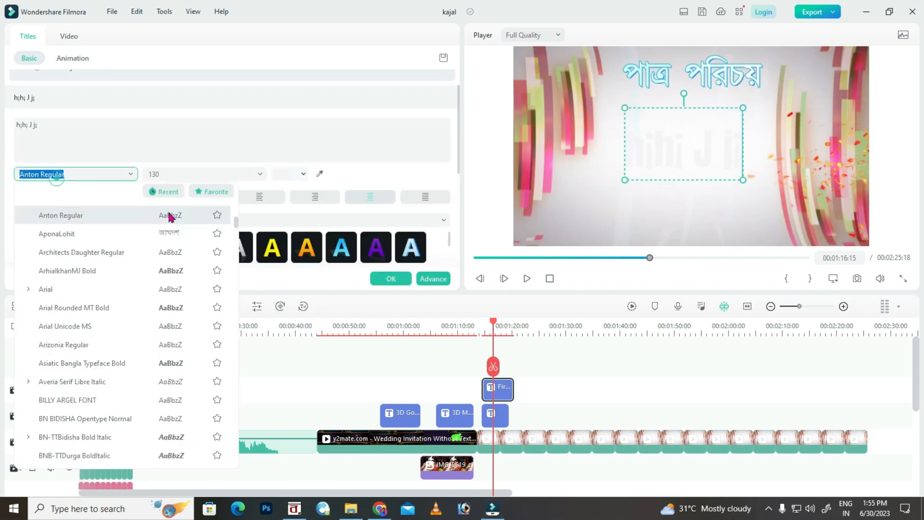
{"action": "left_click", "coordinate": [234, 219]}
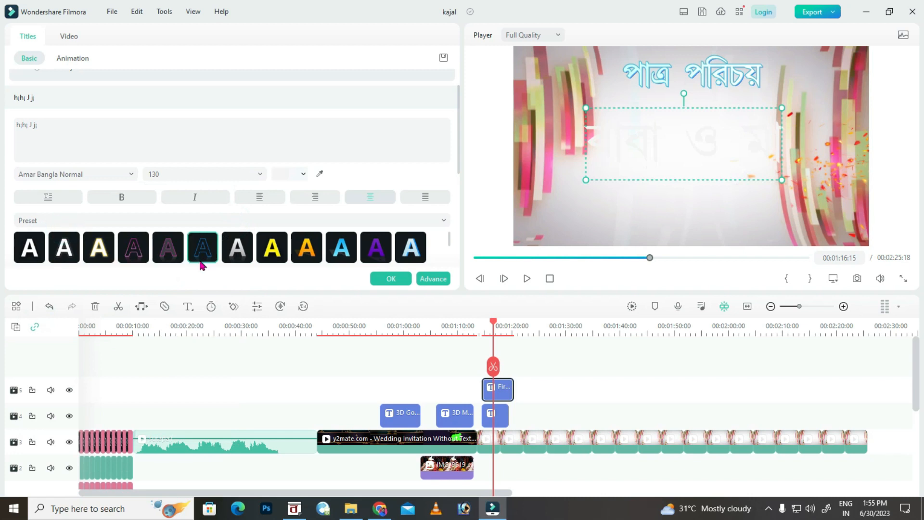
{"action": "left_click", "coordinate": [109, 254]}
{"action": "left_click", "coordinate": [226, 256]}
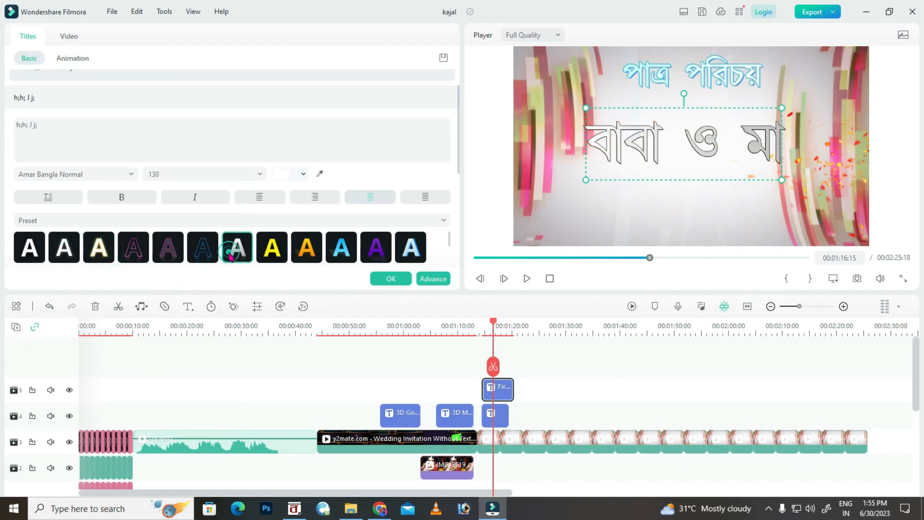
{"action": "left_click", "coordinate": [203, 258]}
{"action": "left_click", "coordinate": [132, 260]}
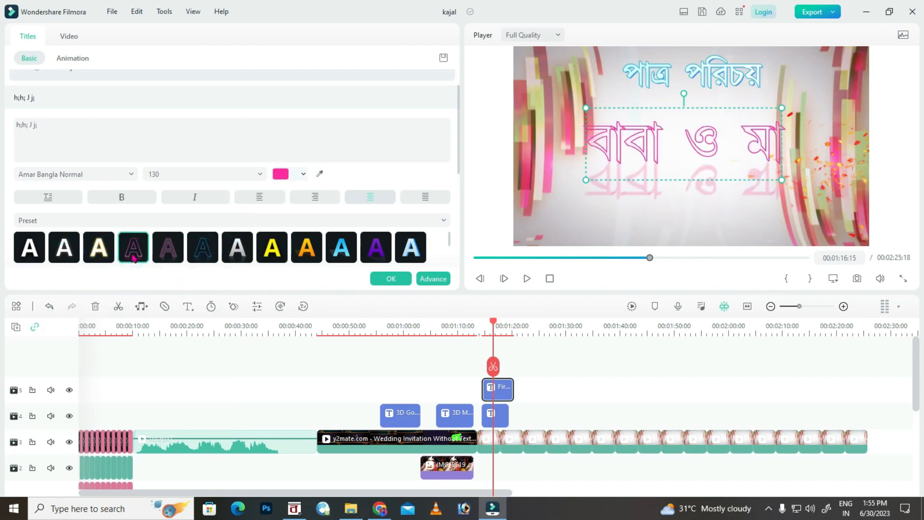
{"action": "left_click", "coordinate": [298, 262]}
{"action": "left_click", "coordinate": [260, 258]}
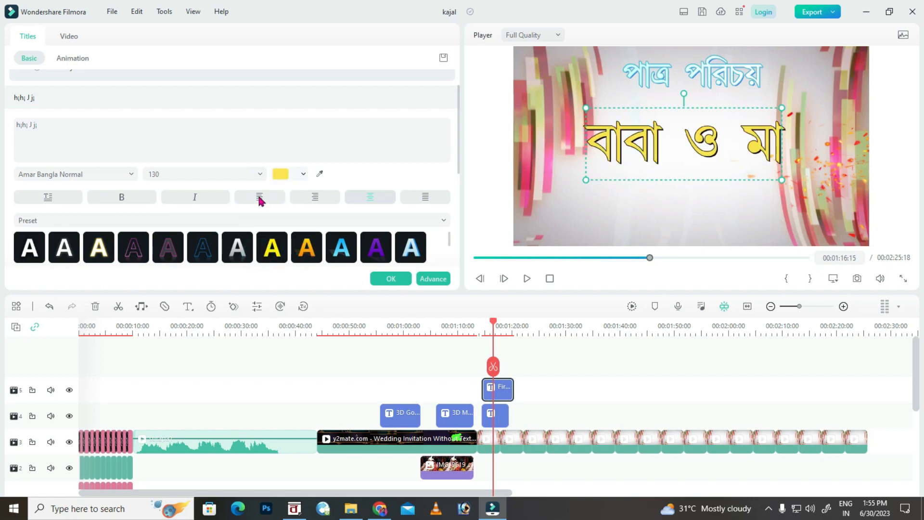
Set বাবা ও মা to size 100, raise it, and add the Ivy Pack lower-third to the timeline.
{"action": "left_click", "coordinate": [257, 173]}
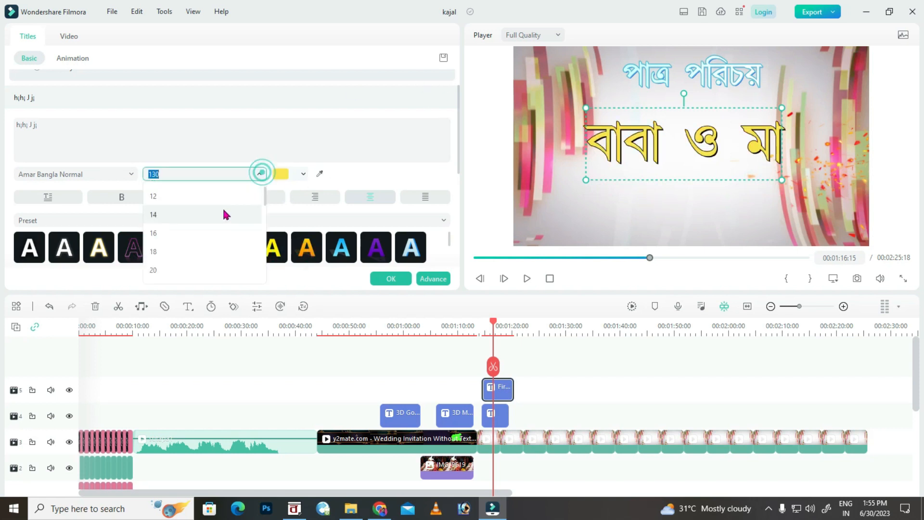
{"action": "left_click", "coordinate": [178, 222]}
{"action": "left_click_drag", "start_coordinate": [698, 120], "coordinate": [706, 100]}
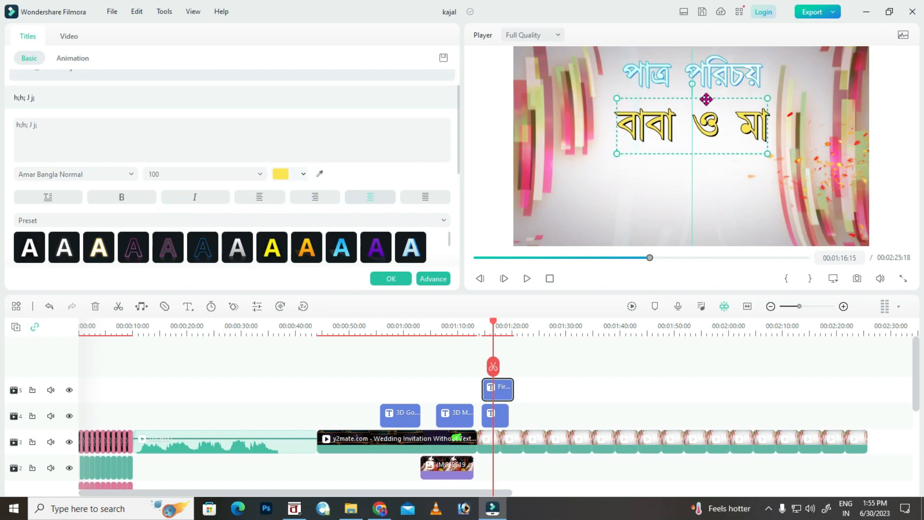
{"action": "left_click", "coordinate": [402, 279]}
{"action": "left_click_drag", "start_coordinate": [144, 186], "coordinate": [495, 357]}
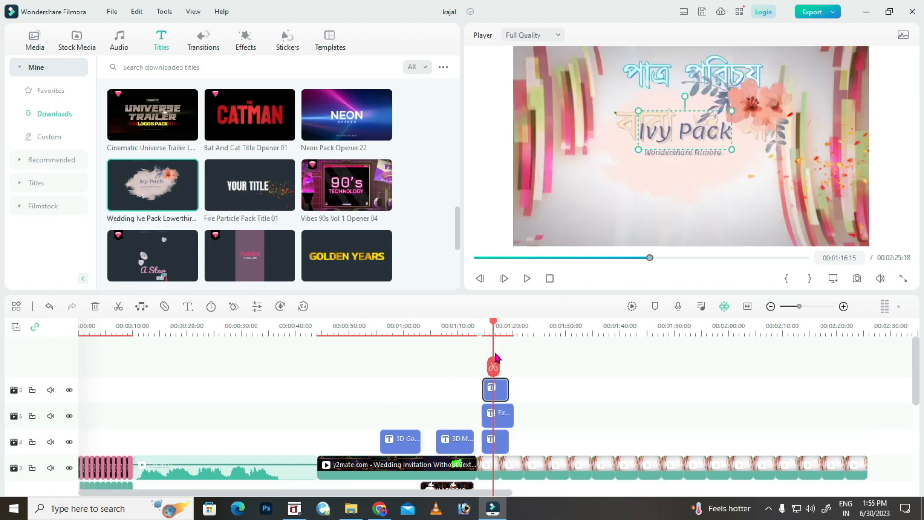
Move the Ivy Pack title lower and shrink it.
{"action": "left_click_drag", "start_coordinate": [672, 170], "coordinate": [656, 228]}
{"action": "left_click_drag", "start_coordinate": [791, 118], "coordinate": [784, 122]}
{"action": "left_click_drag", "start_coordinate": [684, 196], "coordinate": [689, 194]}
Shrink the পাত্র পরিচয় heading in its text settings.
{"action": "left_click", "coordinate": [502, 414]}
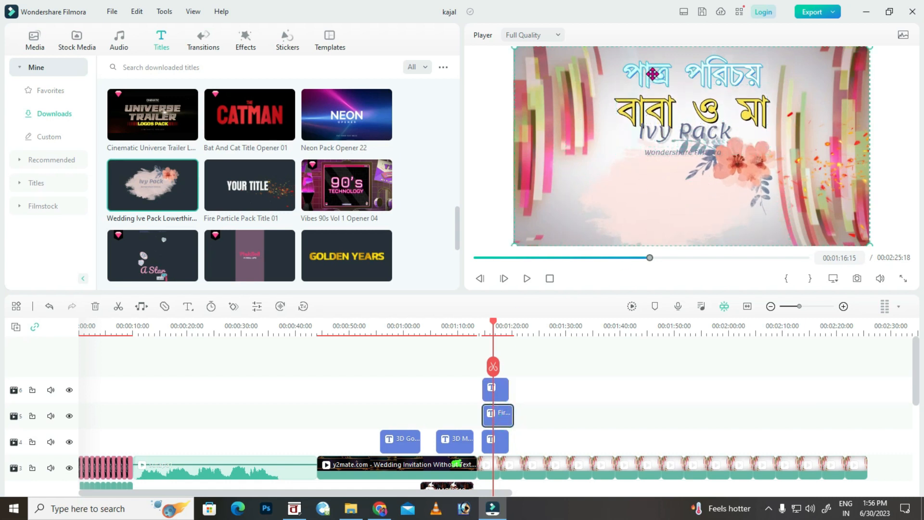
{"action": "left_click", "coordinate": [500, 443]}
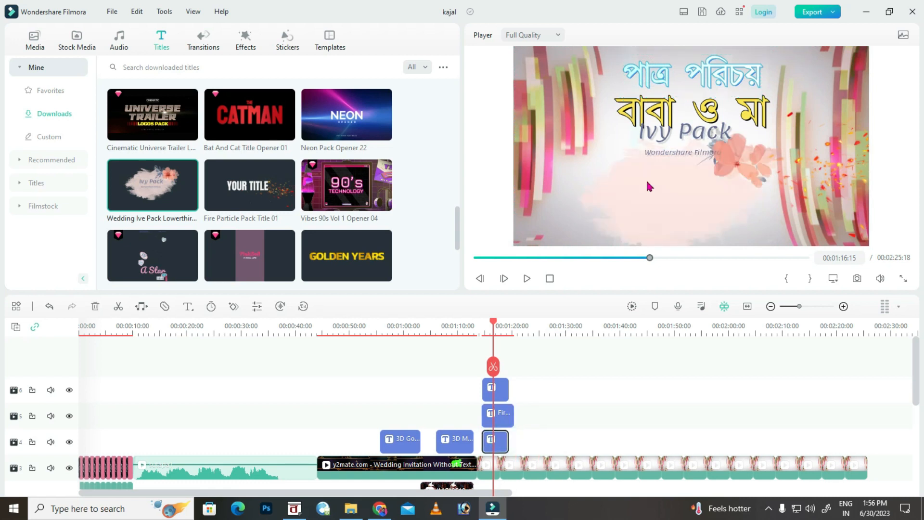
{"action": "double_click", "coordinate": [501, 447]}
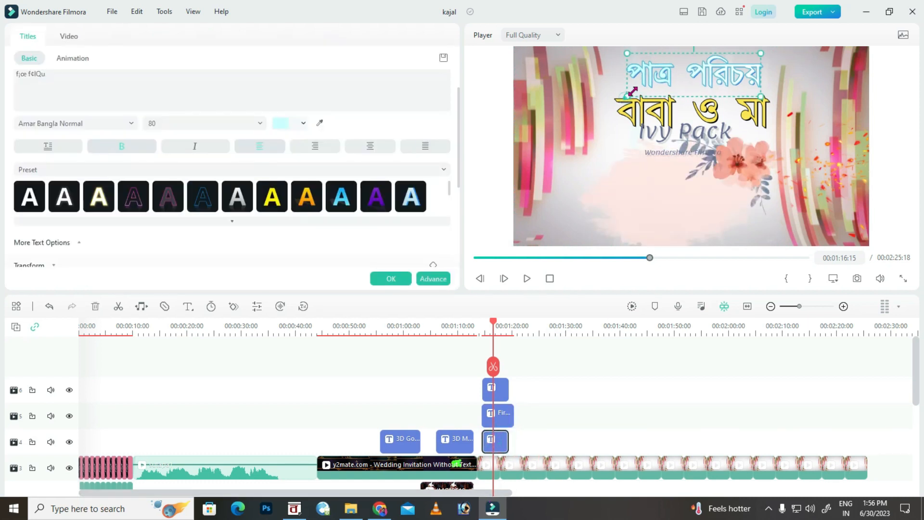
{"action": "left_click", "coordinate": [704, 76]}
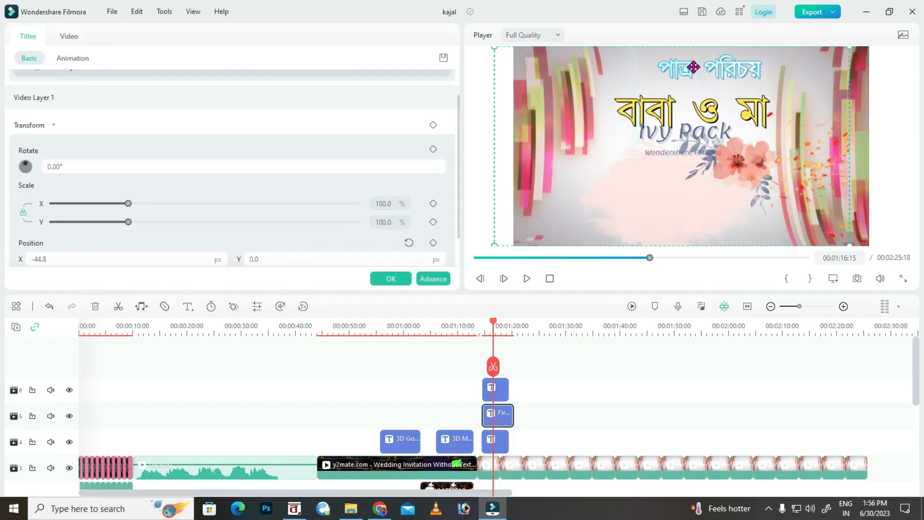
{"action": "left_click", "coordinate": [500, 450]}
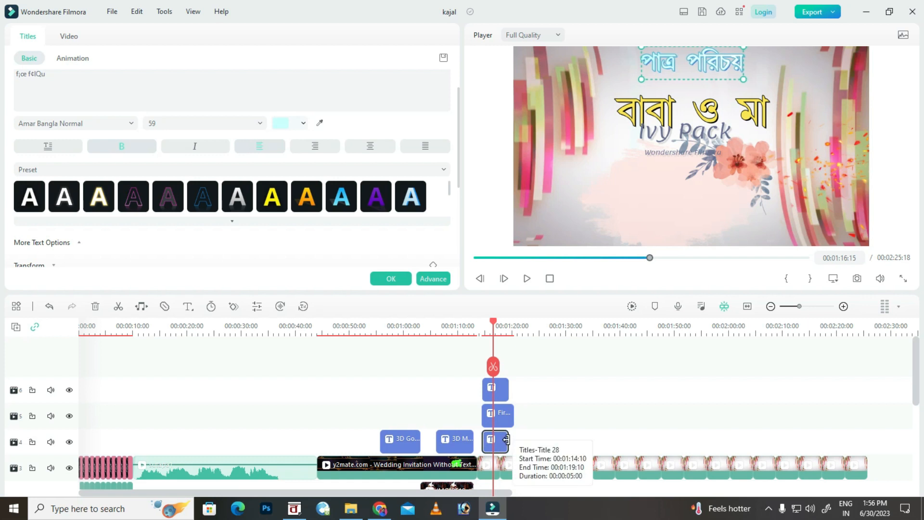
Nudge the বাবা ও মা title up with the arrow keys, then select the Ivy Pack clip.
{"action": "left_click", "coordinate": [500, 416]}
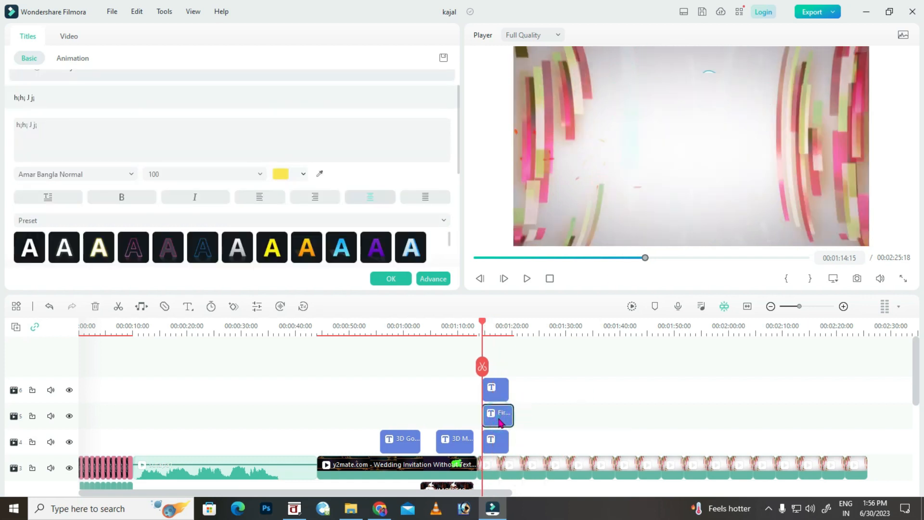
{"action": "double_click", "coordinate": [498, 423]}
{"action": "key", "text": "Up"}
{"action": "key", "text": "Up"}
{"action": "key", "text": "Up"}
{"action": "key", "text": "Up"}
{"action": "key", "text": "Up"}
{"action": "key", "text": "Up"}
{"action": "key", "text": "Up"}
{"action": "key", "text": "Up"}
{"action": "key", "text": "Up"}
{"action": "key", "text": "Up"}
{"action": "key", "text": "Up"}
{"action": "key", "text": "Up"}
{"action": "key", "text": "Up"}
{"action": "key", "text": "Up"}
{"action": "key", "text": "Up"}
{"action": "key", "text": "Up"}
{"action": "key", "text": "Up"}
{"action": "key", "text": "Up"}
{"action": "key", "text": "Up"}
{"action": "key", "text": "Up"}
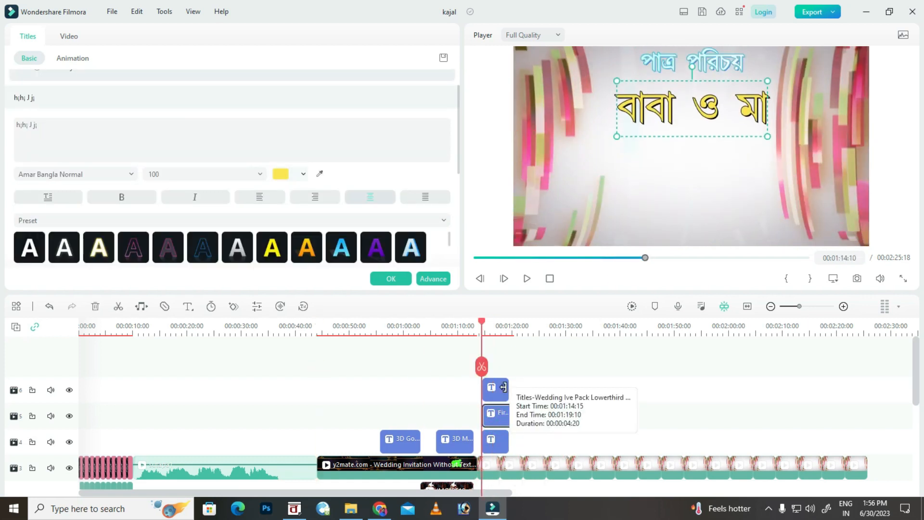
{"action": "key", "text": "Up"}
{"action": "key", "text": "Up"}
{"action": "key", "text": "Up"}
{"action": "key", "text": "Up"}
{"action": "key", "text": "Up"}
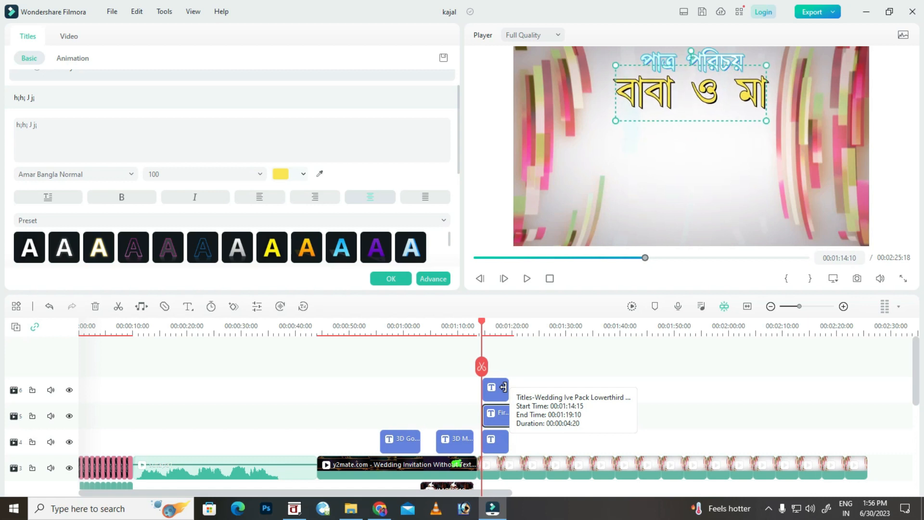
{"action": "key", "text": "Left"}
{"action": "left_click", "coordinate": [495, 394]}
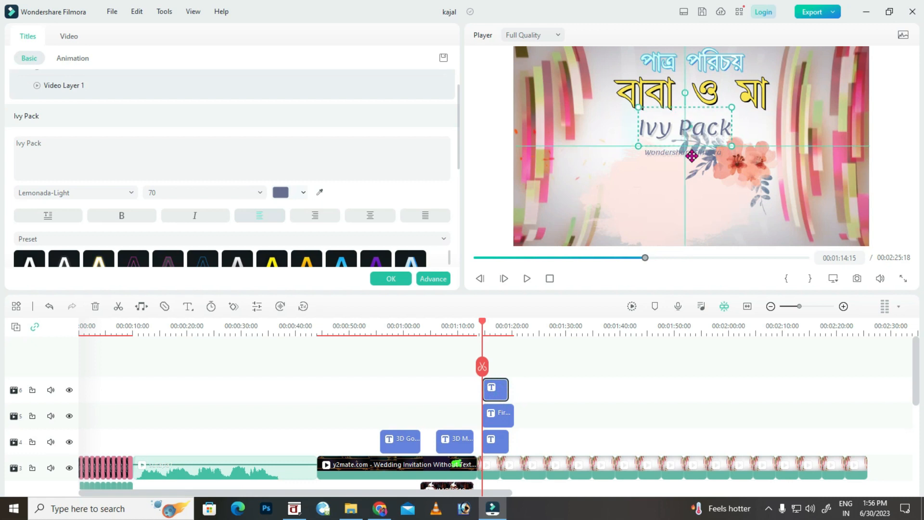
In Advanced Text Edit, remove the subtitle line and paste the parents' two names over the placeholder.
{"action": "left_click", "coordinate": [442, 281]}
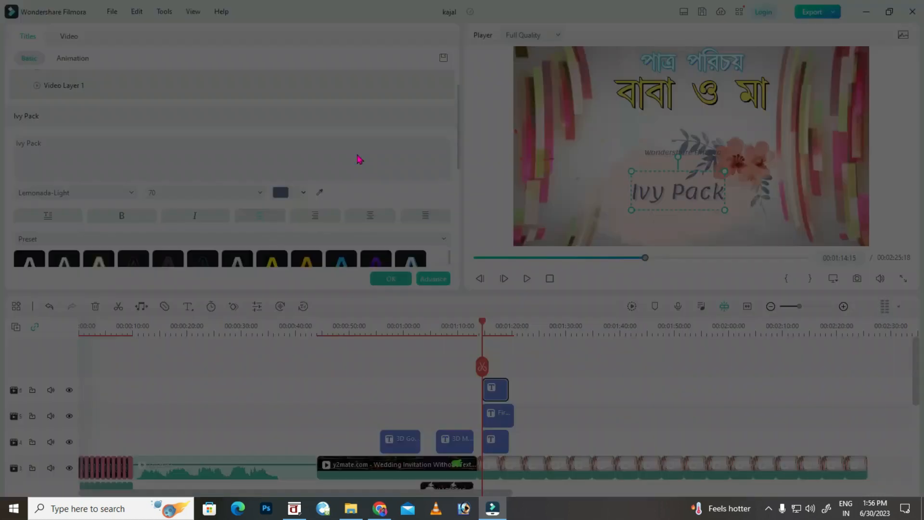
{"action": "left_click", "coordinate": [183, 63]}
{"action": "left_click", "coordinate": [344, 219]}
{"action": "left_click", "coordinate": [294, 507]}
{"action": "left_click_drag", "start_coordinate": [341, 262], "coordinate": [268, 245]}
{"action": "left_click", "coordinate": [500, 508]}
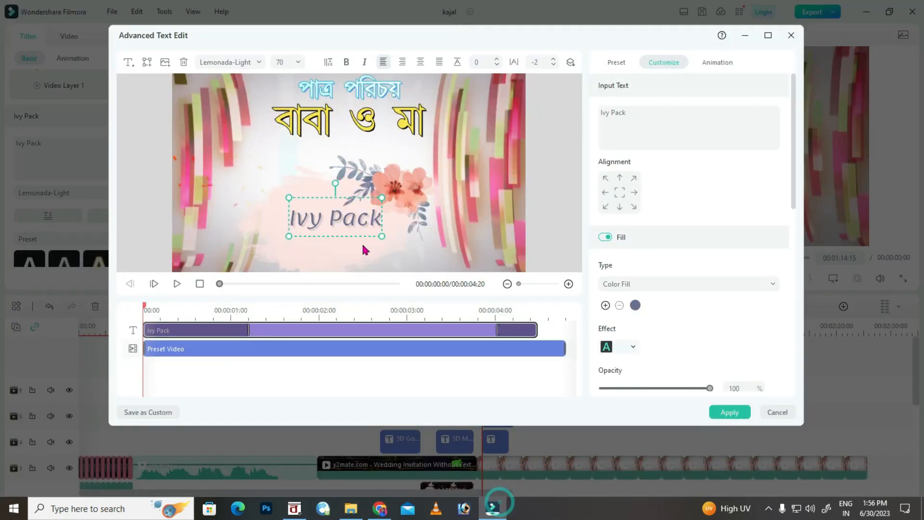
{"action": "triple_click", "coordinate": [642, 119]}
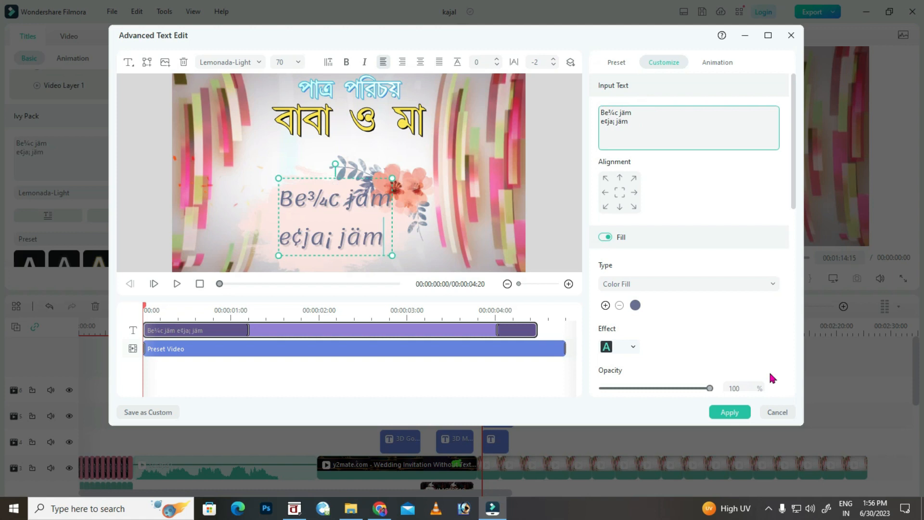
Set the names to Amar Bangla Normal, shrink their text box, apply, and play the slide.
{"action": "key", "text": "ctrl+a"}
{"action": "left_click", "coordinate": [259, 62]}
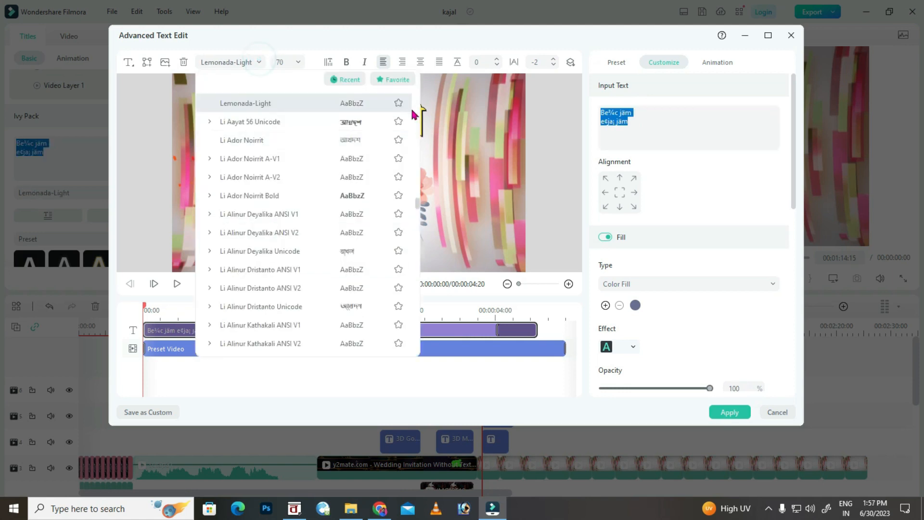
{"action": "left_click_drag", "start_coordinate": [417, 203], "coordinate": [415, 79]}
{"action": "left_click", "coordinate": [288, 120]}
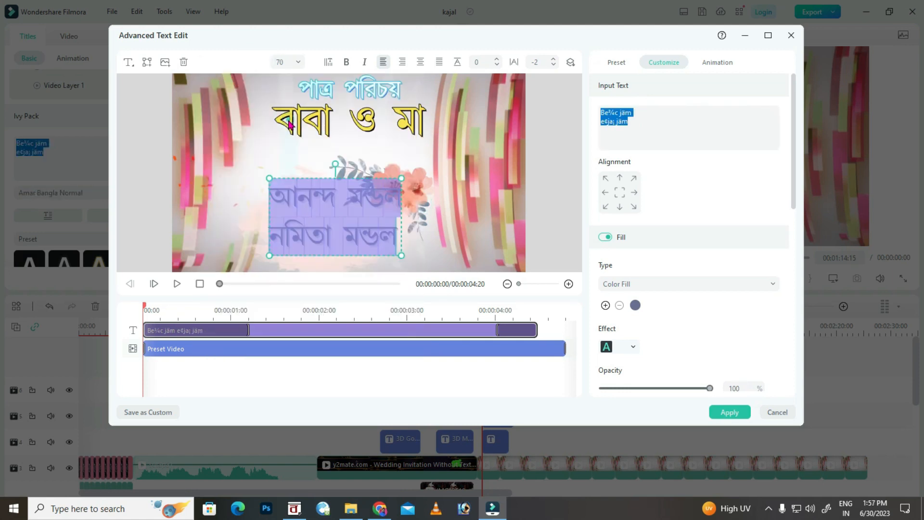
{"action": "left_click_drag", "start_coordinate": [402, 177], "coordinate": [394, 183]}
{"action": "left_click", "coordinate": [375, 212]}
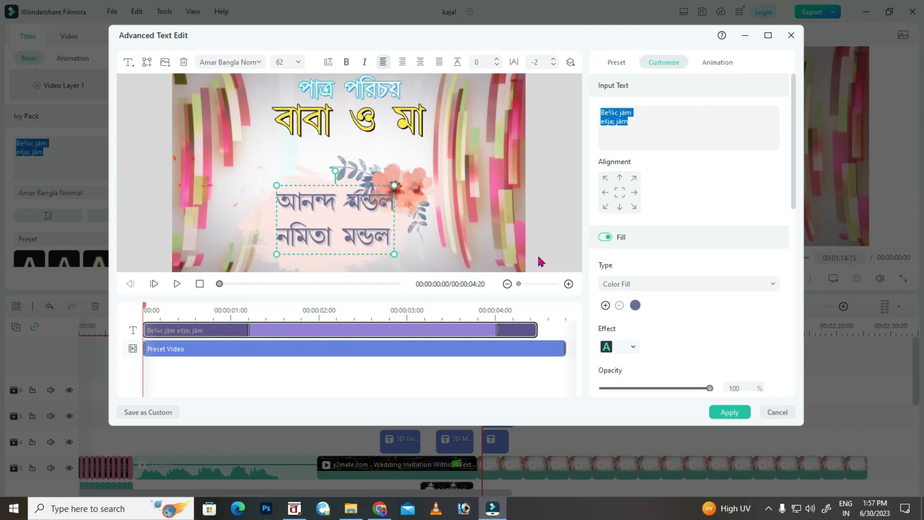
{"action": "left_click", "coordinate": [407, 198]}
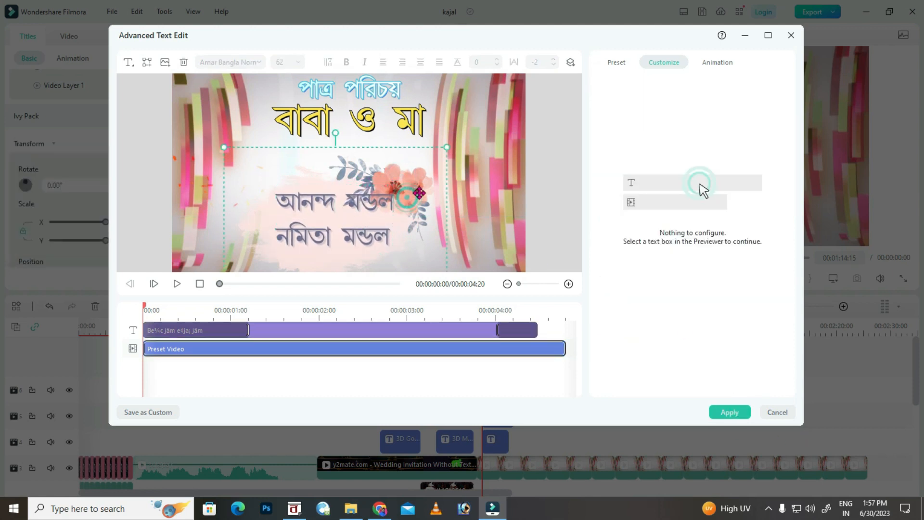
{"action": "left_click", "coordinate": [388, 204]}
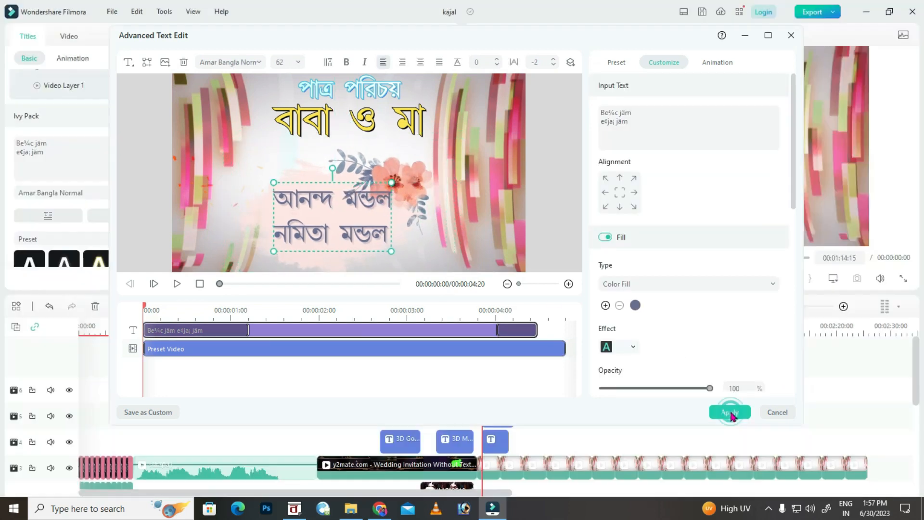
{"action": "left_click", "coordinate": [729, 411]}
{"action": "key", "text": "space"}
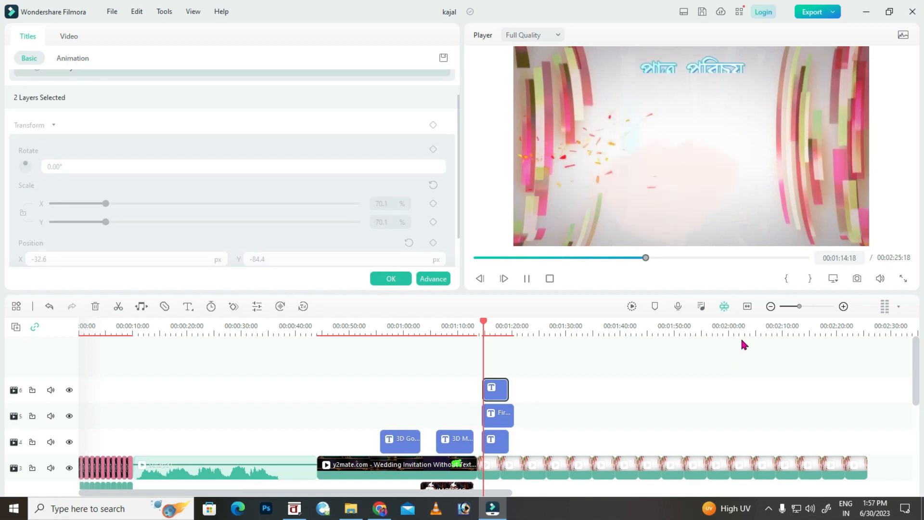
Resize বাবা ও মা from 100 to 80, shift it slightly left and down, and save with Ctrl+S.
{"action": "key", "text": "space"}
{"action": "left_click", "coordinate": [671, 92]}
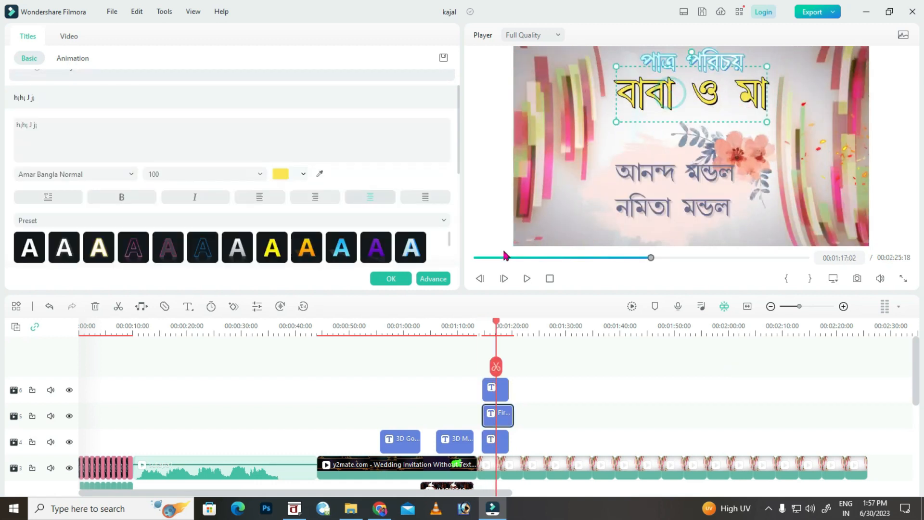
{"action": "left_click", "coordinate": [259, 174]}
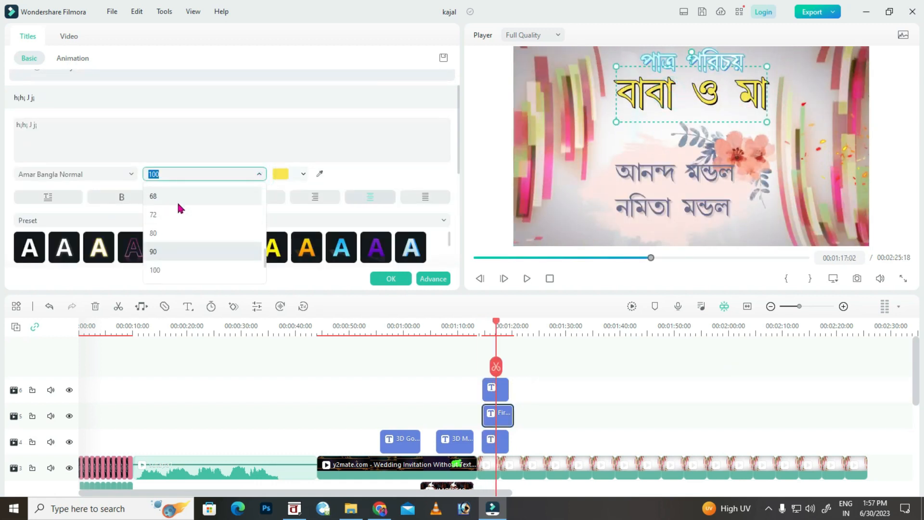
{"action": "left_click", "coordinate": [173, 248]}
{"action": "left_click_drag", "start_coordinate": [681, 89], "coordinate": [671, 94]}
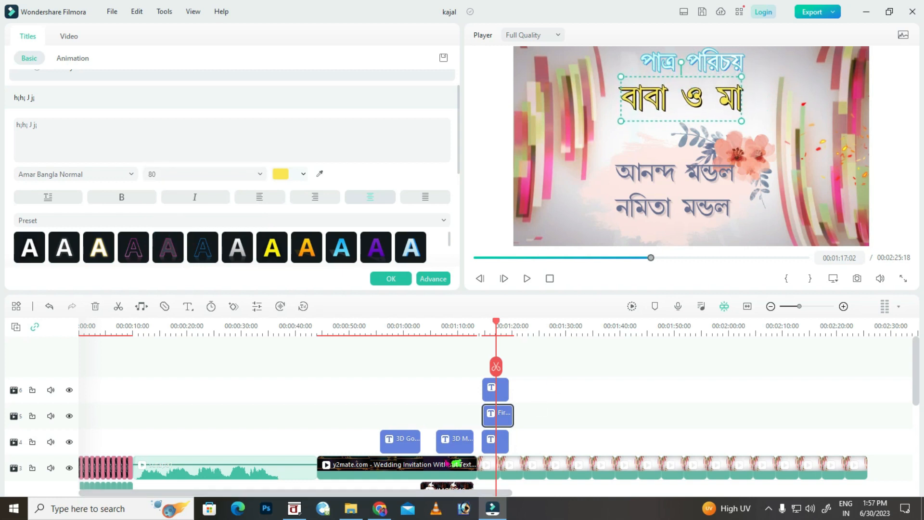
{"action": "left_click", "coordinate": [403, 282]}
{"action": "key", "text": "ctrl+s"}
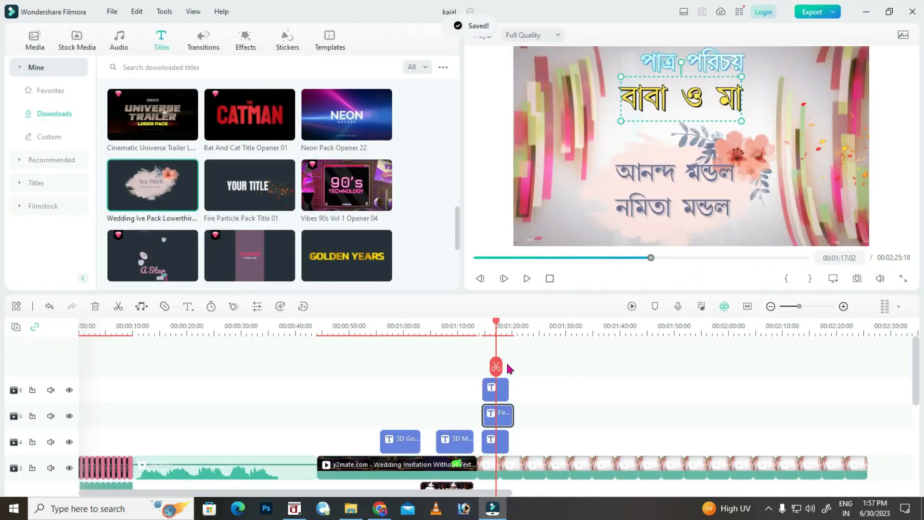
Lengthen the names title clip on the timeline.
{"action": "left_click", "coordinate": [524, 384]}
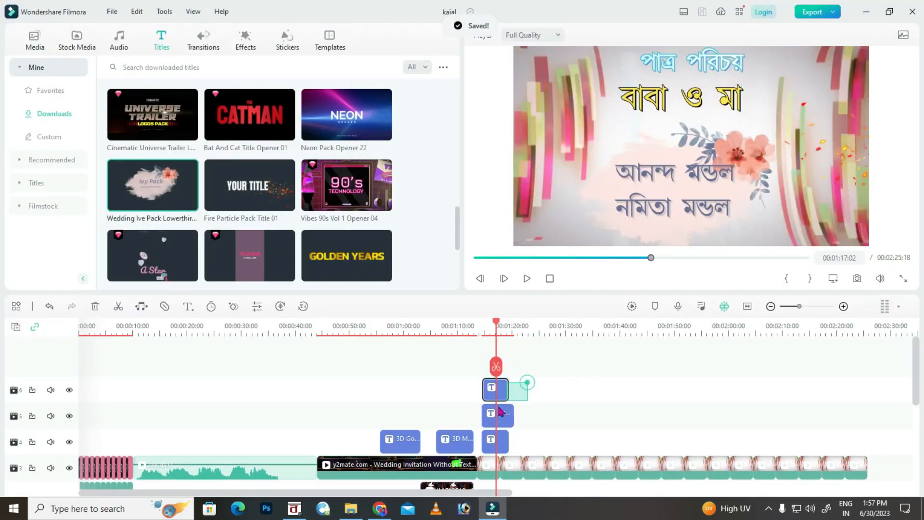
{"action": "left_click", "coordinate": [498, 390]}
{"action": "left_click_drag", "start_coordinate": [509, 389], "coordinate": [514, 389]}
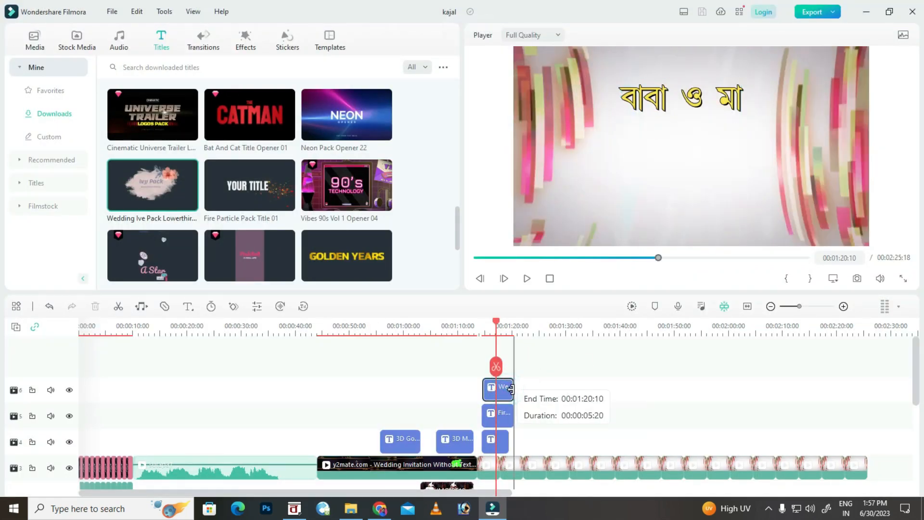
{"action": "left_click_drag", "start_coordinate": [496, 321], "coordinate": [484, 322]}
Preview the slide, then select the title pair on both tracks and paste a copy after it.
{"action": "key", "text": "space"}
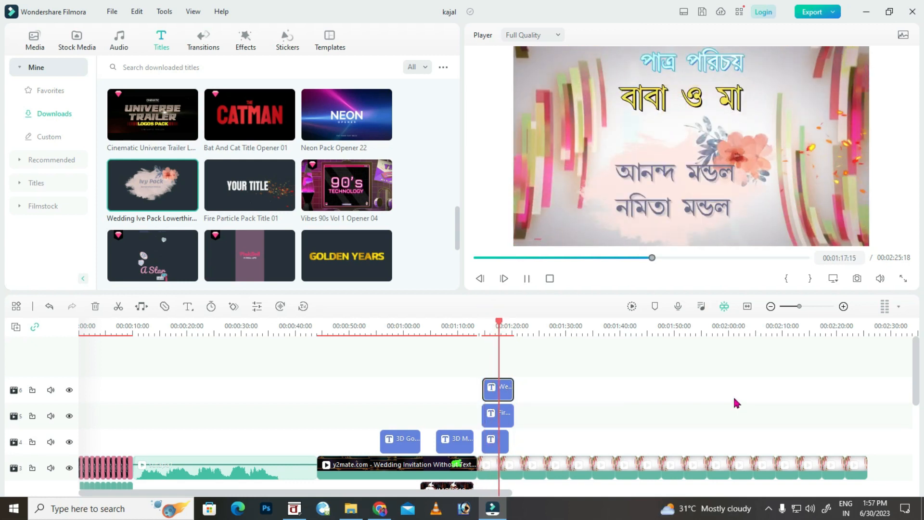
{"action": "key", "text": "space"}
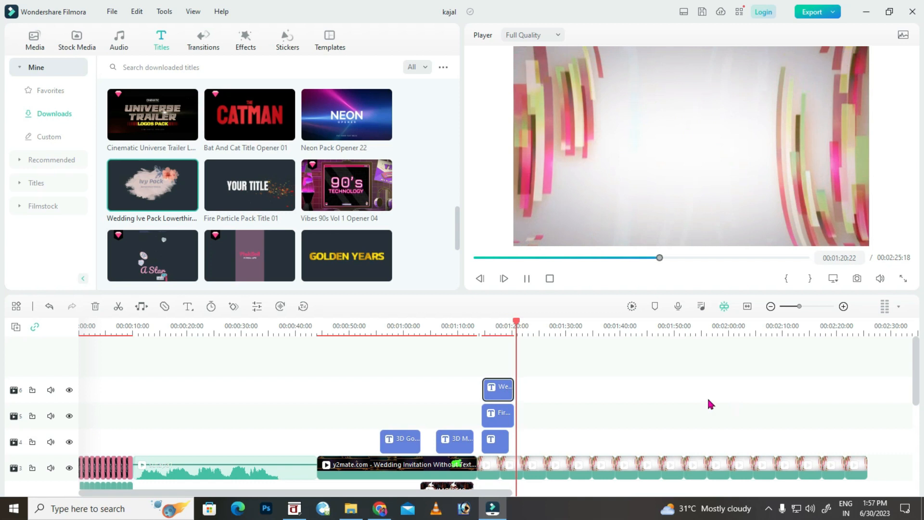
{"action": "left_click_drag", "start_coordinate": [476, 382], "coordinate": [517, 417]}
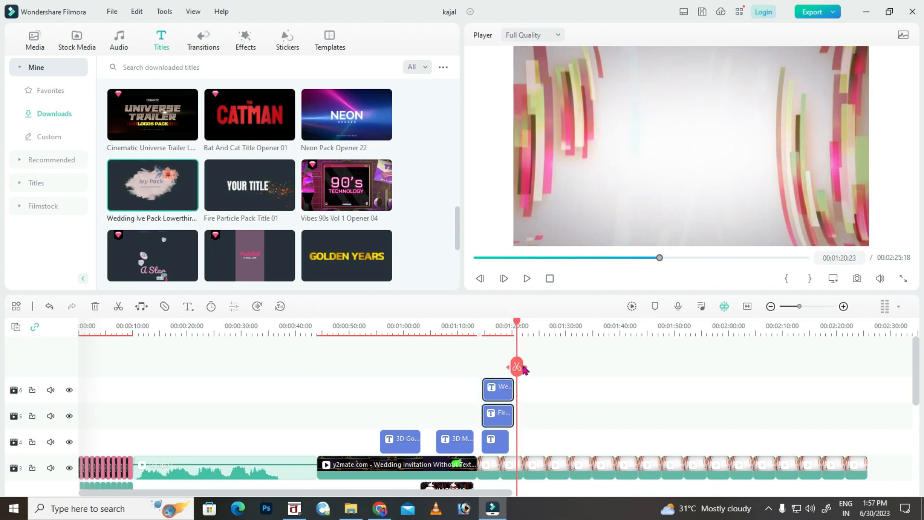
{"action": "key", "text": "ctrl+v"}
{"action": "key", "text": "ctrl+v"}
{"action": "key", "text": "ctrl+v"}
{"action": "key", "text": "ctrl+v"}
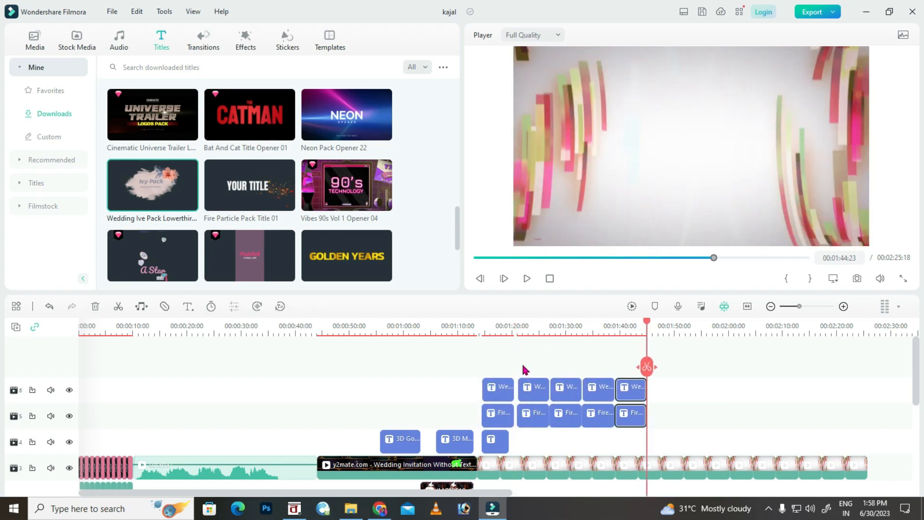
Paste more title pair copies and change the second heading to ঠাকুমা.
{"action": "key", "text": "ctrl+v"}
{"action": "key", "text": "ctrl+v"}
{"action": "key", "text": "ctrl+v"}
{"action": "key", "text": "ctrl+v"}
{"action": "key", "text": "ctrl+v"}
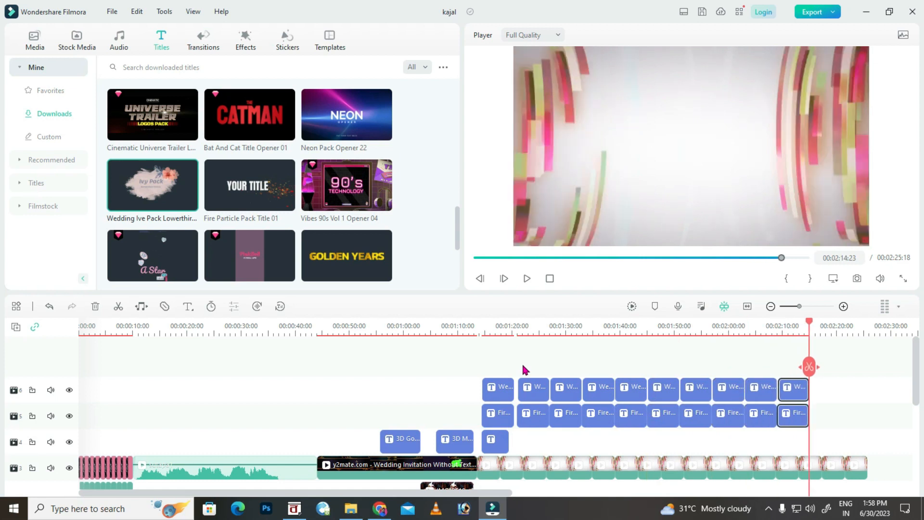
{"action": "left_click", "coordinate": [533, 420]}
{"action": "double_click", "coordinate": [533, 421]}
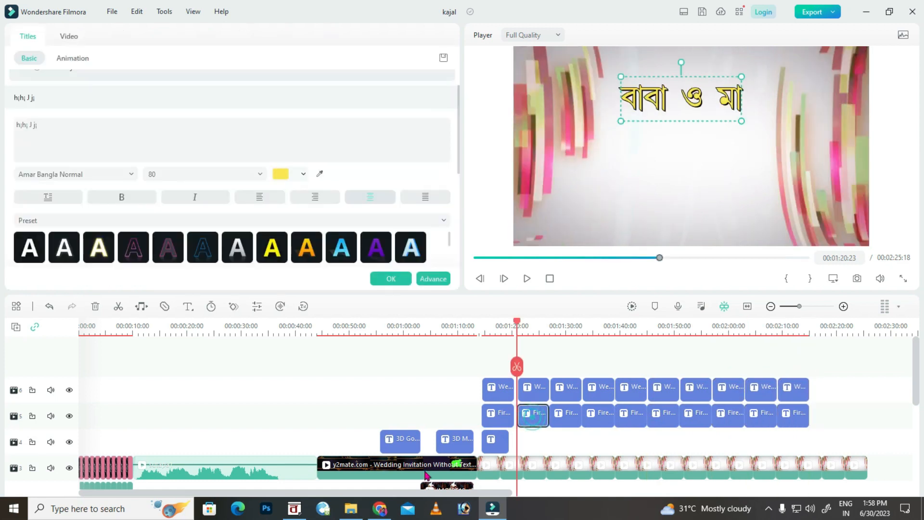
{"action": "left_click", "coordinate": [294, 507]}
{"action": "left_click_drag", "start_coordinate": [321, 279], "coordinate": [265, 279]}
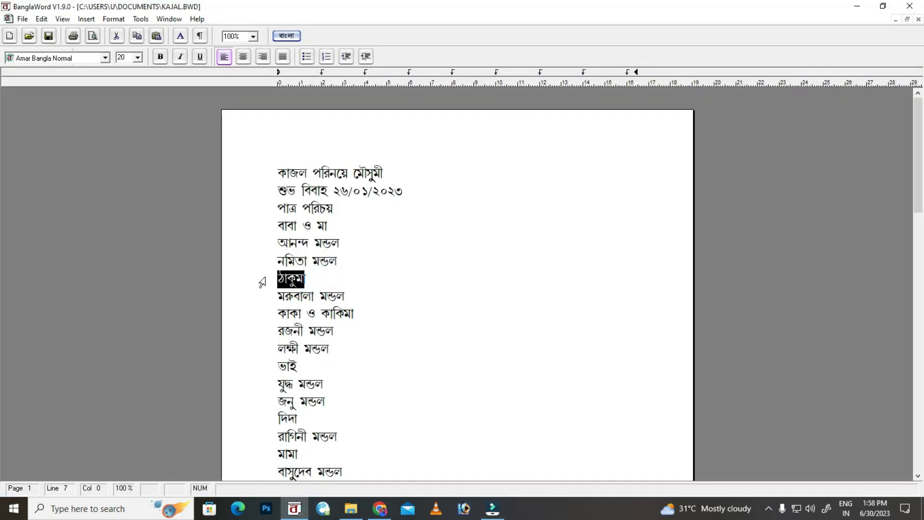
{"action": "left_click", "coordinate": [491, 508]}
{"action": "left_click", "coordinate": [55, 127]}
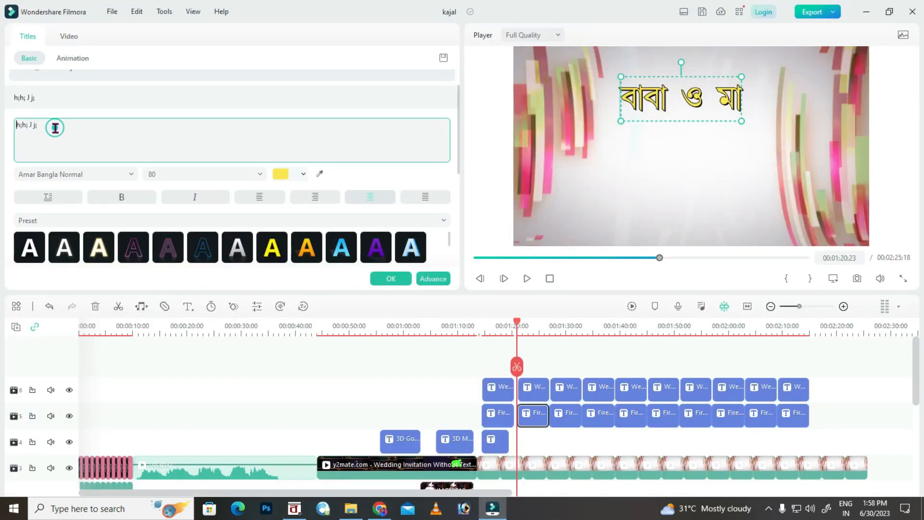
{"action": "type", "text": "W;L¥j;"}
{"action": "left_click", "coordinate": [390, 278]}
Replace the second names title with the grandmother's name from the Bengali list.
{"action": "double_click", "coordinate": [533, 390]}
{"action": "left_click", "coordinate": [294, 508]}
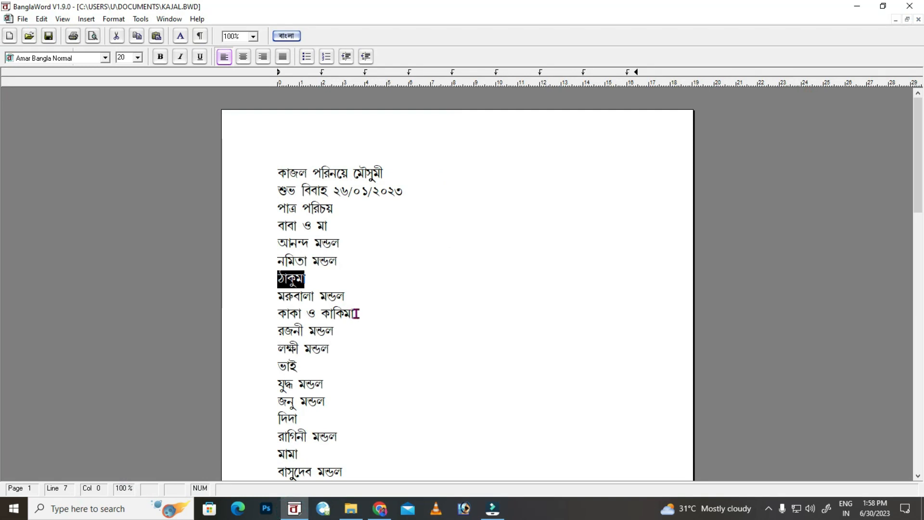
{"action": "left_click_drag", "start_coordinate": [350, 296], "coordinate": [273, 295]}
{"action": "key", "text": "ctrl+c"}
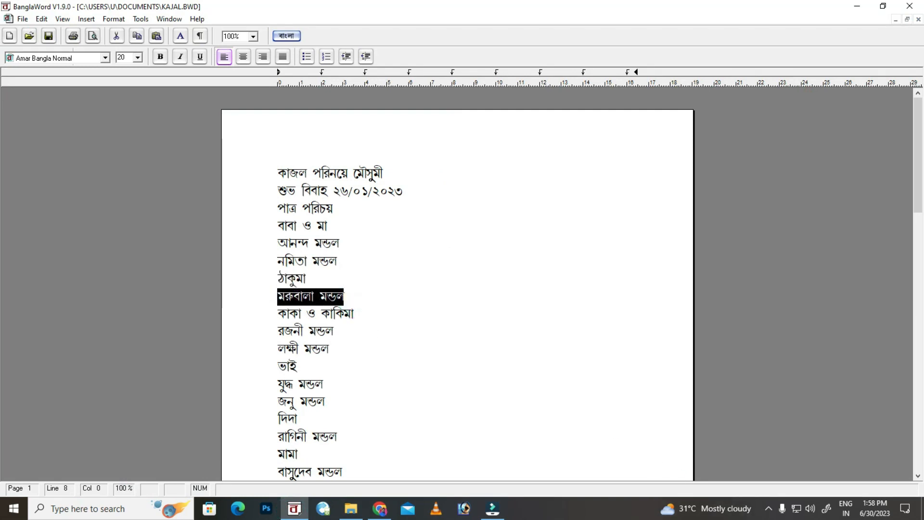
{"action": "left_click", "coordinate": [499, 507]}
{"action": "left_click", "coordinate": [93, 143]}
{"action": "key", "text": "ctrl+a"}
{"action": "key", "text": "ctrl+v"}
{"action": "left_click", "coordinate": [390, 279]}
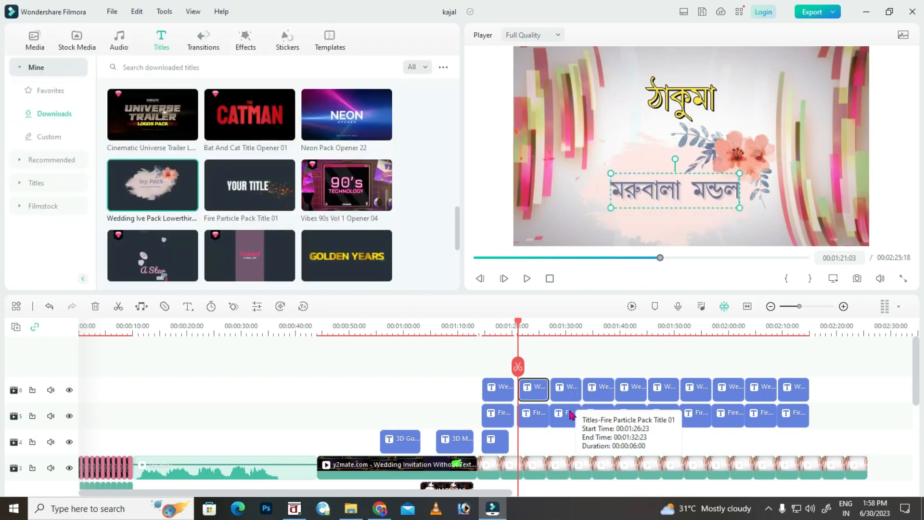
Change the third heading to কাকা ও কাকিমা.
{"action": "double_click", "coordinate": [568, 391]}
{"action": "left_click", "coordinate": [294, 507]}
{"action": "left_click_drag", "start_coordinate": [353, 314], "coordinate": [259, 320]}
{"action": "key", "text": "ctrl+c"}
{"action": "left_click", "coordinate": [491, 508]}
{"action": "left_click", "coordinate": [51, 129]}
{"action": "key", "text": "ctrl+a"}
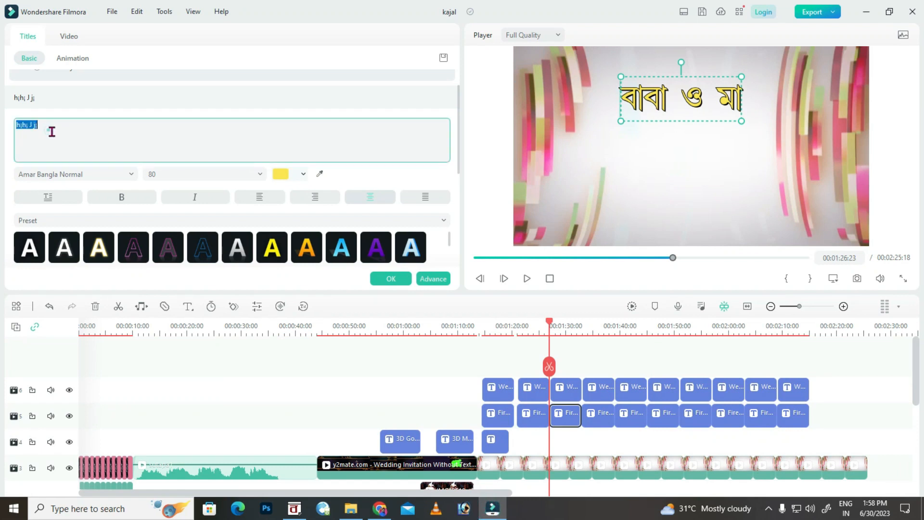
{"action": "key", "text": "ctrl+v"}
{"action": "left_click", "coordinate": [387, 280]}
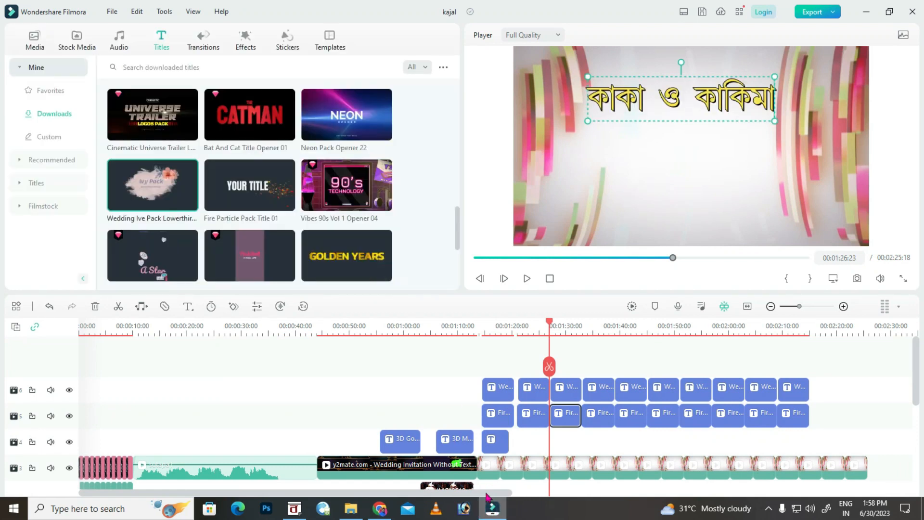
Replace the third names title with the uncle's and aunt's two names from the list.
{"action": "left_click", "coordinate": [489, 511]}
{"action": "left_click_drag", "start_coordinate": [363, 348], "coordinate": [267, 342]}
{"action": "left_click", "coordinate": [483, 511]}
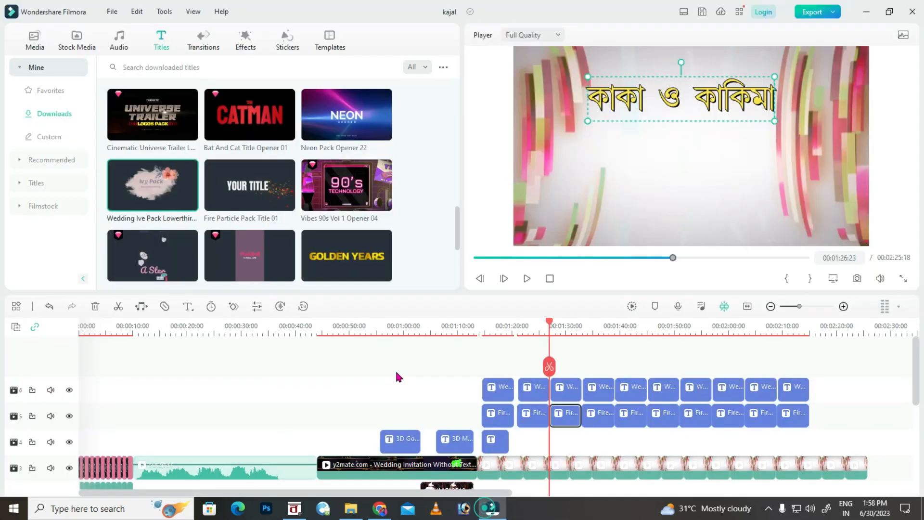
{"action": "double_click", "coordinate": [572, 398]}
{"action": "left_click", "coordinate": [93, 135]}
{"action": "key", "text": "ctrl+a"}
{"action": "key", "text": "ctrl+v"}
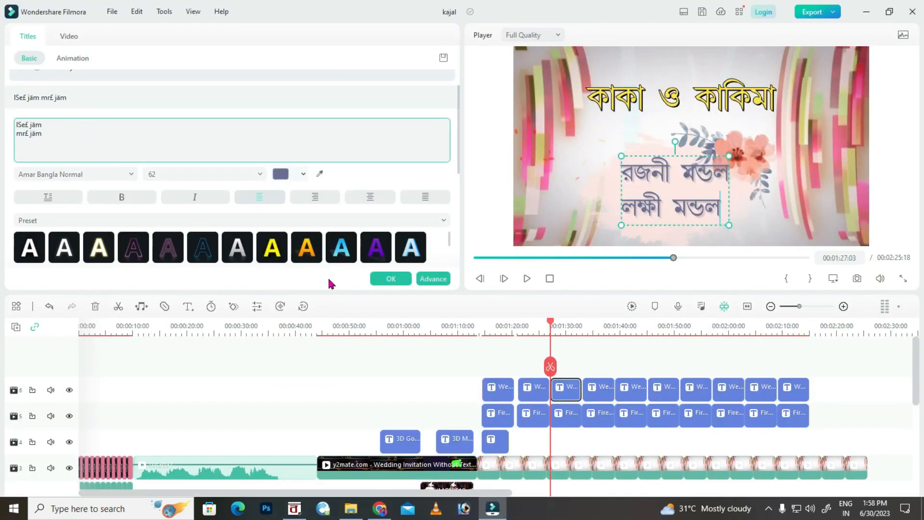
{"action": "left_click", "coordinate": [389, 279]}
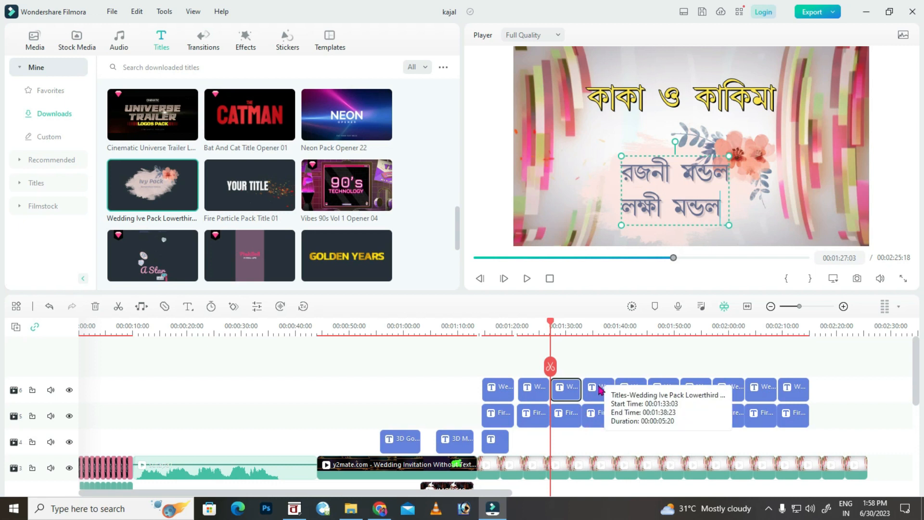
{"action": "double_click", "coordinate": [599, 416]}
{"action": "left_click", "coordinate": [294, 508]}
Change the slide heading to ভাই.
{"action": "left_click", "coordinate": [289, 368]}
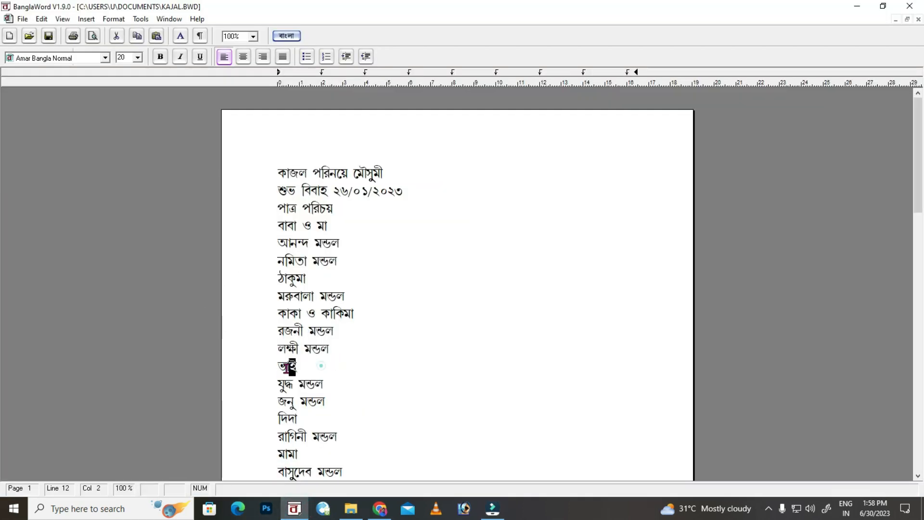
{"action": "left_click", "coordinate": [492, 508]}
{"action": "left_click", "coordinate": [74, 134]}
{"action": "key", "text": "ctrl+a"}
{"action": "key", "text": "ctrl+v"}
{"action": "left_click", "coordinate": [390, 279]}
Replace the fourth names title with the two ভাই names from BanglaWord.
{"action": "double_click", "coordinate": [599, 386]}
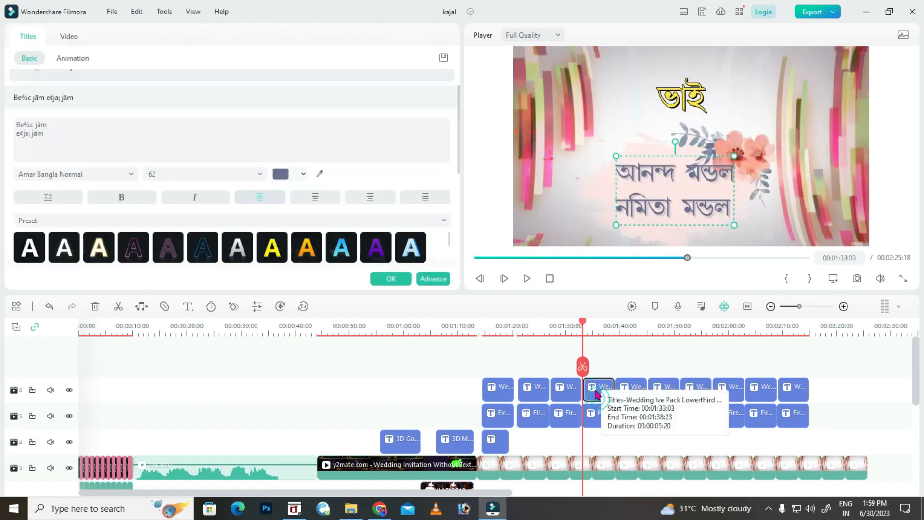
{"action": "left_click", "coordinate": [491, 508]}
{"action": "left_click_drag", "start_coordinate": [327, 403], "coordinate": [268, 388]}
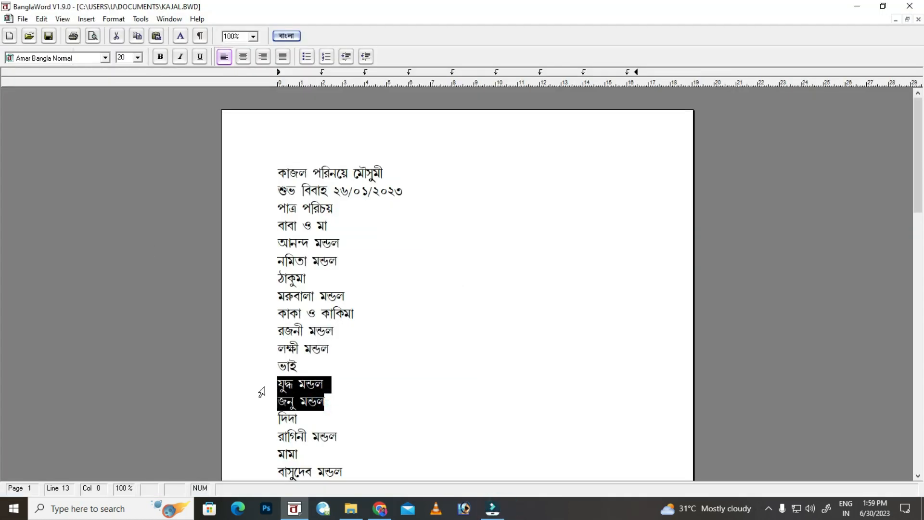
{"action": "left_click", "coordinate": [492, 508]}
{"action": "left_click", "coordinate": [87, 140]}
{"action": "key", "text": "ctrl+a"}
{"action": "key", "text": "ctrl+v"}
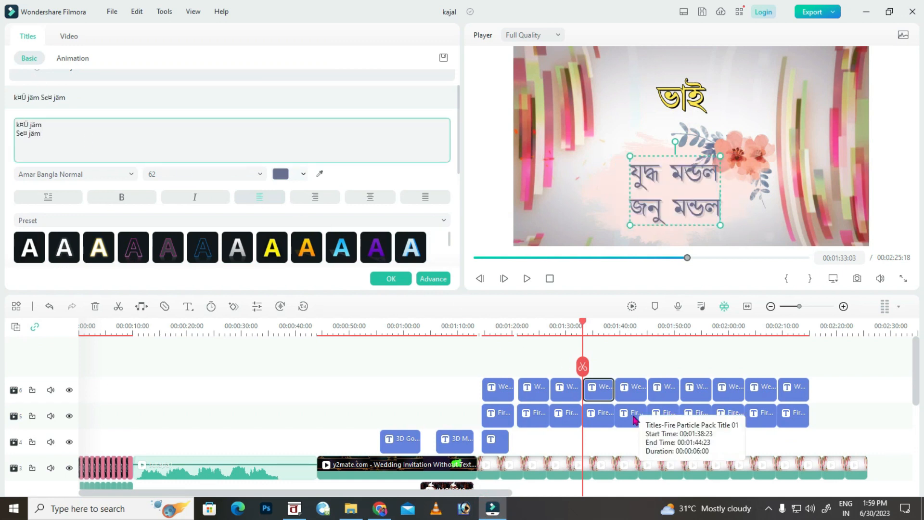
Change the fifth slide heading to দিদা.
{"action": "double_click", "coordinate": [634, 420]}
{"action": "left_click", "coordinate": [294, 509]}
{"action": "scroll", "coordinate": [344, 408], "scroll_direction": "down", "scroll_amount": 2}
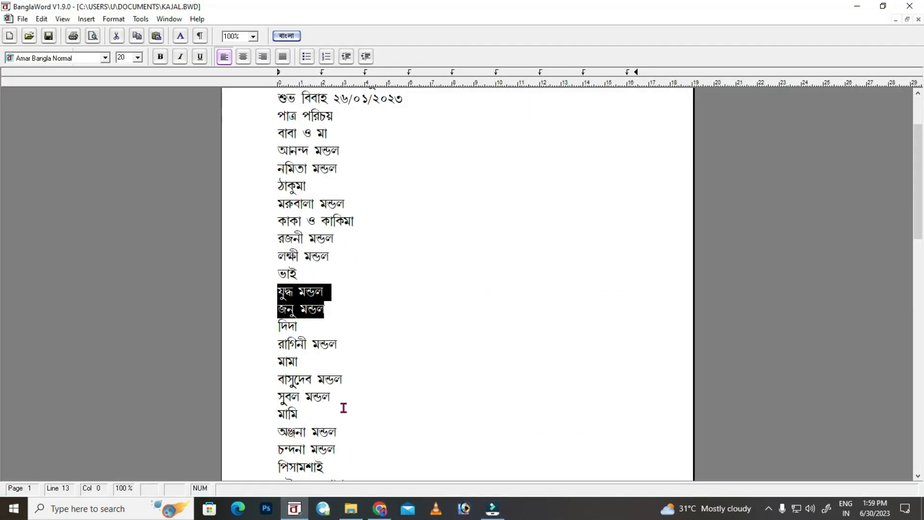
{"action": "scroll", "coordinate": [343, 408], "scroll_direction": "down", "scroll_amount": 2}
{"action": "left_click_drag", "start_coordinate": [306, 237], "coordinate": [273, 238]}
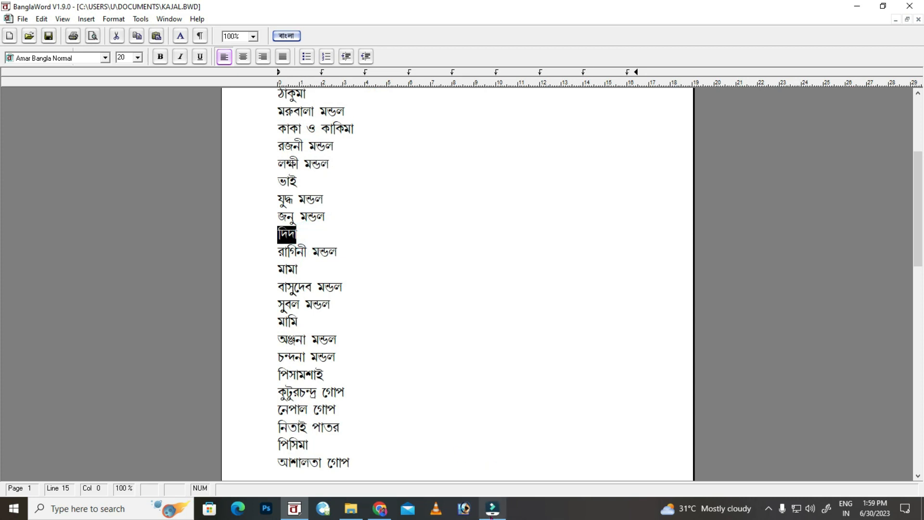
{"action": "left_click", "coordinate": [492, 509]}
{"action": "key", "text": "ctrl+a"}
{"action": "key", "text": "ctrl+v"}
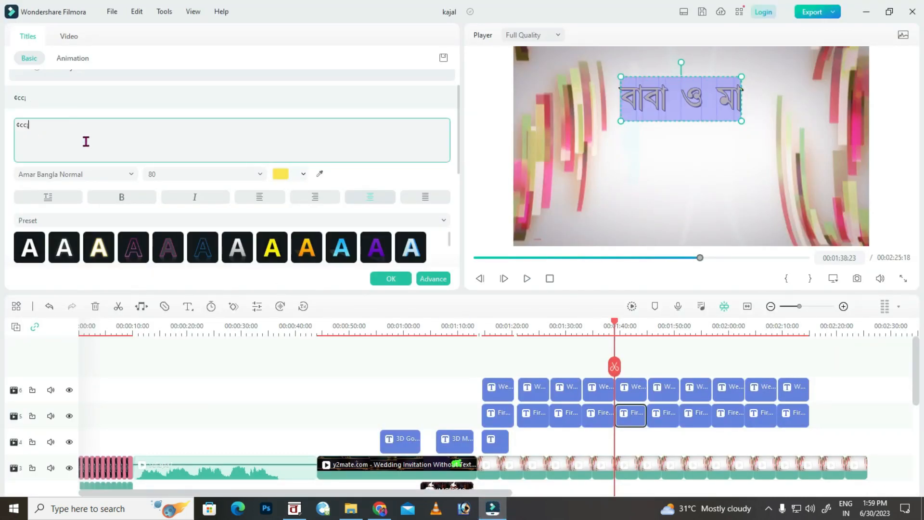
{"action": "left_click", "coordinate": [387, 279]}
Replace the fifth names title with the single দিদা name from BanglaWord.
{"action": "left_click", "coordinate": [490, 509]}
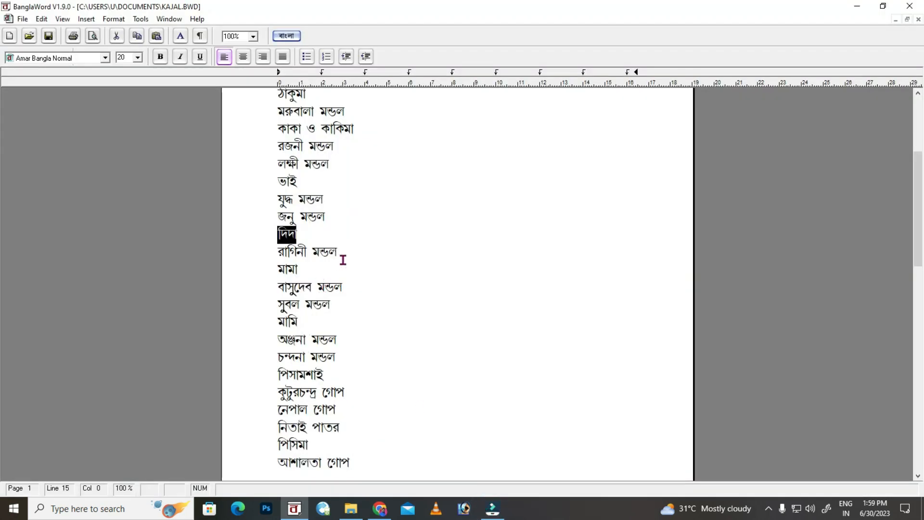
{"action": "left_click_drag", "start_coordinate": [349, 255], "coordinate": [267, 253]}
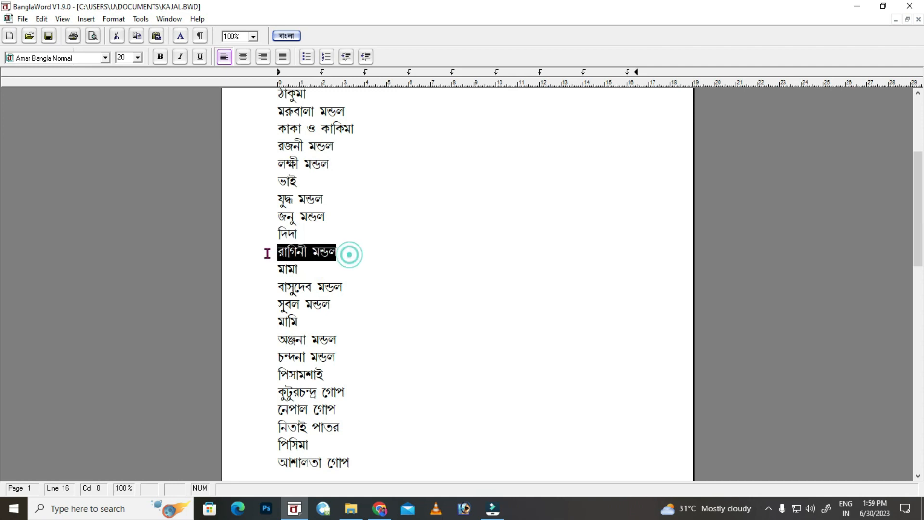
{"action": "left_click", "coordinate": [485, 509]}
{"action": "double_click", "coordinate": [640, 397]}
{"action": "left_click", "coordinate": [140, 134]}
{"action": "key", "text": "ctrl+a"}
{"action": "left_click", "coordinate": [394, 277]}
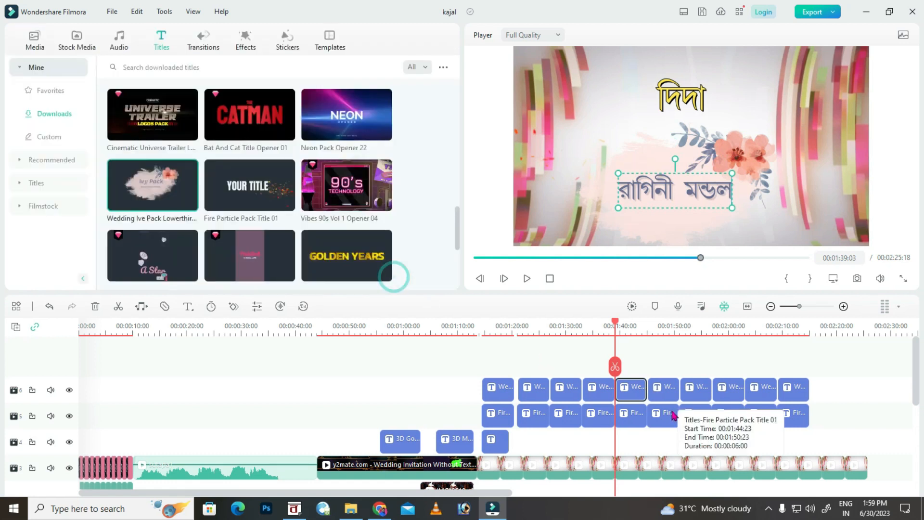
Change the sixth slide heading to মামা.
{"action": "double_click", "coordinate": [672, 412]}
{"action": "left_click", "coordinate": [302, 503]}
{"action": "left_click_drag", "start_coordinate": [303, 271], "coordinate": [267, 279]}
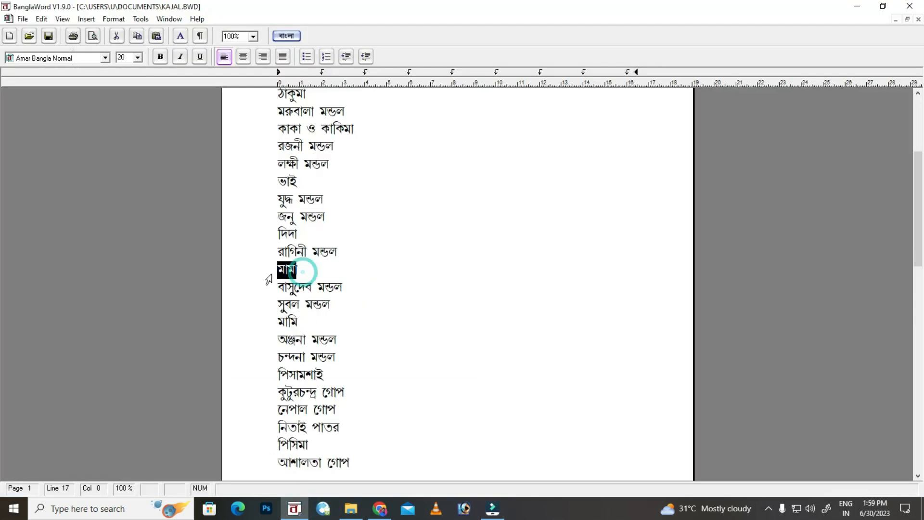
{"action": "left_click", "coordinate": [492, 508]}
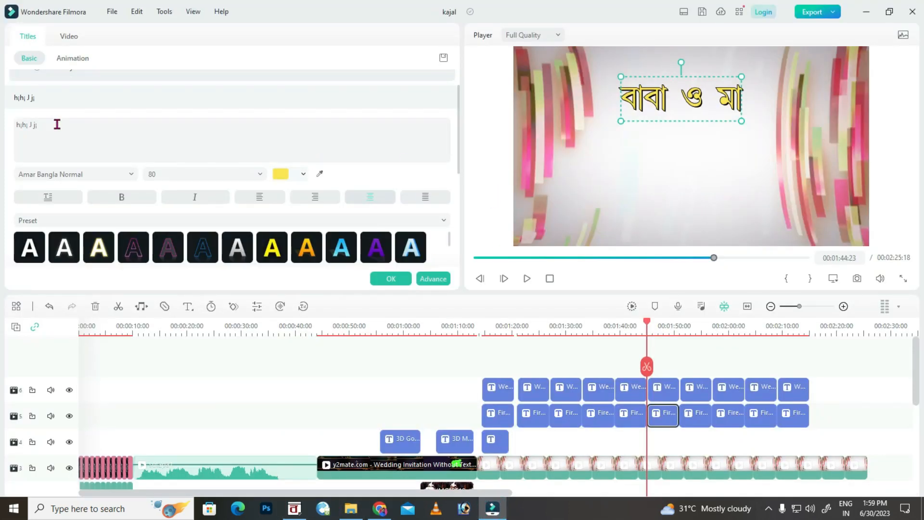
{"action": "triple_click", "coordinate": [57, 124]}
{"action": "type", "text": "gvgv"}
Put the two মামা names into the sixth names title, centre-aligned.
{"action": "left_click", "coordinate": [391, 279]}
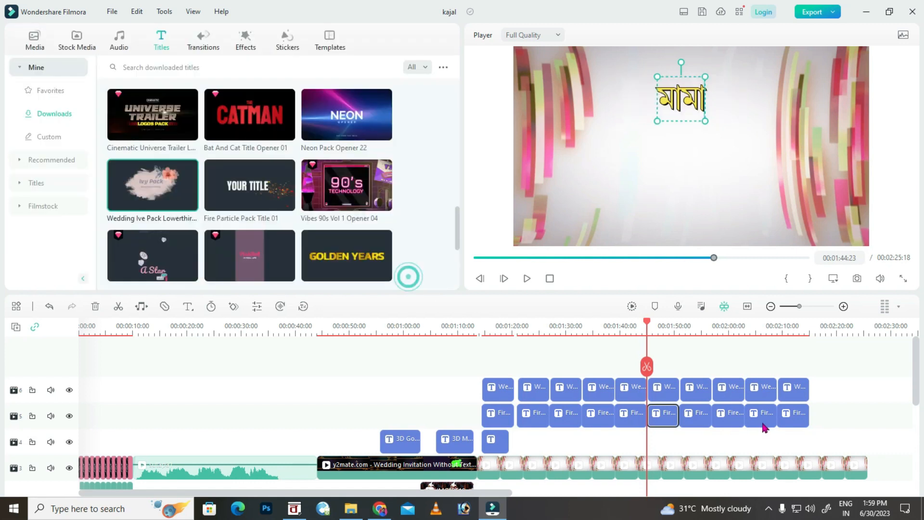
{"action": "double_click", "coordinate": [663, 389]}
{"action": "left_click", "coordinate": [294, 508]}
{"action": "left_click_drag", "start_coordinate": [338, 309], "coordinate": [259, 292]}
{"action": "left_click", "coordinate": [492, 508]}
{"action": "left_click", "coordinate": [59, 138]}
{"action": "key", "text": "ctrl+a"}
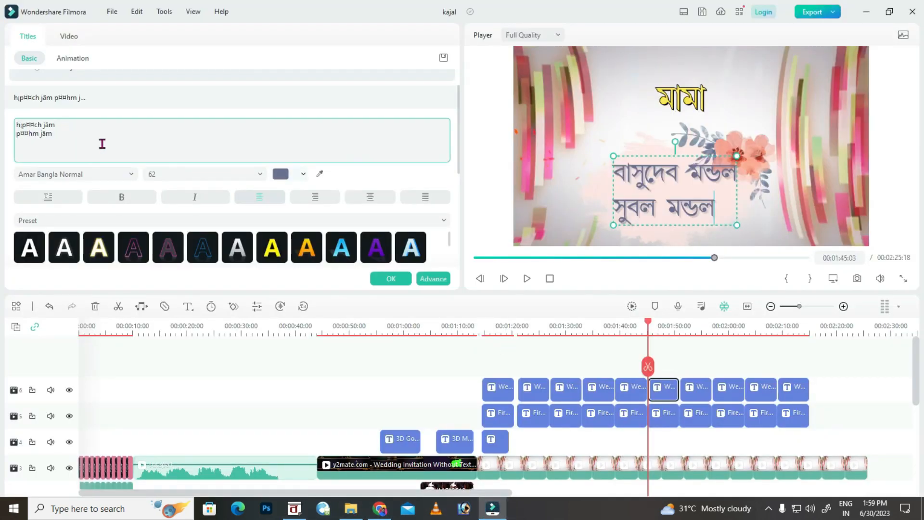
{"action": "key", "text": "ctrl+a"}
{"action": "left_click", "coordinate": [371, 197]}
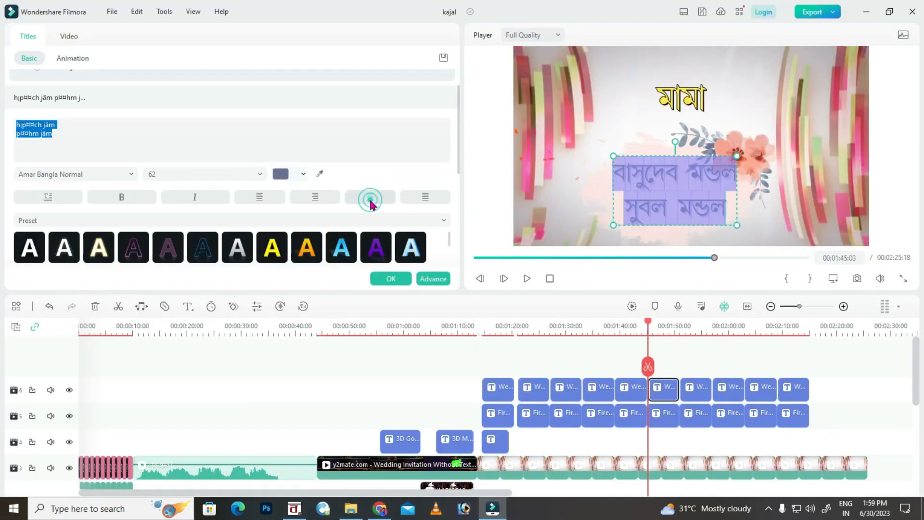
{"action": "left_click", "coordinate": [402, 275]}
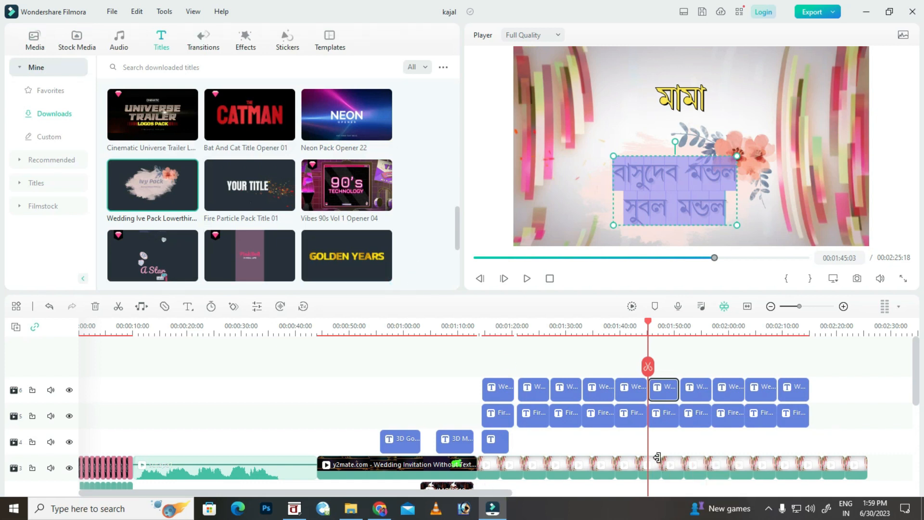
Change the next slide's heading to মামি.
{"action": "double_click", "coordinate": [690, 413]}
{"action": "left_click", "coordinate": [295, 508]}
{"action": "left_click_drag", "start_coordinate": [314, 327], "coordinate": [266, 327]}
{"action": "left_click", "coordinate": [487, 514]}
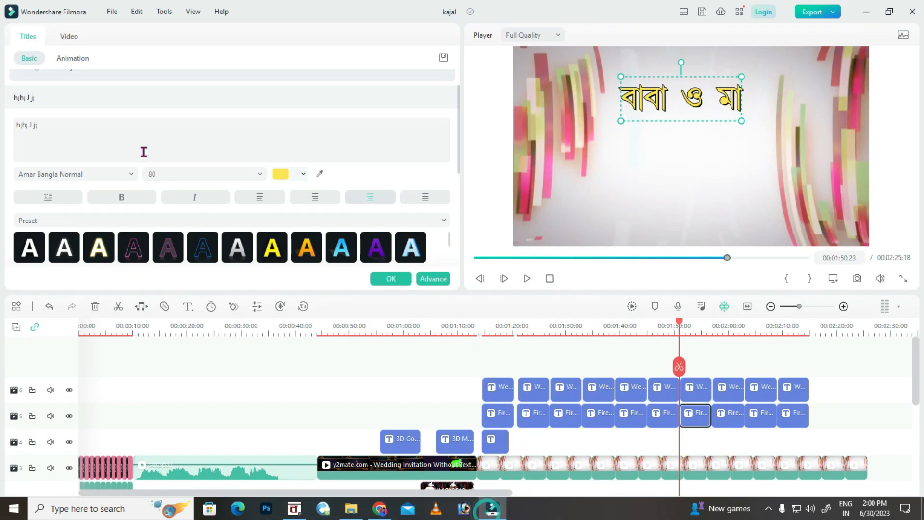
{"action": "left_click", "coordinate": [121, 131]}
{"action": "key", "text": "ctrl+a"}
{"action": "left_click", "coordinate": [377, 277]}
Replace that slide's names title with the two মামি names.
{"action": "double_click", "coordinate": [686, 388]}
{"action": "left_click", "coordinate": [500, 509]}
{"action": "left_click_drag", "start_coordinate": [334, 357], "coordinate": [261, 346]}
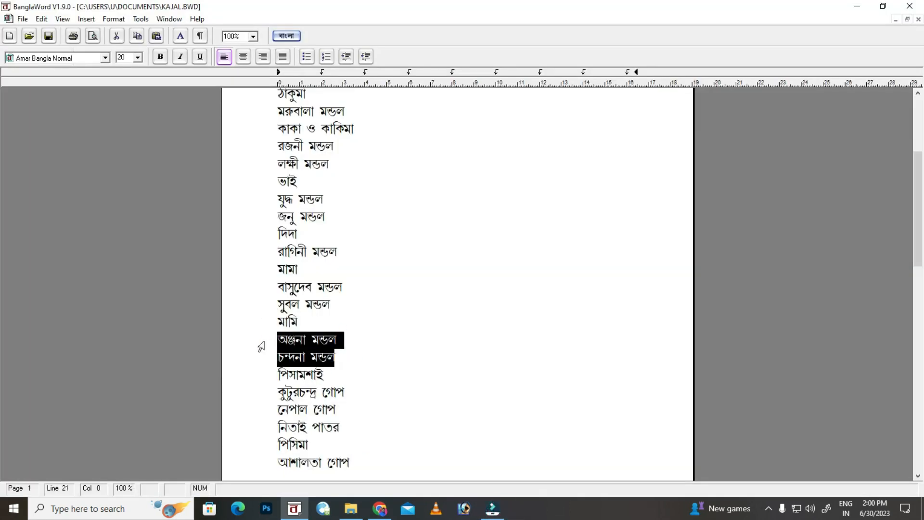
{"action": "left_click", "coordinate": [491, 508]}
{"action": "left_click", "coordinate": [80, 146]}
{"action": "key", "text": "ctrl+a"}
{"action": "left_click", "coordinate": [391, 279]}
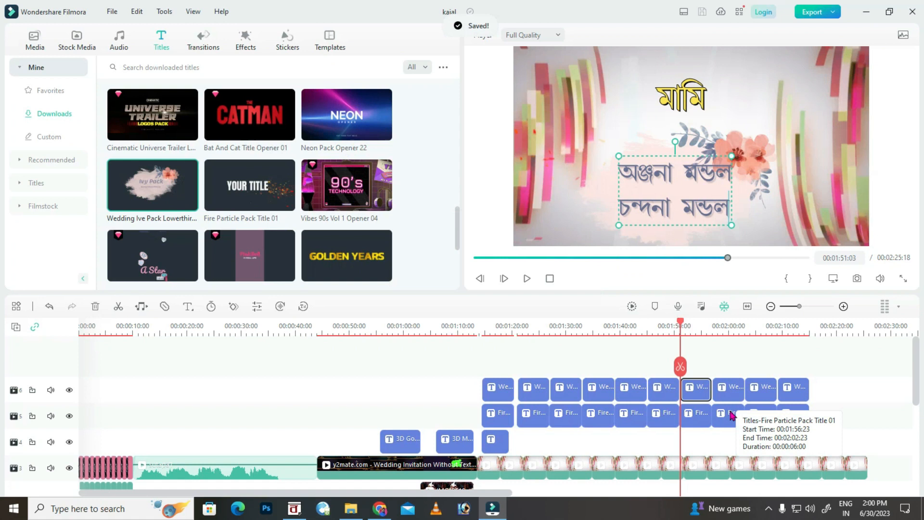
Change the following slide's heading to পিসামশাই.
{"action": "double_click", "coordinate": [731, 414]}
{"action": "left_click", "coordinate": [294, 509]}
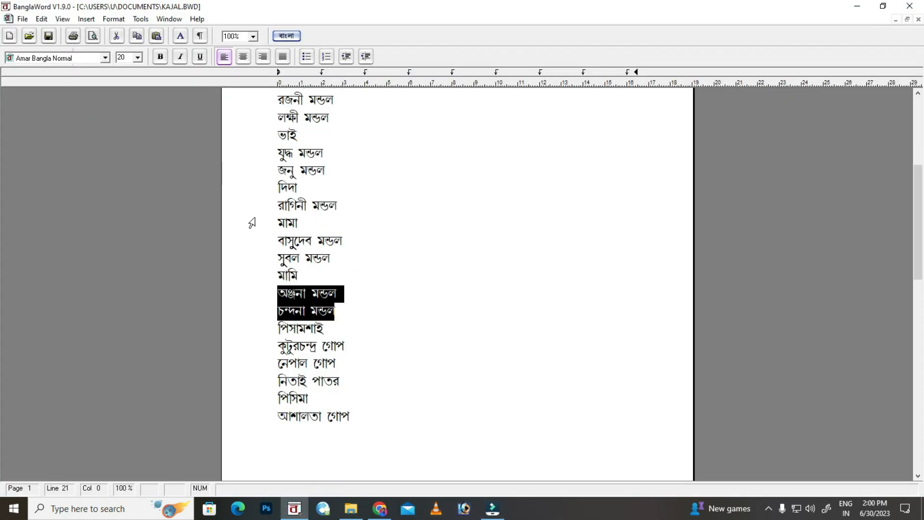
{"action": "scroll", "coordinate": [251, 223], "scroll_direction": "down", "scroll_amount": 1}
{"action": "left_click_drag", "start_coordinate": [338, 281], "coordinate": [263, 289]}
{"action": "key", "text": "ctrl+c"}
{"action": "left_click", "coordinate": [492, 506]}
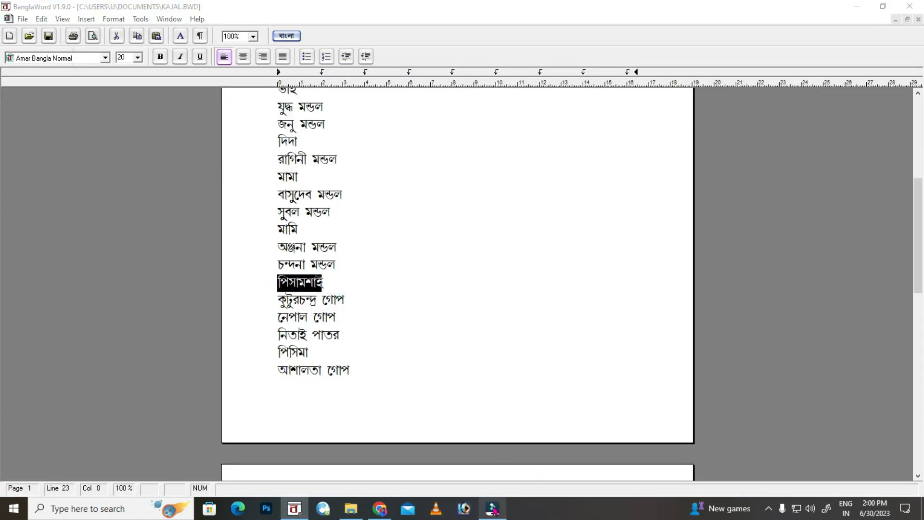
{"action": "left_click", "coordinate": [140, 134]}
{"action": "key", "text": "ctrl+a"}
{"action": "key", "text": "ctrl+v"}
{"action": "left_click", "coordinate": [391, 279]}
Paste the three পিসামশাই names, shrink them to size 51 and place them beside the flowers.
{"action": "double_click", "coordinate": [726, 394]}
{"action": "left_click", "coordinate": [495, 507]}
{"action": "left_click_drag", "start_coordinate": [346, 285], "coordinate": [261, 260]}
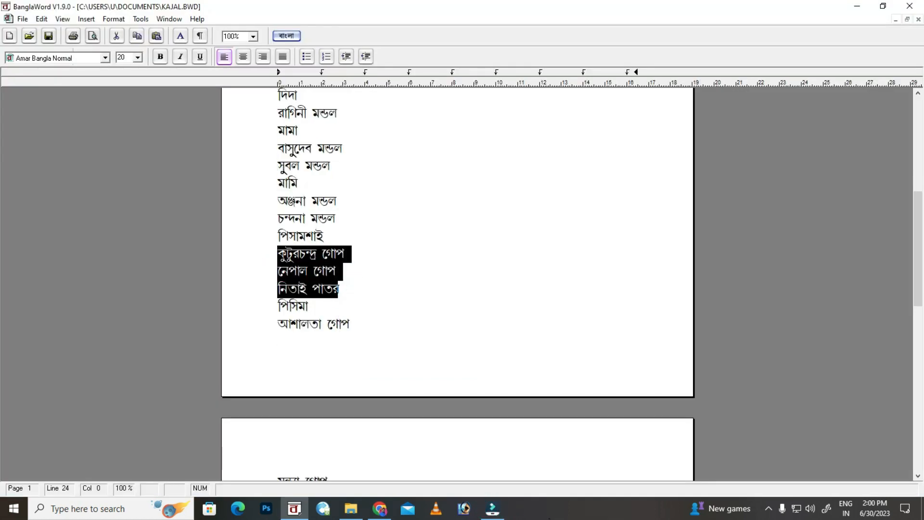
{"action": "left_click", "coordinate": [492, 508]}
{"action": "left_click", "coordinate": [102, 141]}
{"action": "key", "text": "ctrl+a"}
{"action": "key", "text": "ctrl+v"}
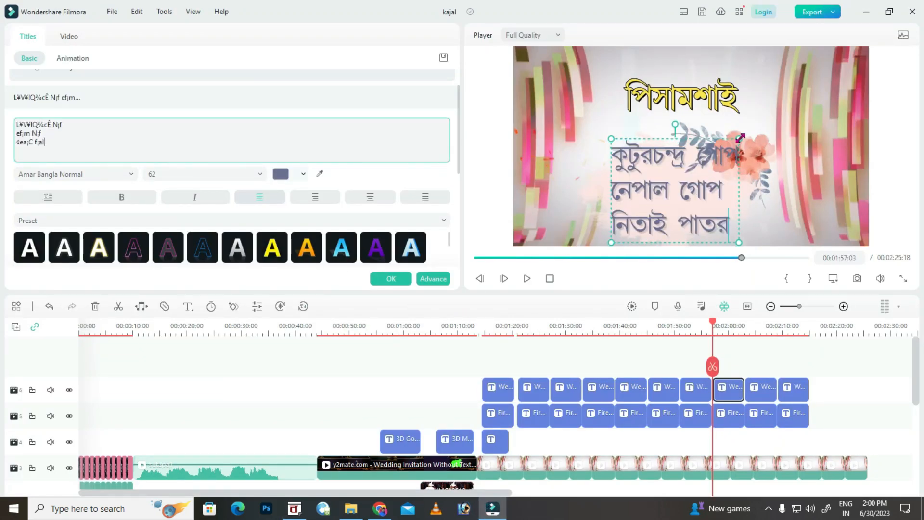
{"action": "left_click_drag", "start_coordinate": [740, 138], "coordinate": [717, 156]}
{"action": "mouse_move", "coordinate": [696, 190]}
{"action": "left_mouse_down"}
{"action": "mouse_move", "coordinate": [679, 178]}
{"action": "mouse_move", "coordinate": [709, 187]}
{"action": "left_mouse_up"}
Change the next slide's heading to পিসিমা.
{"action": "left_click", "coordinate": [390, 279]}
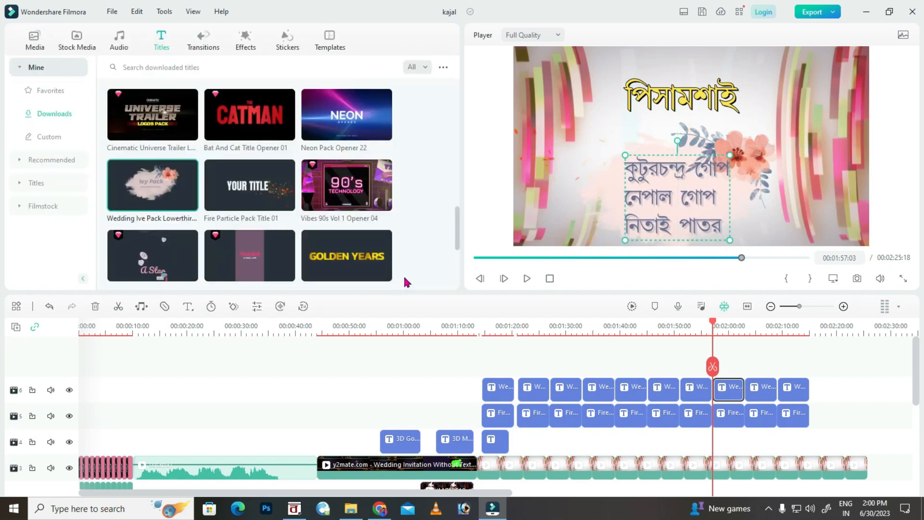
{"action": "double_click", "coordinate": [760, 415]}
{"action": "left_click", "coordinate": [493, 510]}
{"action": "left_click_drag", "start_coordinate": [308, 306], "coordinate": [267, 313]}
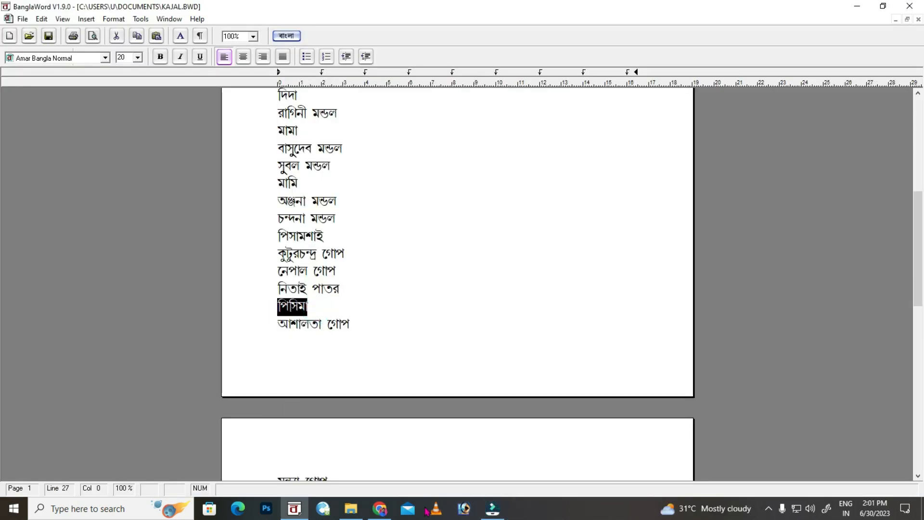
{"action": "left_click", "coordinate": [493, 508]}
{"action": "left_click", "coordinate": [79, 137]}
{"action": "key", "text": "ctrl+a"}
{"action": "key", "text": "ctrl+v"}
Paste the three পিসিমা names, shrink them to size 50 beside the flowers.
{"action": "left_click", "coordinate": [492, 509]}
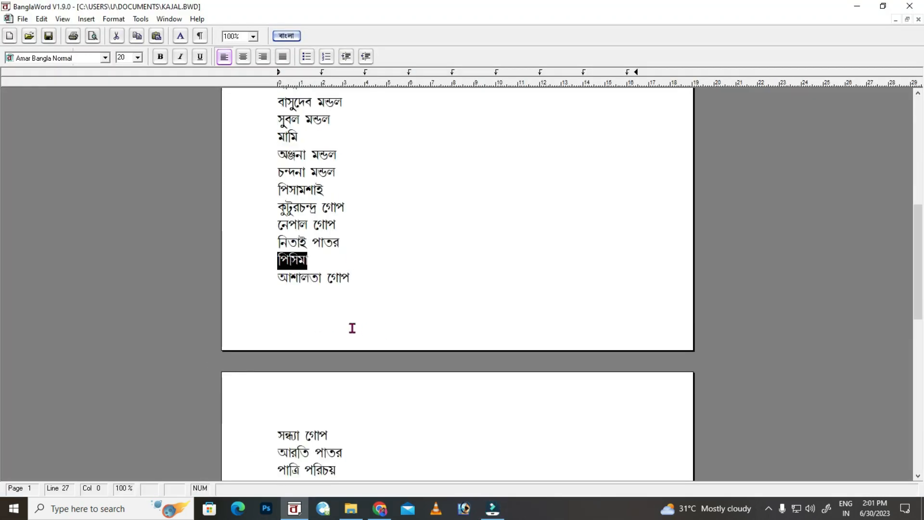
{"action": "scroll", "coordinate": [352, 328], "scroll_direction": "down", "scroll_amount": 1}
{"action": "left_click_drag", "start_coordinate": [341, 407], "coordinate": [257, 253]}
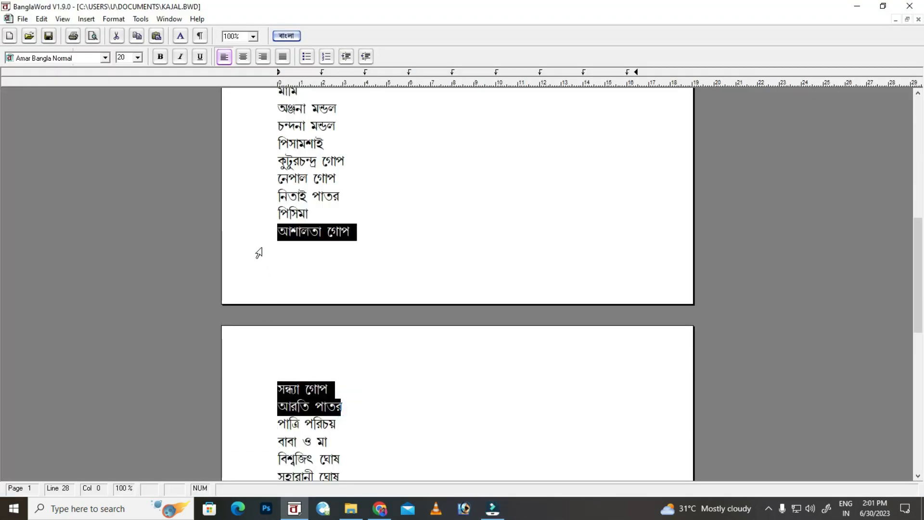
{"action": "left_click", "coordinate": [493, 509]}
{"action": "left_click", "coordinate": [102, 140]}
{"action": "key", "text": "ctrl+a"}
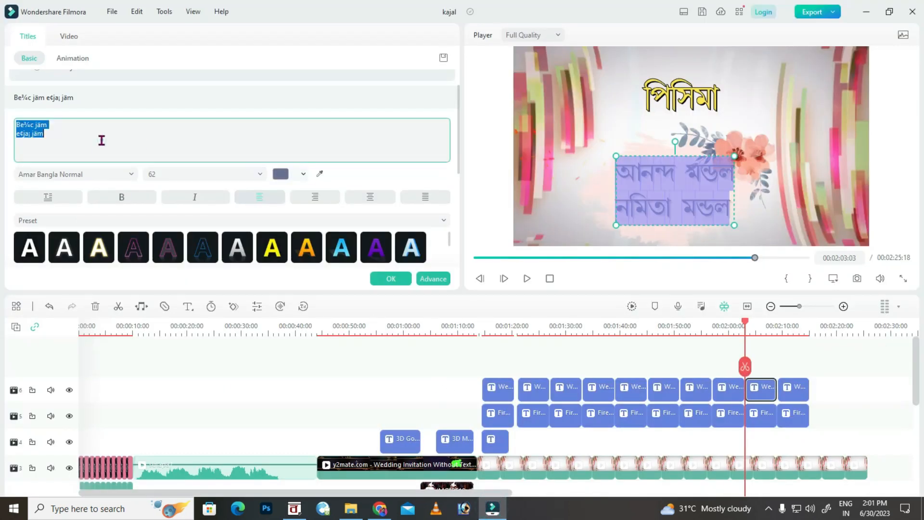
{"action": "key", "text": "ctrl+v"}
{"action": "left_click_drag", "start_coordinate": [744, 139], "coordinate": [718, 159]}
{"action": "left_click_drag", "start_coordinate": [683, 194], "coordinate": [697, 197]}
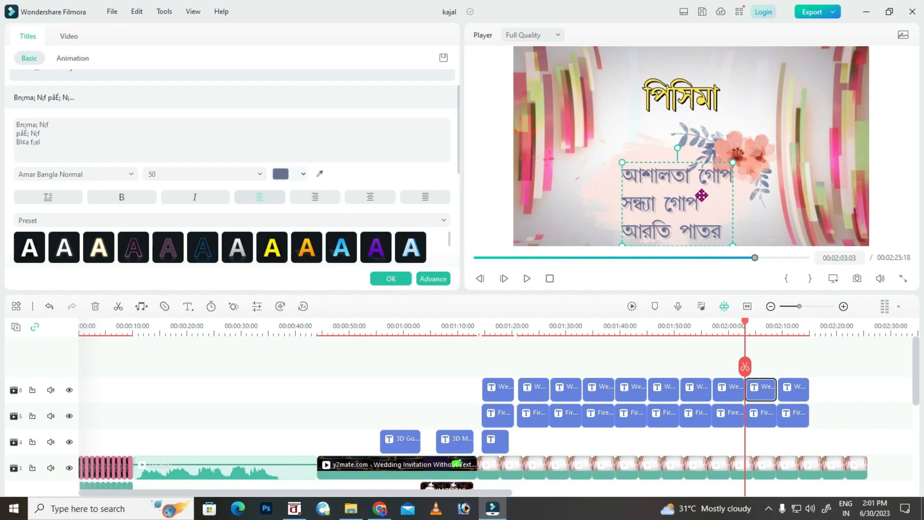
{"action": "left_click", "coordinate": [391, 278]}
Open the last slide's heading, then bring up options for the track-4 caption clip.
{"action": "double_click", "coordinate": [803, 417]}
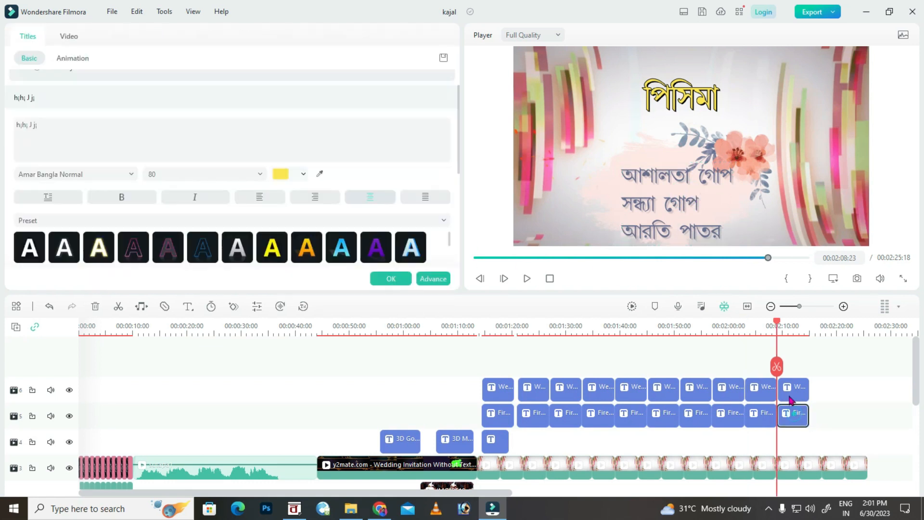
{"action": "left_click", "coordinate": [306, 509]}
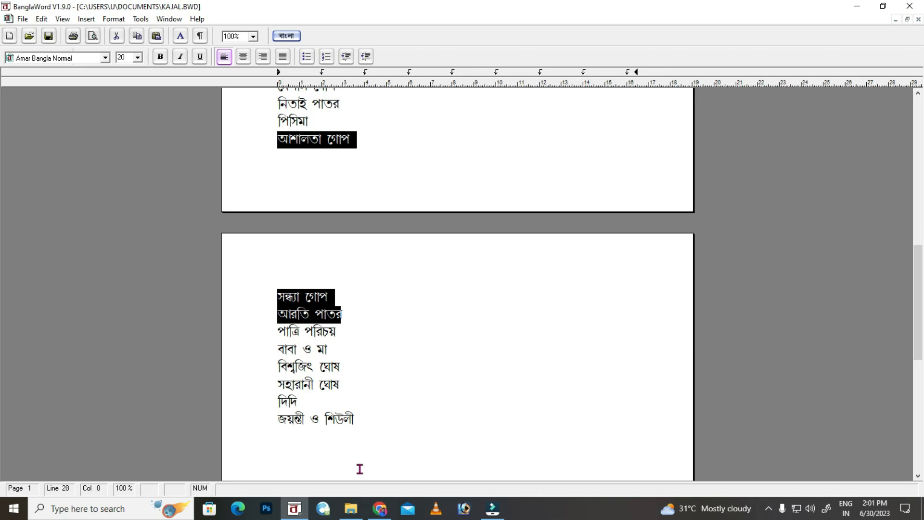
{"action": "left_click", "coordinate": [483, 514]}
{"action": "left_click", "coordinate": [496, 441]}
{"action": "right_click", "coordinate": [498, 441]}
Paste a copy of the track-4 caption title onto the last slide.
{"action": "left_click", "coordinate": [756, 356]}
{"action": "left_click", "coordinate": [790, 439]}
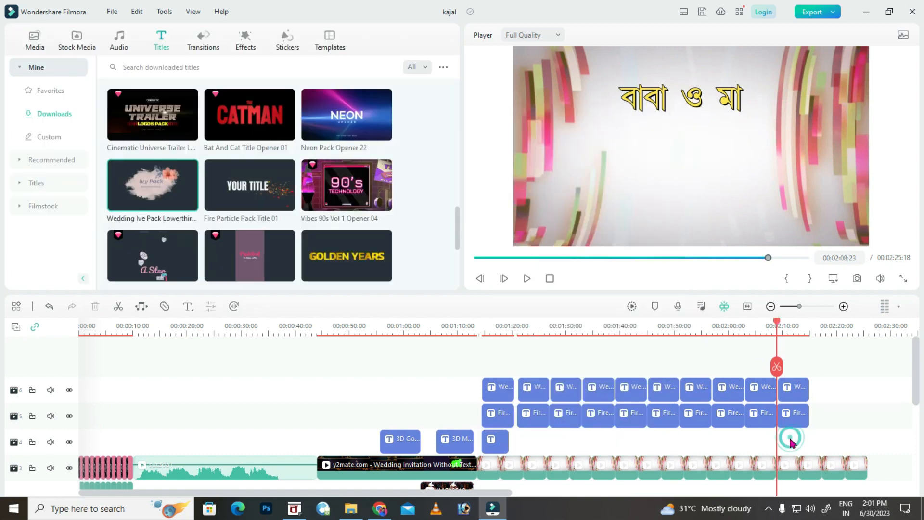
{"action": "key", "text": "ctrl+v"}
{"action": "double_click", "coordinate": [794, 444]}
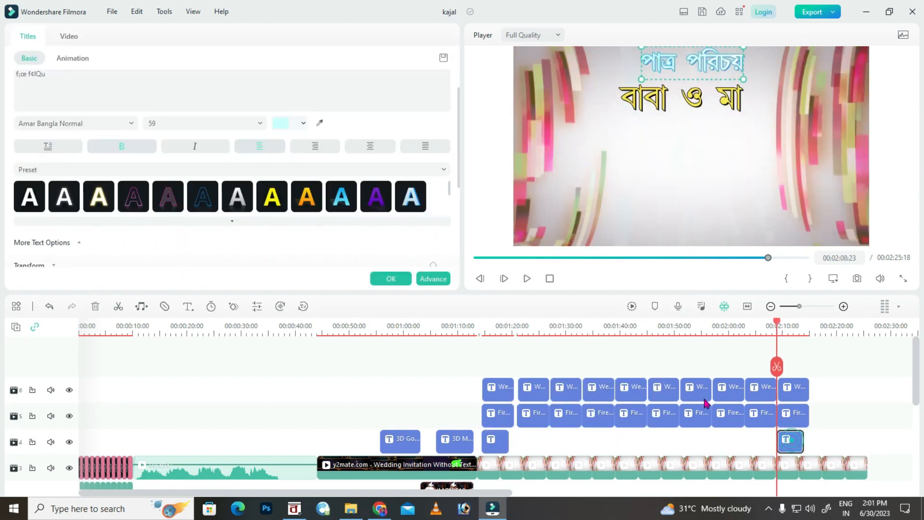
Change the pasted caption's text to পাত্রি পরিচয়.
{"action": "left_click", "coordinate": [294, 508]}
{"action": "left_click_drag", "start_coordinate": [335, 331], "coordinate": [258, 342]}
{"action": "left_click", "coordinate": [492, 508]}
{"action": "left_click", "coordinate": [713, 69]}
{"action": "double_click", "coordinate": [790, 447]}
{"action": "left_click", "coordinate": [64, 80]}
{"action": "key", "text": "ctrl+a"}
{"action": "key", "text": "ctrl+v"}
{"action": "left_click", "coordinate": [383, 281]}
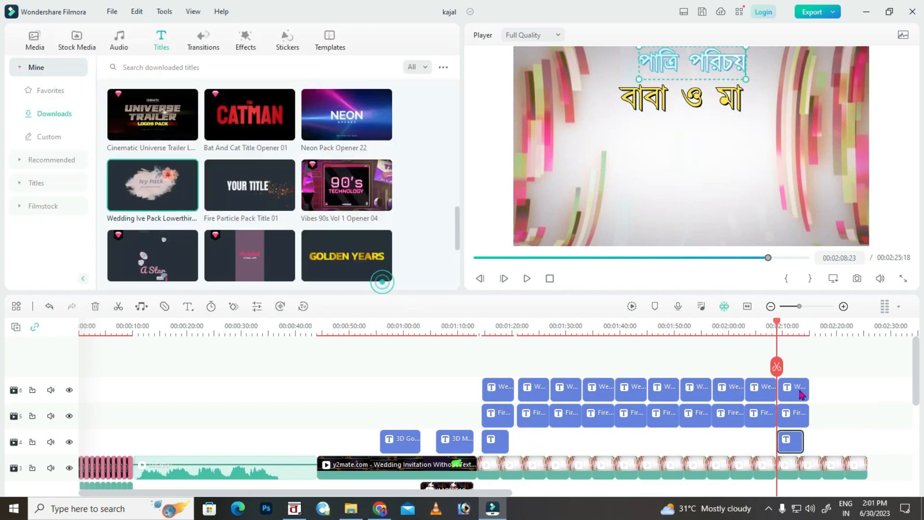
Replace the last slide's names title with the parents' two names.
{"action": "double_click", "coordinate": [794, 394]}
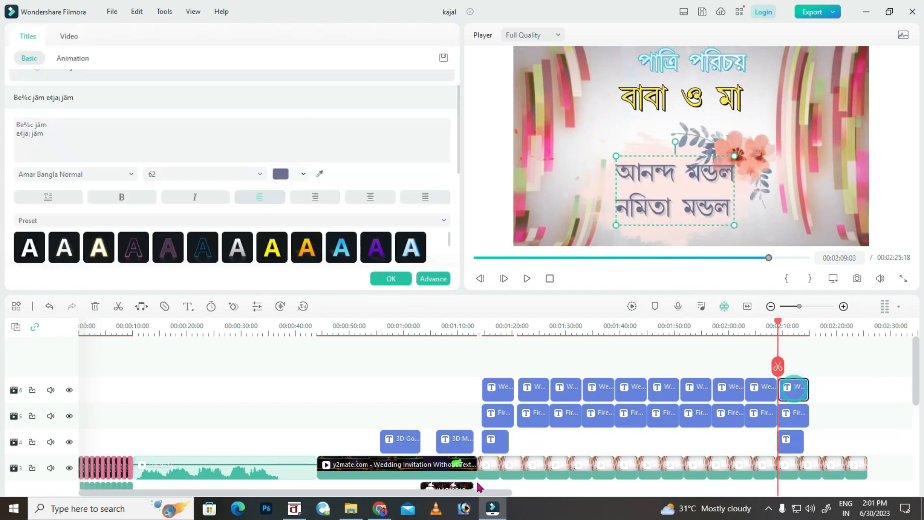
{"action": "left_click", "coordinate": [492, 508]}
{"action": "left_click_drag", "start_coordinate": [338, 384], "coordinate": [253, 368]}
{"action": "left_click", "coordinate": [492, 508]}
{"action": "left_click", "coordinate": [77, 142]}
{"action": "key", "text": "ctrl+a"}
{"action": "left_click", "coordinate": [391, 279]}
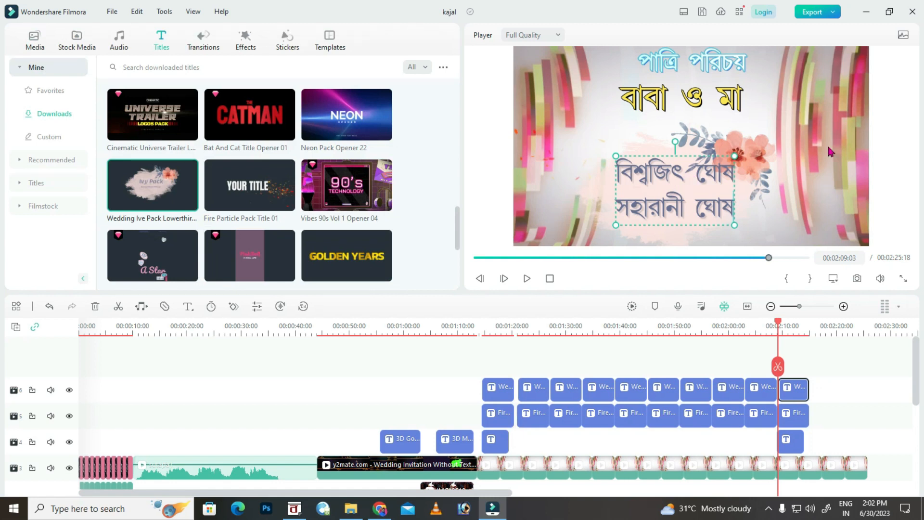
Save the Filmora project with Ctrl+S.
{"action": "left_click", "coordinate": [866, 12]}
{"action": "left_click", "coordinate": [866, 13]}
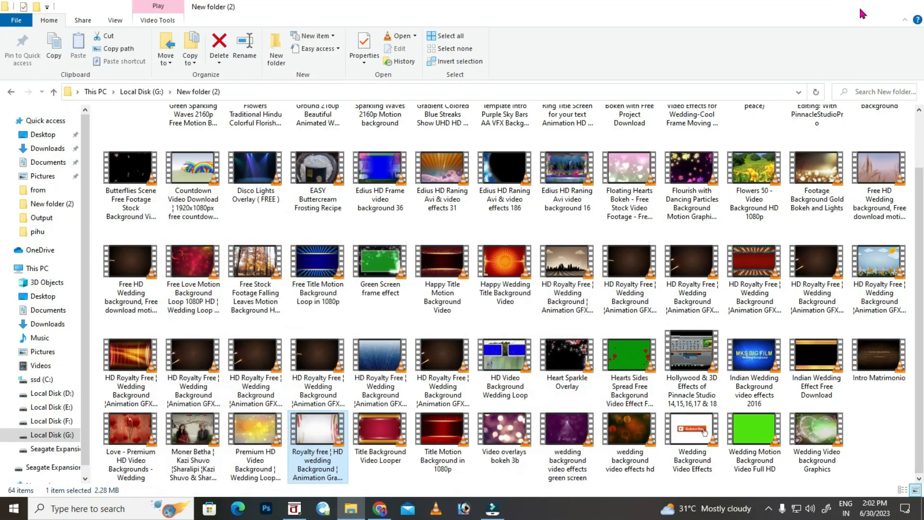
{"action": "left_click", "coordinate": [866, 13]}
{"action": "left_click", "coordinate": [491, 508]}
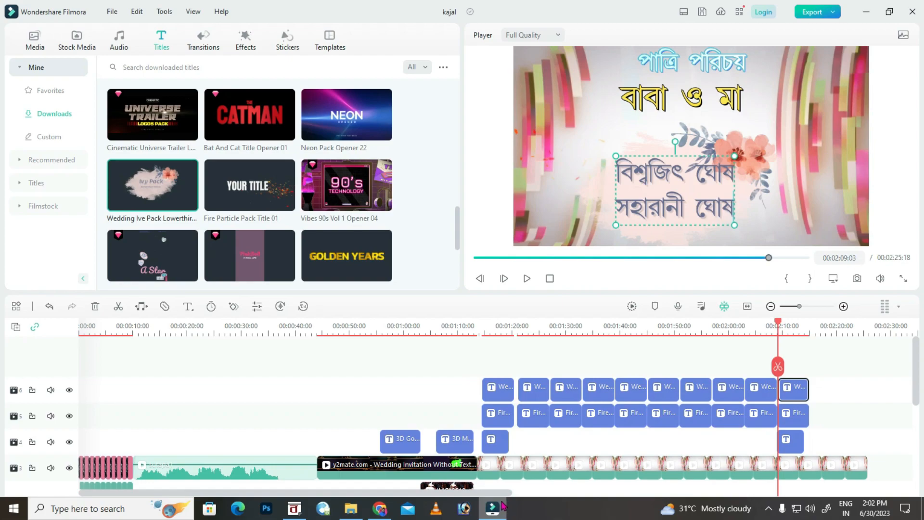
{"action": "key", "text": "ctrl+s"}
Copy the last slide's heading and names title pair and paste it at the end.
{"action": "left_click_drag", "start_coordinate": [776, 325], "coordinate": [811, 331]}
{"action": "left_click", "coordinate": [795, 419], "text": "ctrl"}
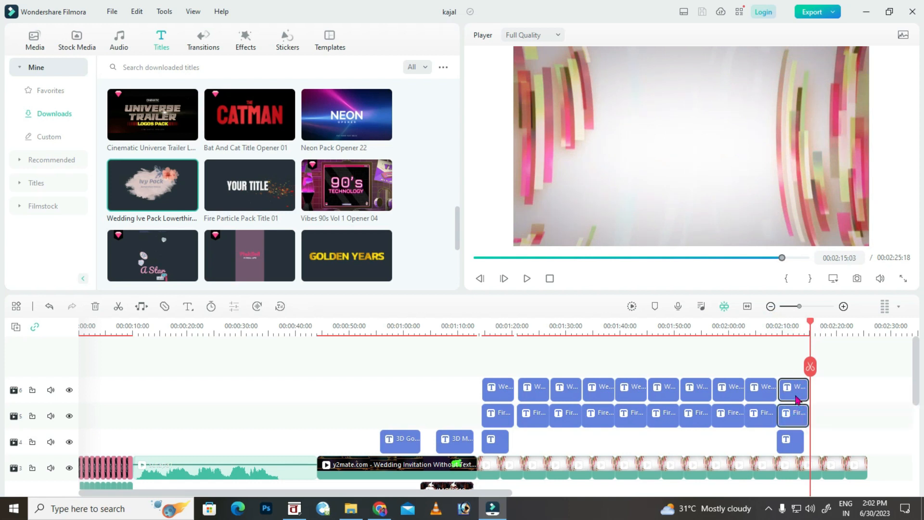
{"action": "right_click", "coordinate": [796, 401]}
{"action": "left_click", "coordinate": [738, 68]}
{"action": "key", "text": "ctrl+v"}
{"action": "key", "text": "ctrl+v"}
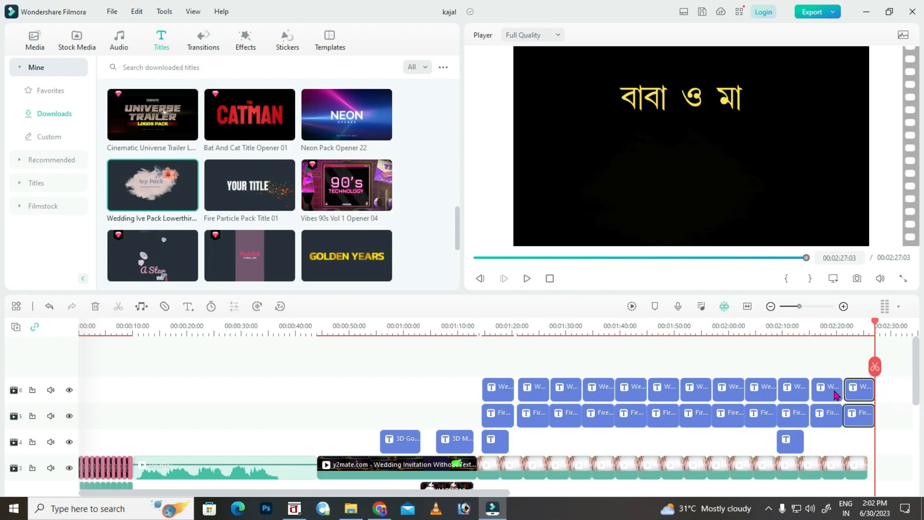
Change the new slide's heading to দিদি, pasted from the name list document.
{"action": "double_click", "coordinate": [826, 414]}
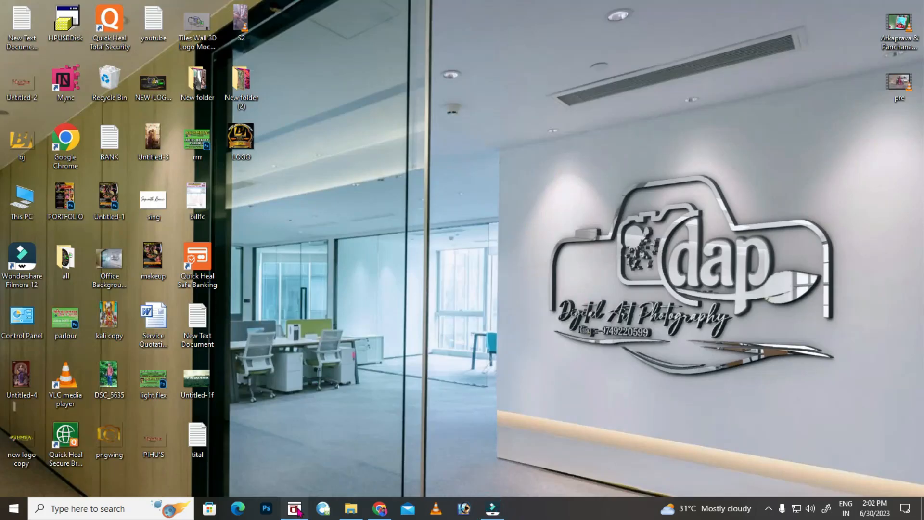
{"action": "left_click", "coordinate": [295, 509]}
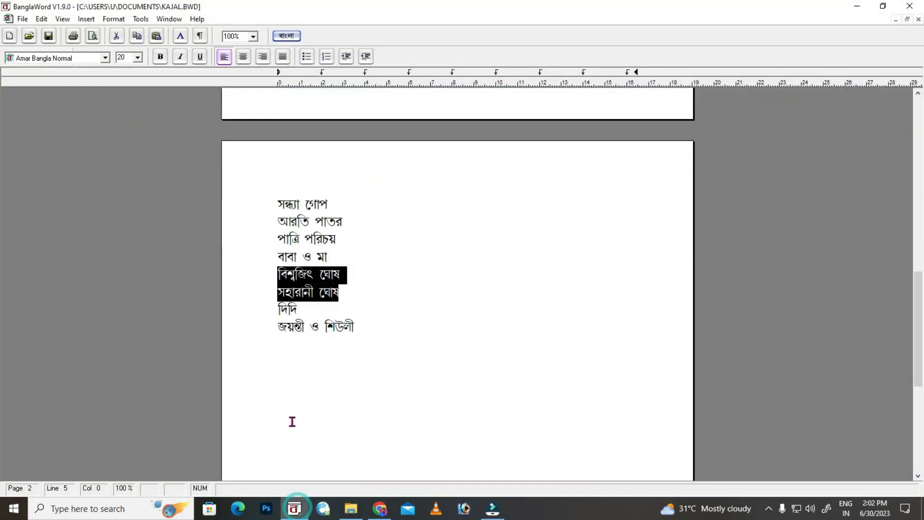
{"action": "left_click", "coordinate": [264, 314]}
{"action": "key", "text": "alt+Tab"}
{"action": "left_click", "coordinate": [98, 132]}
{"action": "key", "text": "ctrl+a"}
{"action": "key", "text": "ctrl+v"}
{"action": "left_click", "coordinate": [383, 279]}
Replace the slide's names line with the sisters' names and delete the two extra end title clips.
{"action": "double_click", "coordinate": [827, 390]}
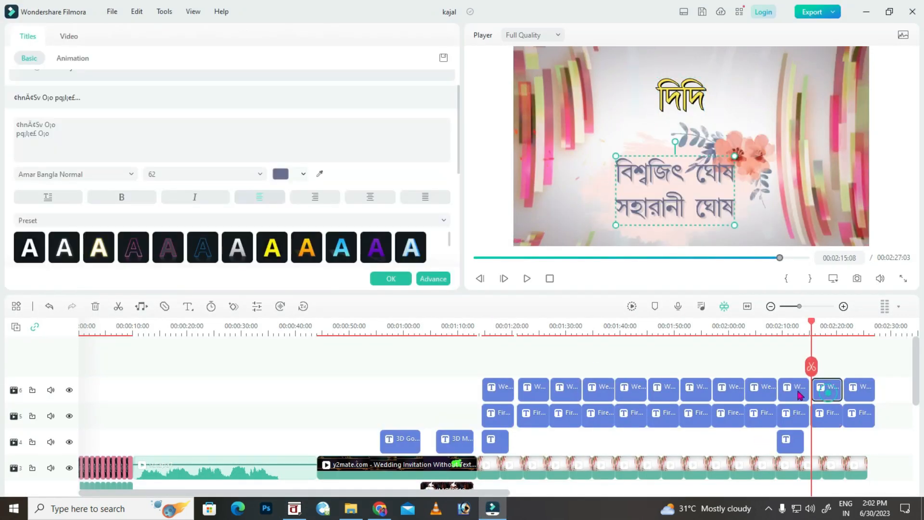
{"action": "left_click", "coordinate": [294, 507]}
{"action": "left_click", "coordinate": [258, 336]}
{"action": "key", "text": "ctrl+c"}
{"action": "left_click", "coordinate": [492, 507]}
{"action": "left_click", "coordinate": [118, 134]}
{"action": "key", "text": "ctrl+a"}
{"action": "key", "text": "ctrl+v"}
{"action": "left_click", "coordinate": [395, 281]}
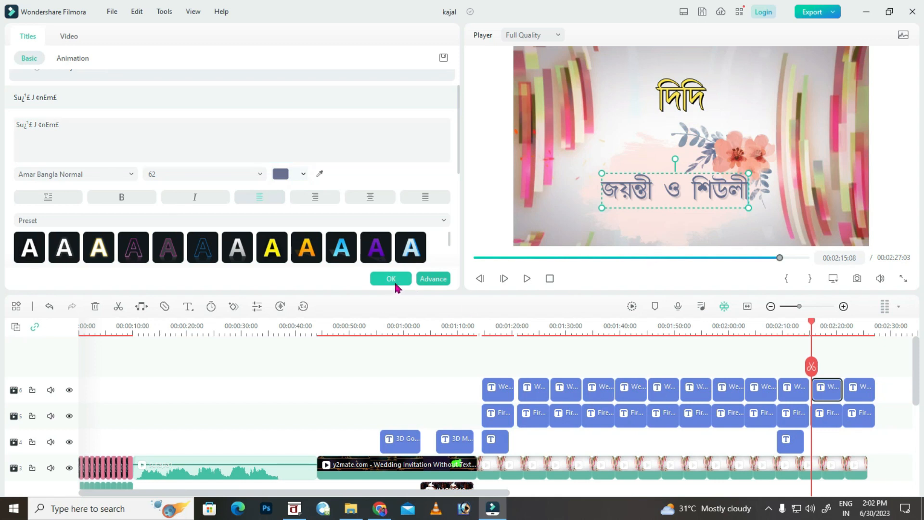
{"action": "left_click_drag", "start_coordinate": [882, 391], "coordinate": [859, 438]}
{"action": "key", "text": "Delete"}
Delete the leftover last clip on track 3.
{"action": "left_click", "coordinate": [859, 472]}
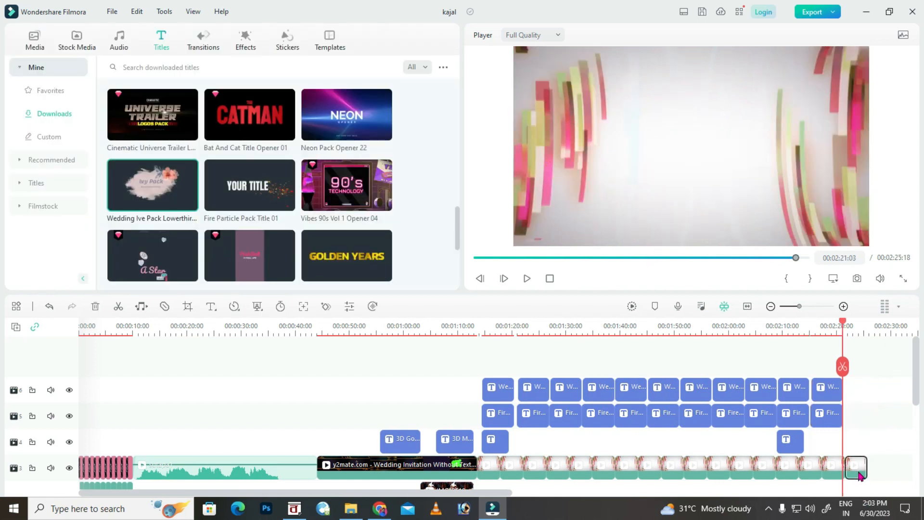
{"action": "key", "text": "Delete"}
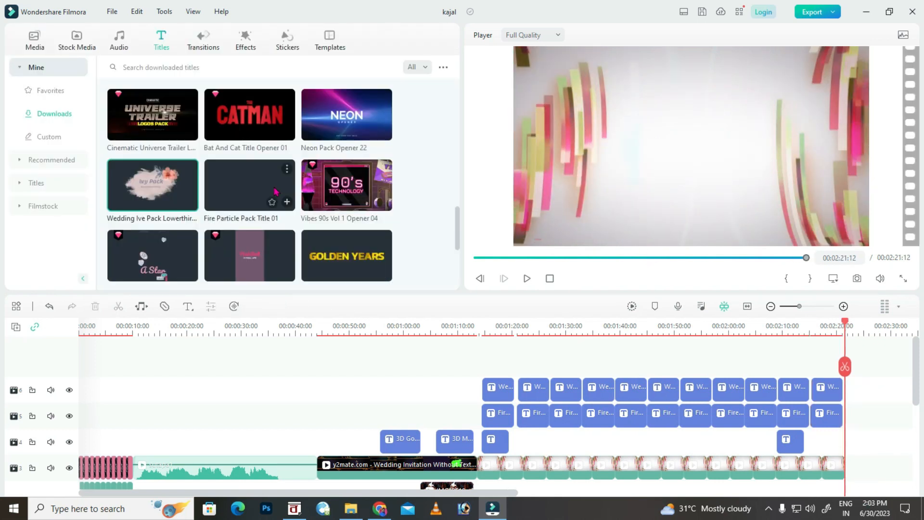
{"action": "scroll", "coordinate": [317, 161], "scroll_direction": "down", "scroll_amount": 3}
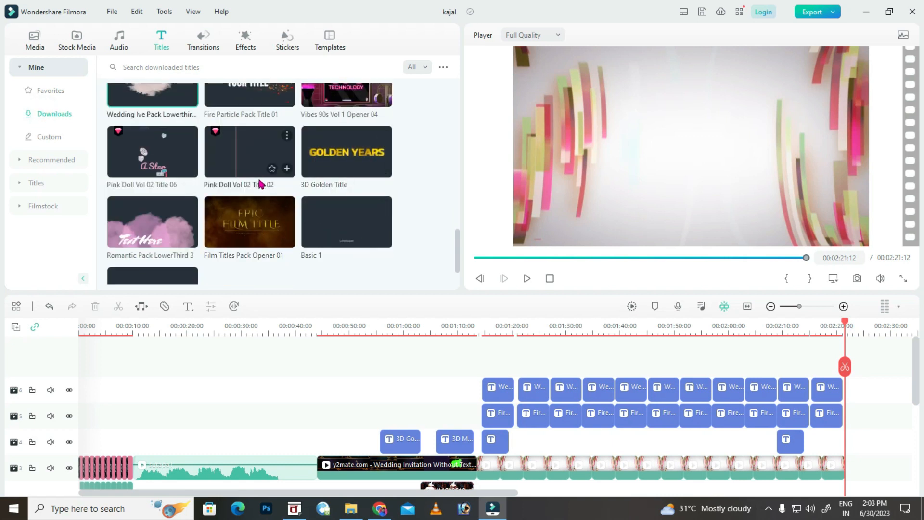
{"action": "scroll", "coordinate": [260, 184], "scroll_direction": "up", "scroll_amount": 2}
{"action": "scroll", "coordinate": [260, 183], "scroll_direction": "up", "scroll_amount": 2}
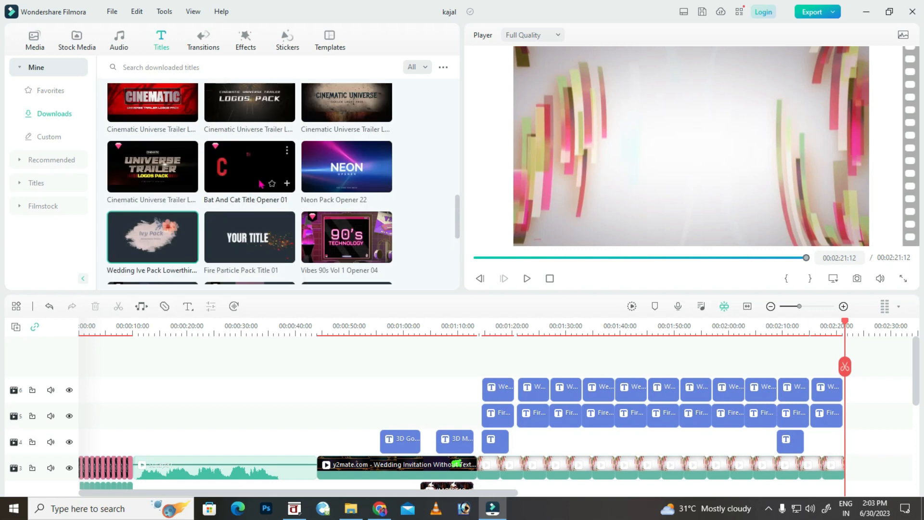
{"action": "scroll", "coordinate": [309, 217], "scroll_direction": "down", "scroll_amount": 3}
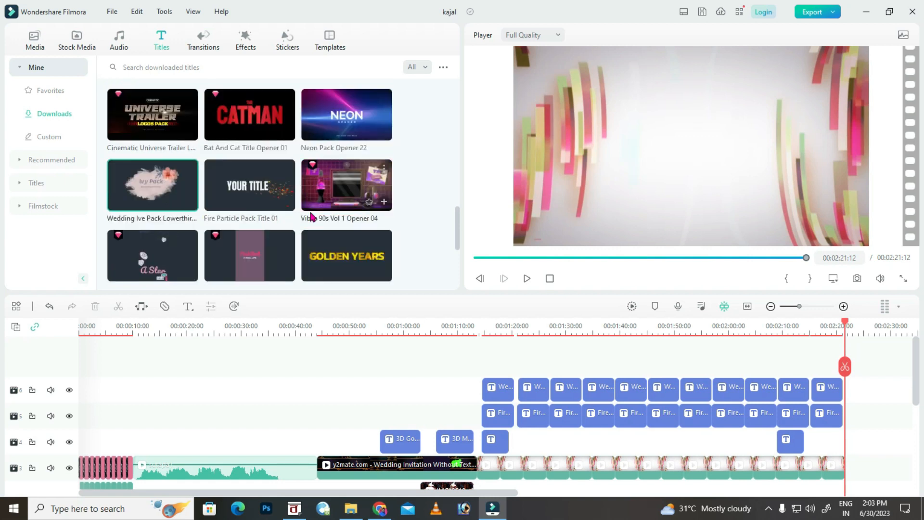
Try the Film Titles Pack Opener 01 title at the end of track 3, then remove it.
{"action": "left_click_drag", "start_coordinate": [231, 216], "coordinate": [857, 467]}
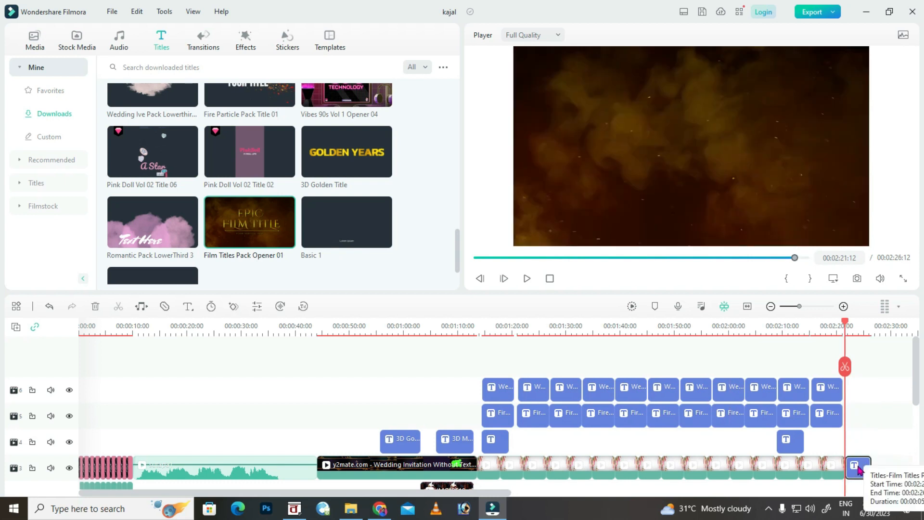
{"action": "double_click", "coordinate": [857, 466]}
{"action": "left_click", "coordinate": [697, 110]}
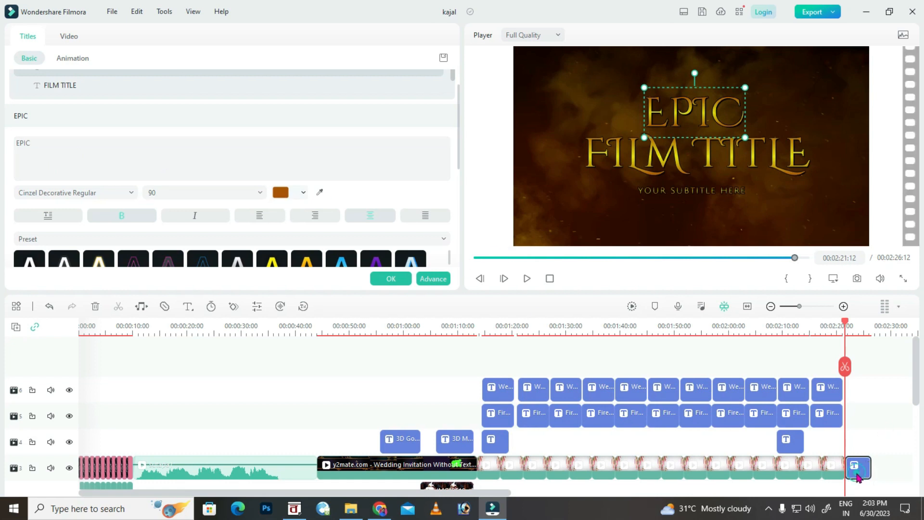
{"action": "key", "text": "Delete"}
Place the custom digital art title as the closing clip, preview it, and save.
{"action": "left_click", "coordinate": [49, 138]}
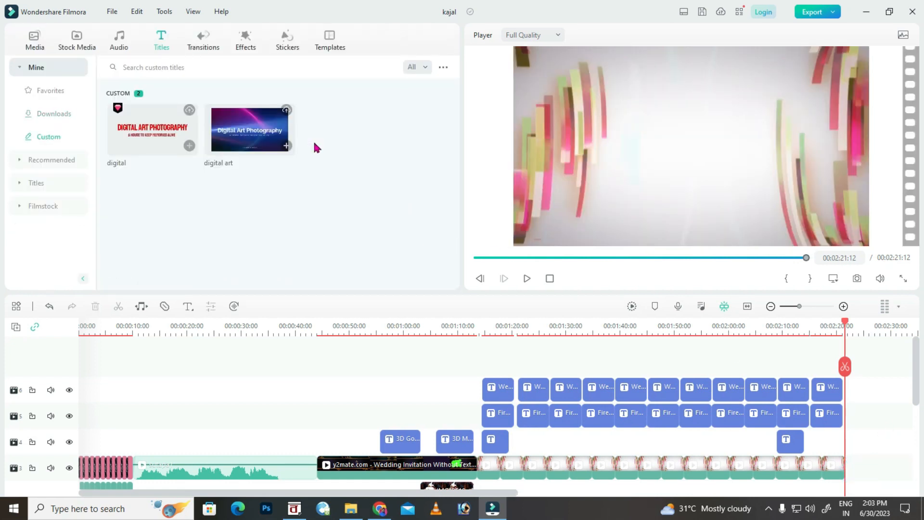
{"action": "left_click_drag", "start_coordinate": [267, 137], "coordinate": [863, 434]}
{"action": "key", "text": "space"}
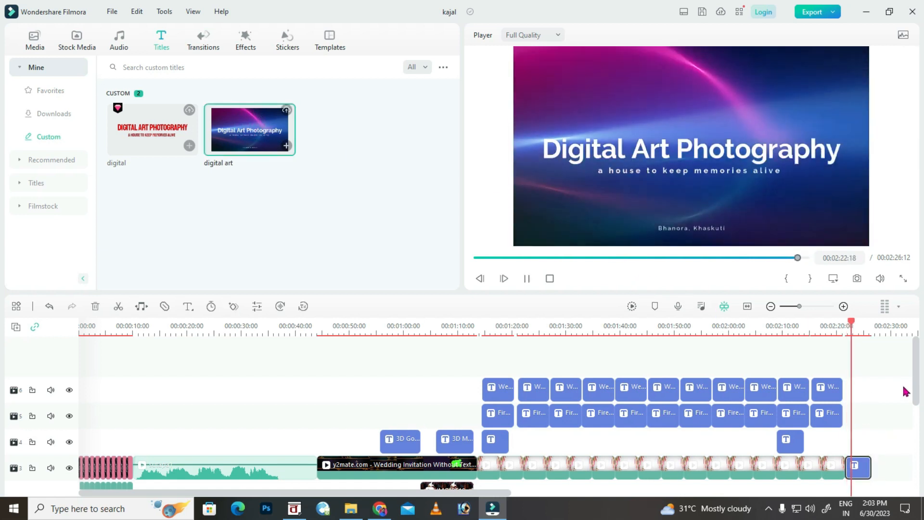
{"action": "key", "text": "space"}
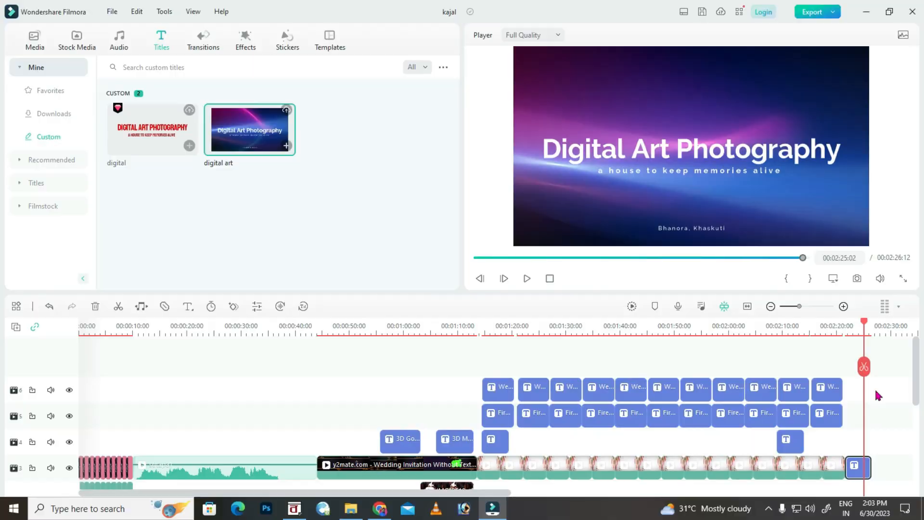
{"action": "key", "text": "ctrl+s"}
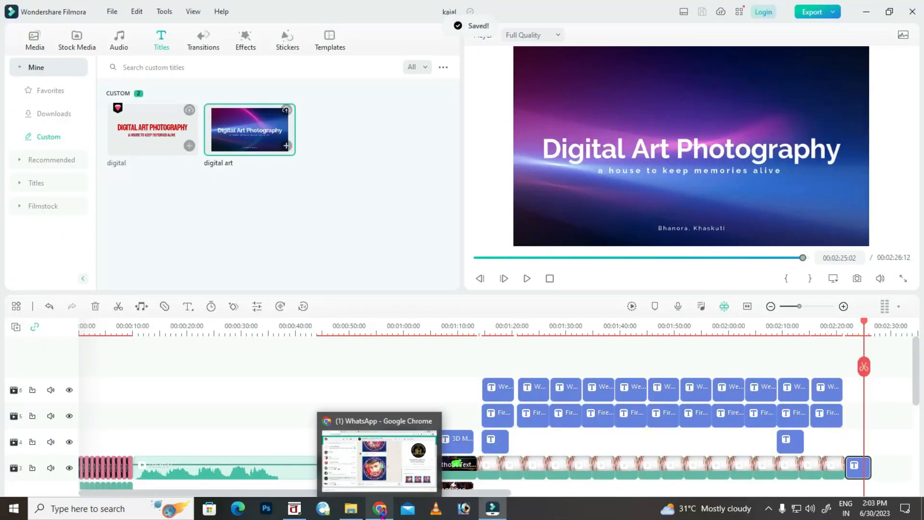
Find the Gully Dreams - Hanu Dixit song in Downloads and play it to preview.
{"action": "left_click", "coordinate": [350, 509]}
{"action": "scroll", "coordinate": [194, 170], "scroll_direction": "down", "scroll_amount": 10}
{"action": "left_click", "coordinate": [351, 375]}
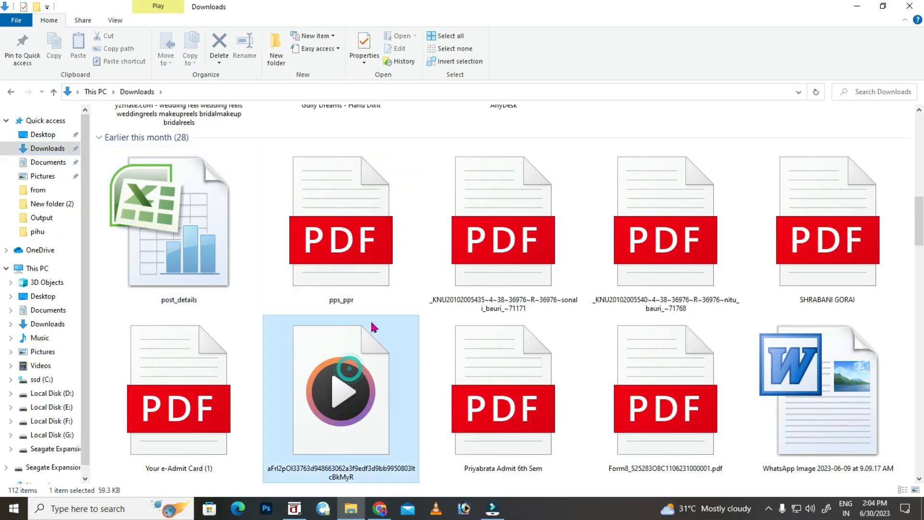
{"action": "scroll", "coordinate": [373, 324], "scroll_direction": "up", "scroll_amount": 7}
{"action": "left_click", "coordinate": [373, 324]}
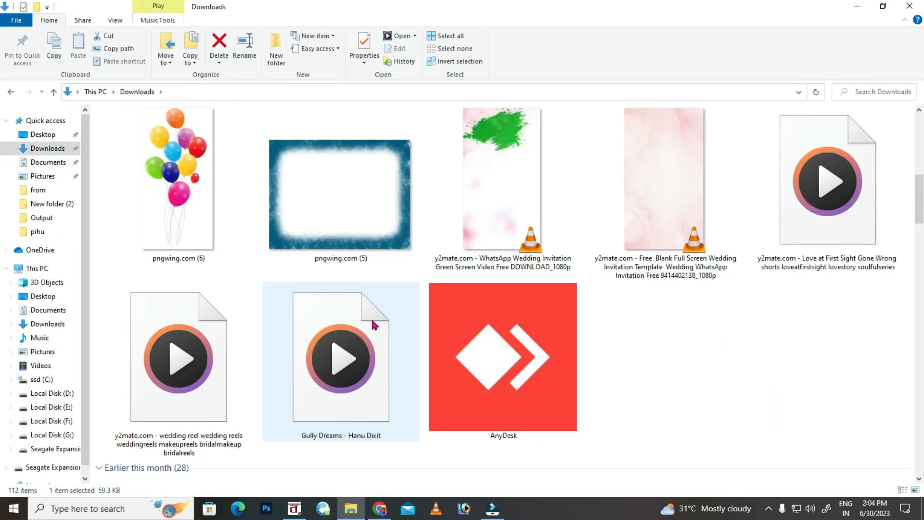
{"action": "double_click", "coordinate": [298, 342]}
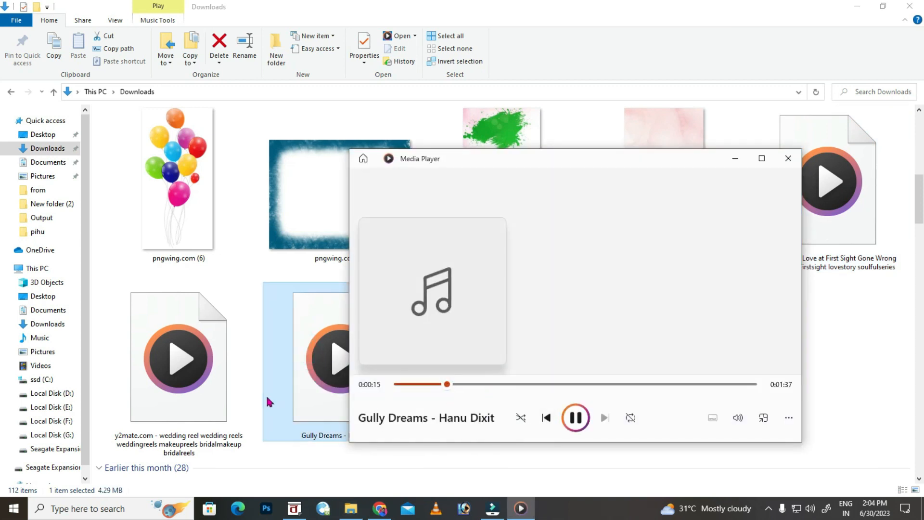
Close the media player and drag Gully Dreams into Filmora's project media.
{"action": "left_click", "coordinate": [197, 380]}
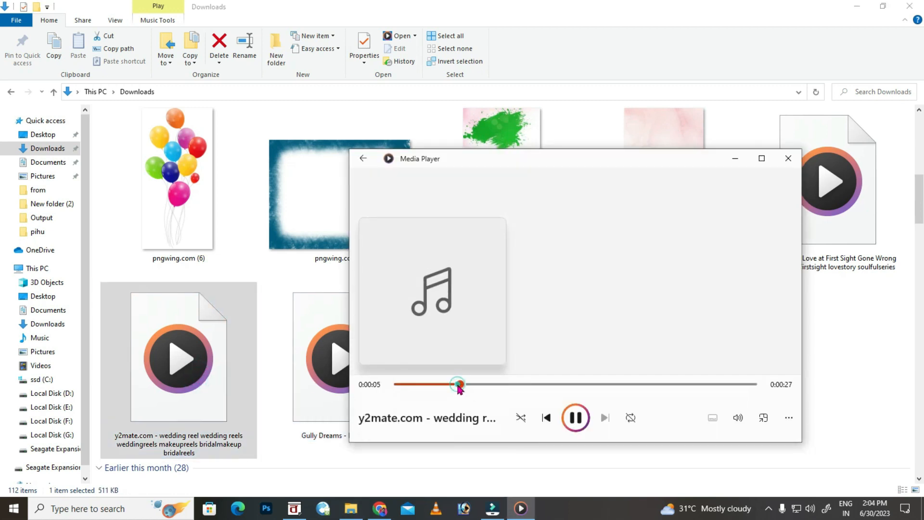
{"action": "left_click", "coordinate": [513, 383]}
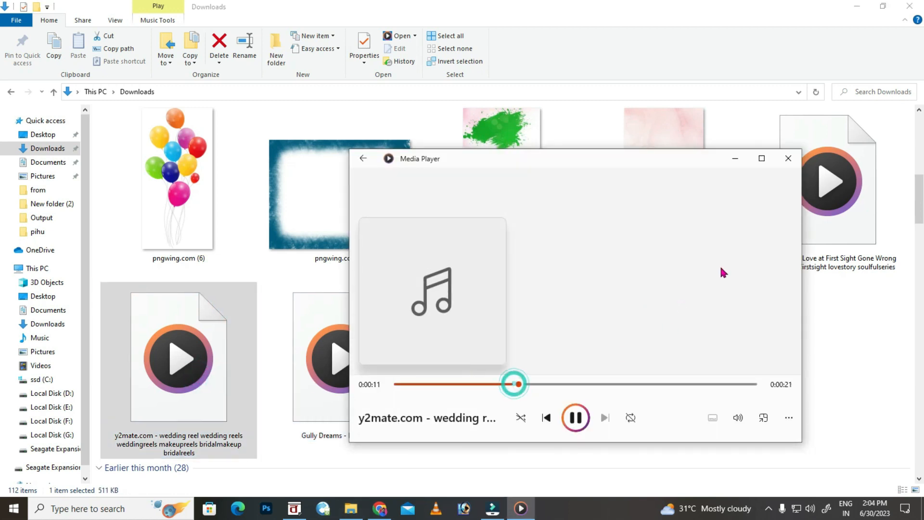
{"action": "left_click", "coordinate": [788, 159]}
{"action": "left_click_drag", "start_coordinate": [342, 356], "coordinate": [428, 240]}
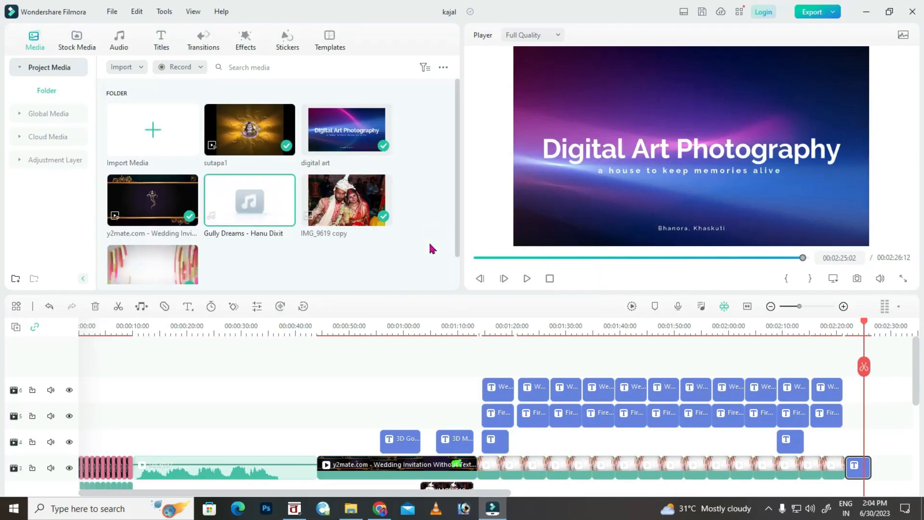
Put Gully Dreams on the music track and play the video from about 33 seconds.
{"action": "scroll", "coordinate": [343, 233], "scroll_direction": "down", "scroll_amount": 1}
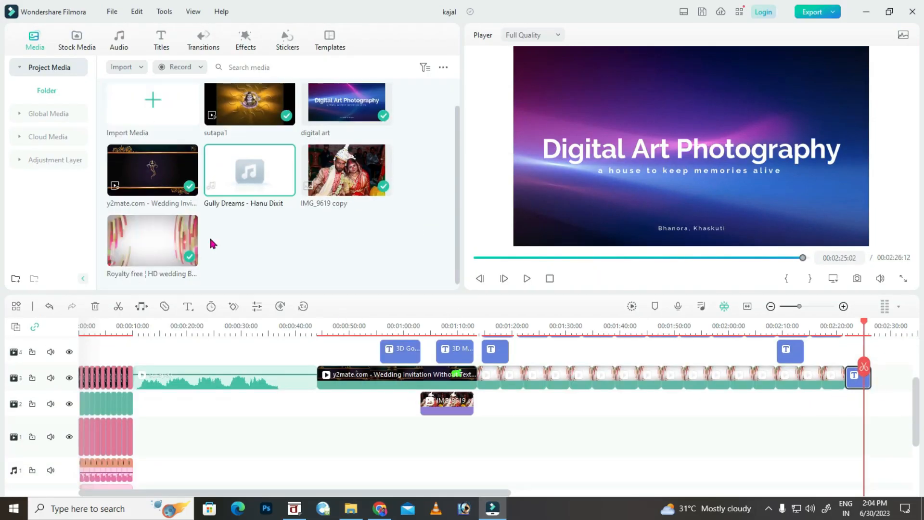
{"action": "left_click_drag", "start_coordinate": [245, 167], "coordinate": [267, 444]}
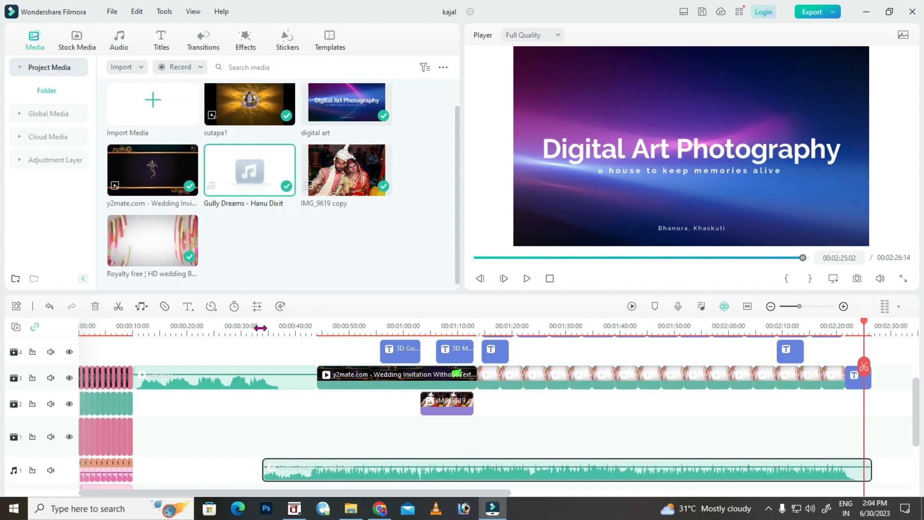
{"action": "left_click", "coordinate": [260, 327]}
{"action": "key", "text": "space"}
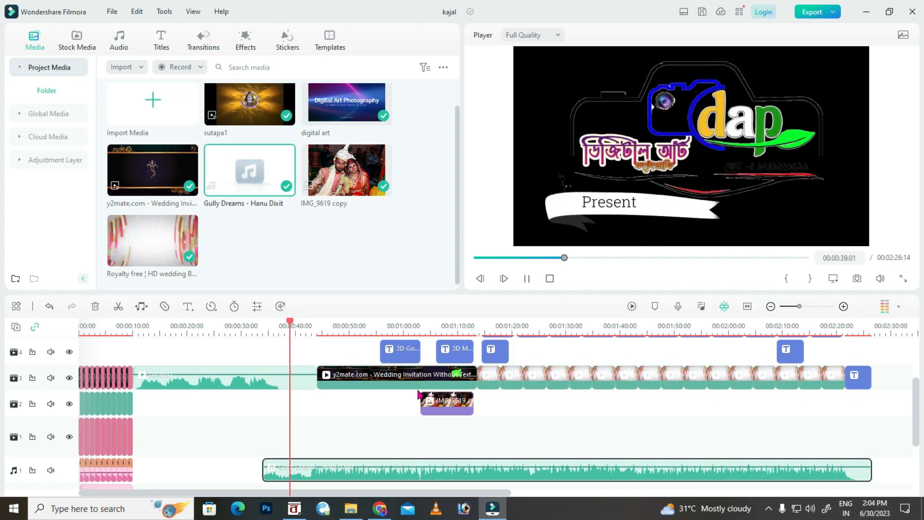
Shift the music slightly later, trim it to end at 00:02:26:12, and save.
{"action": "left_click_drag", "start_coordinate": [852, 326], "coordinate": [865, 327]}
{"action": "mouse_move", "coordinate": [511, 475]}
{"action": "left_mouse_down"}
{"action": "mouse_move", "coordinate": [546, 475]}
{"action": "mouse_move", "coordinate": [526, 471]}
{"action": "left_mouse_up"}
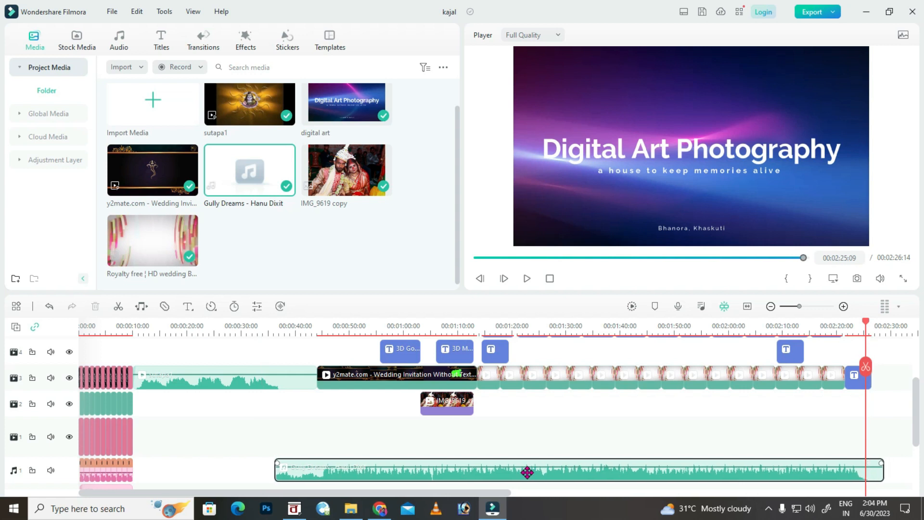
{"action": "left_click_drag", "start_coordinate": [869, 321], "coordinate": [871, 321]}
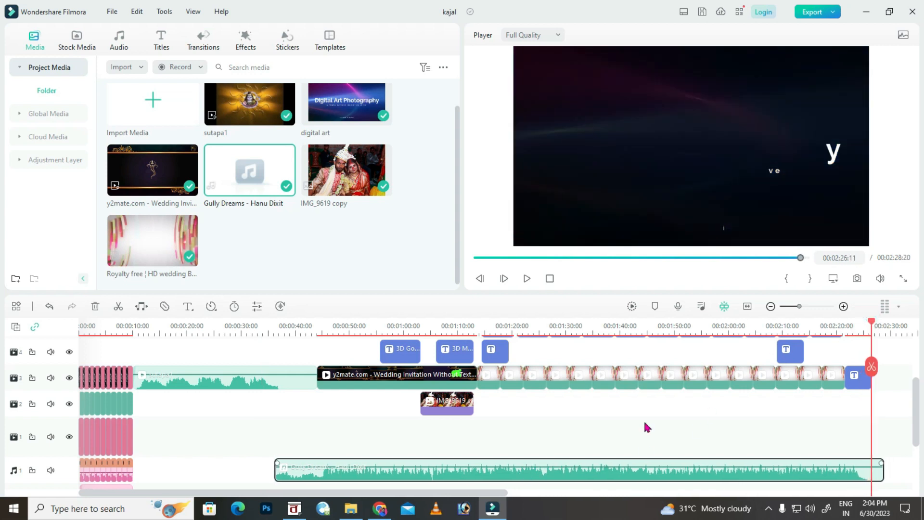
{"action": "left_click", "coordinate": [871, 367]}
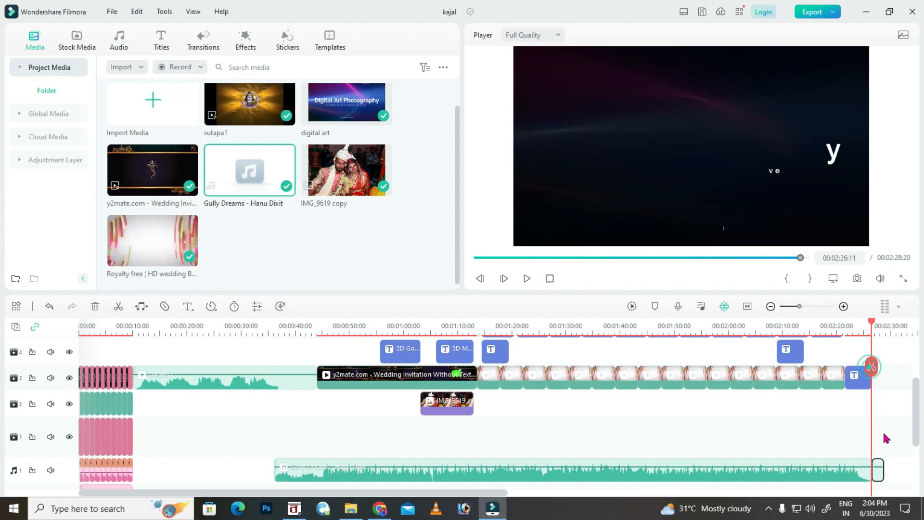
{"action": "key", "text": "Delete"}
{"action": "key", "text": "ctrl+s"}
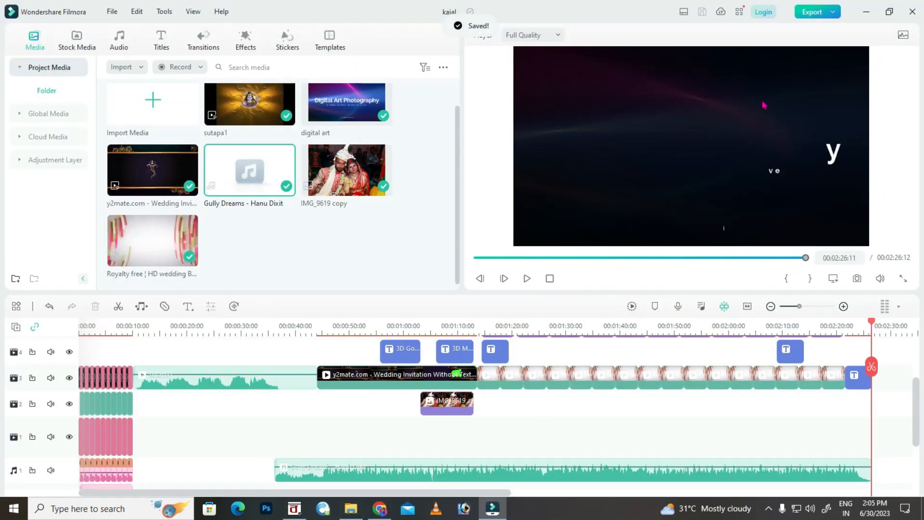
Export the project as kajal.mp4 in MP4 at 1920x1080 and close the finished dialog.
{"action": "left_click", "coordinate": [809, 19]}
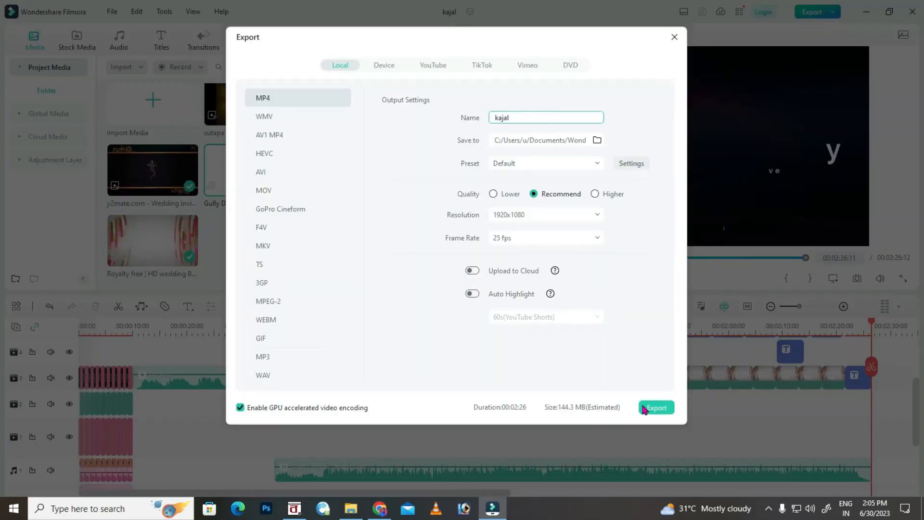
{"action": "left_click", "coordinate": [655, 407]}
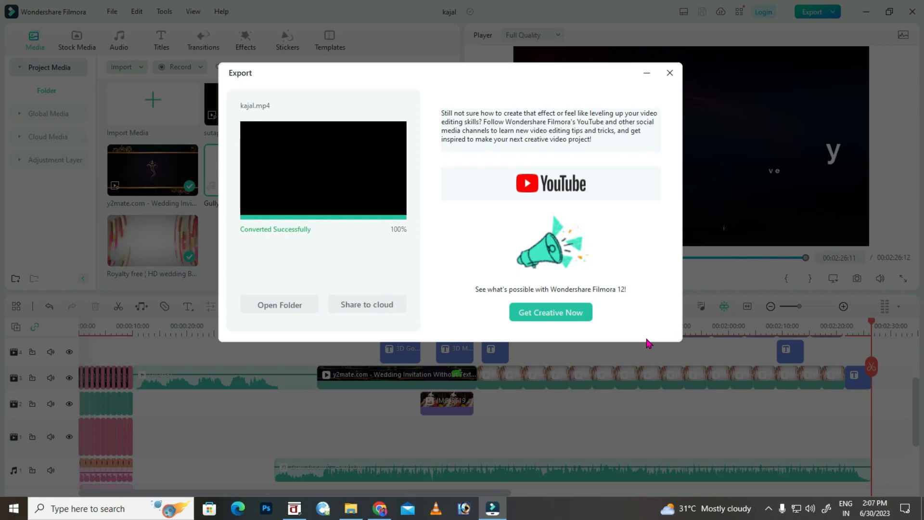
{"action": "left_click", "coordinate": [669, 73]}
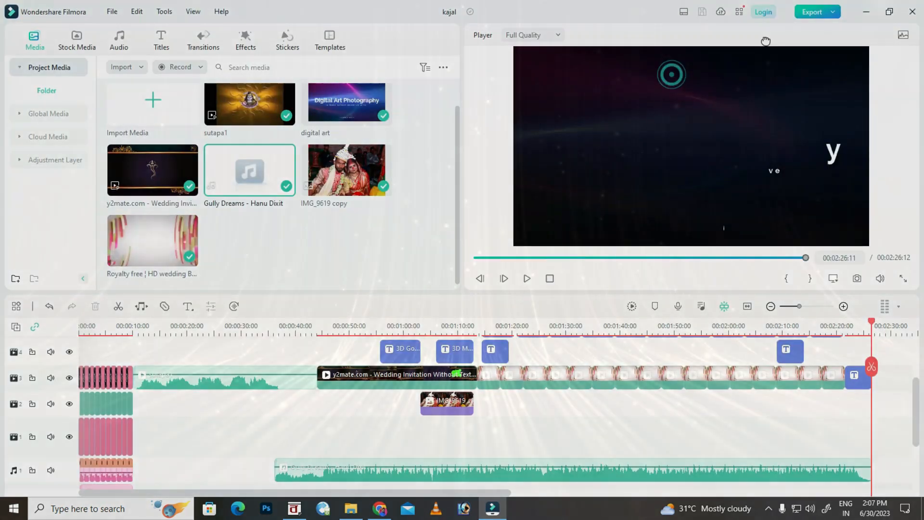